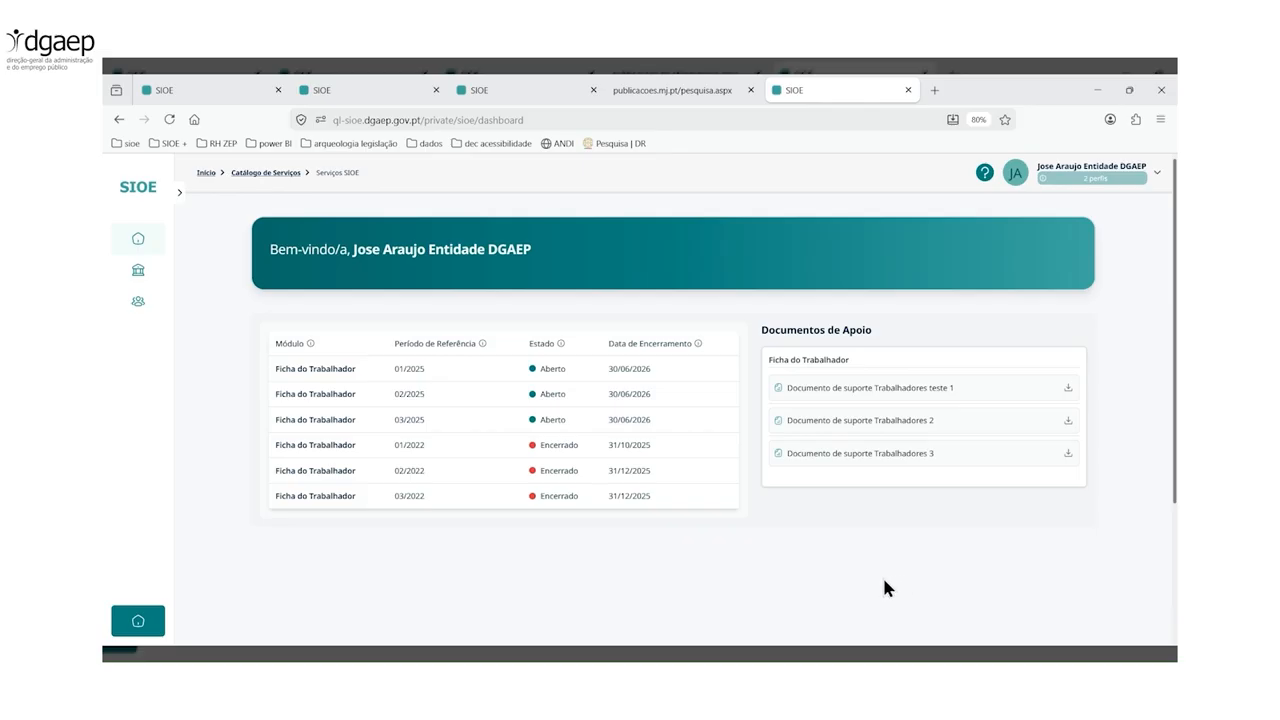
Step: Open the provisional worker's record from the Ficha do trabalhador list and switch it to editing
{"action": "left_click", "coordinate": [139, 303]}
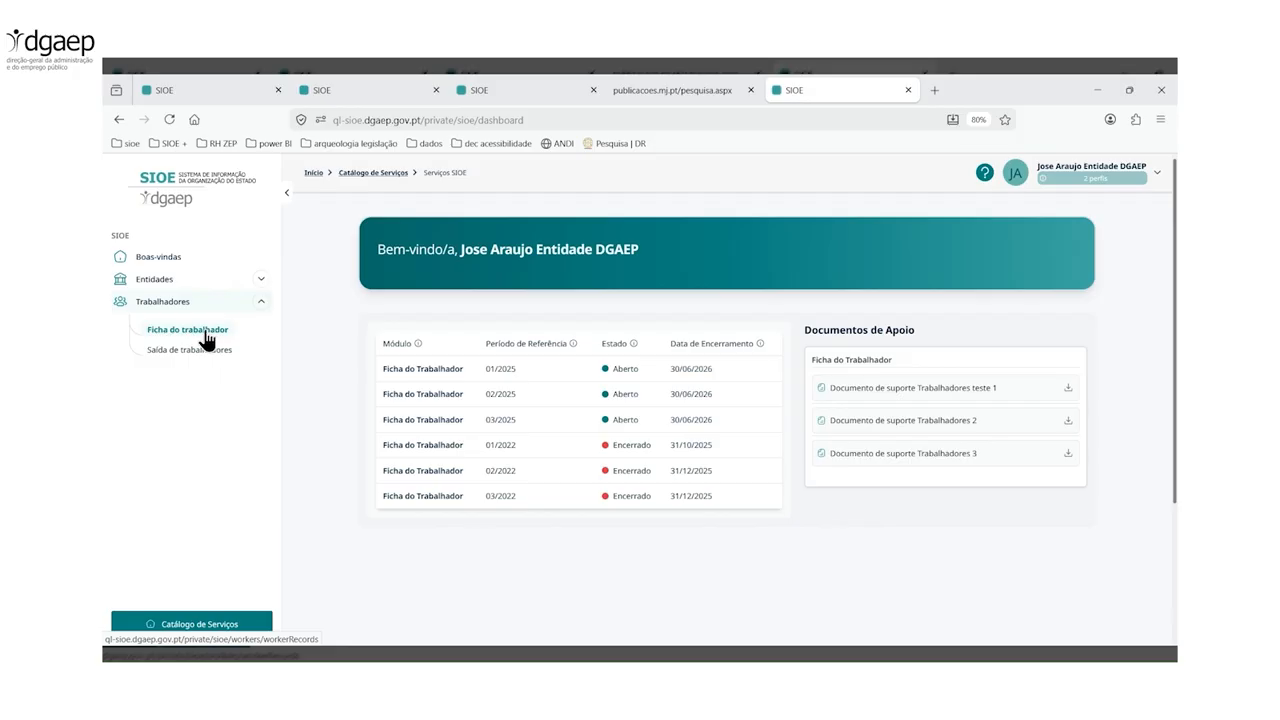
{"action": "left_click", "coordinate": [197, 338]}
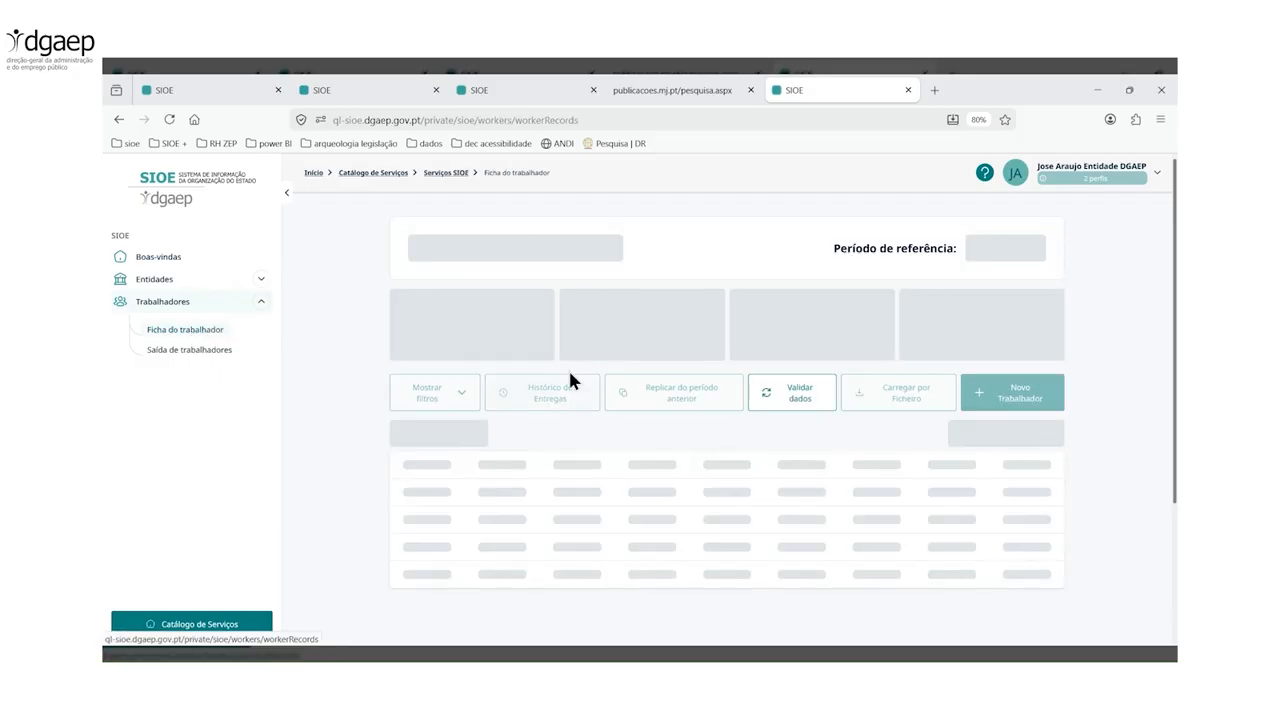
{"action": "left_click", "coordinate": [286, 193]}
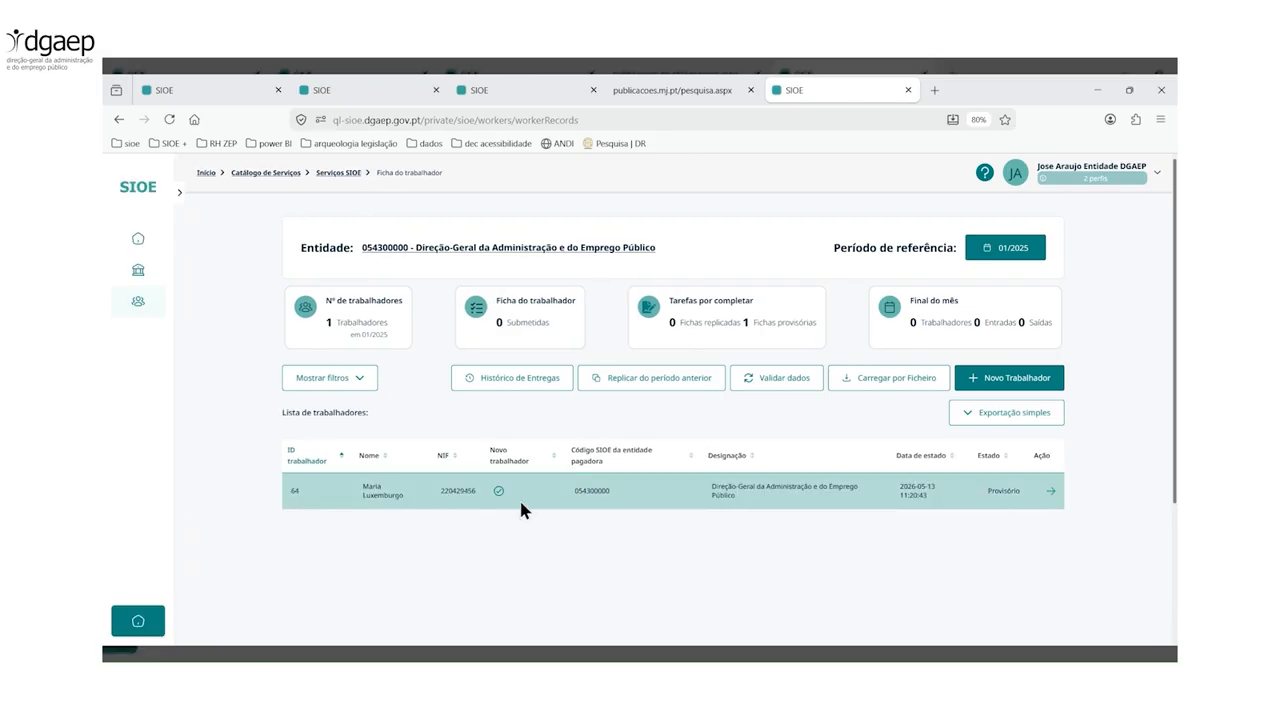
{"action": "left_click", "coordinate": [1052, 495]}
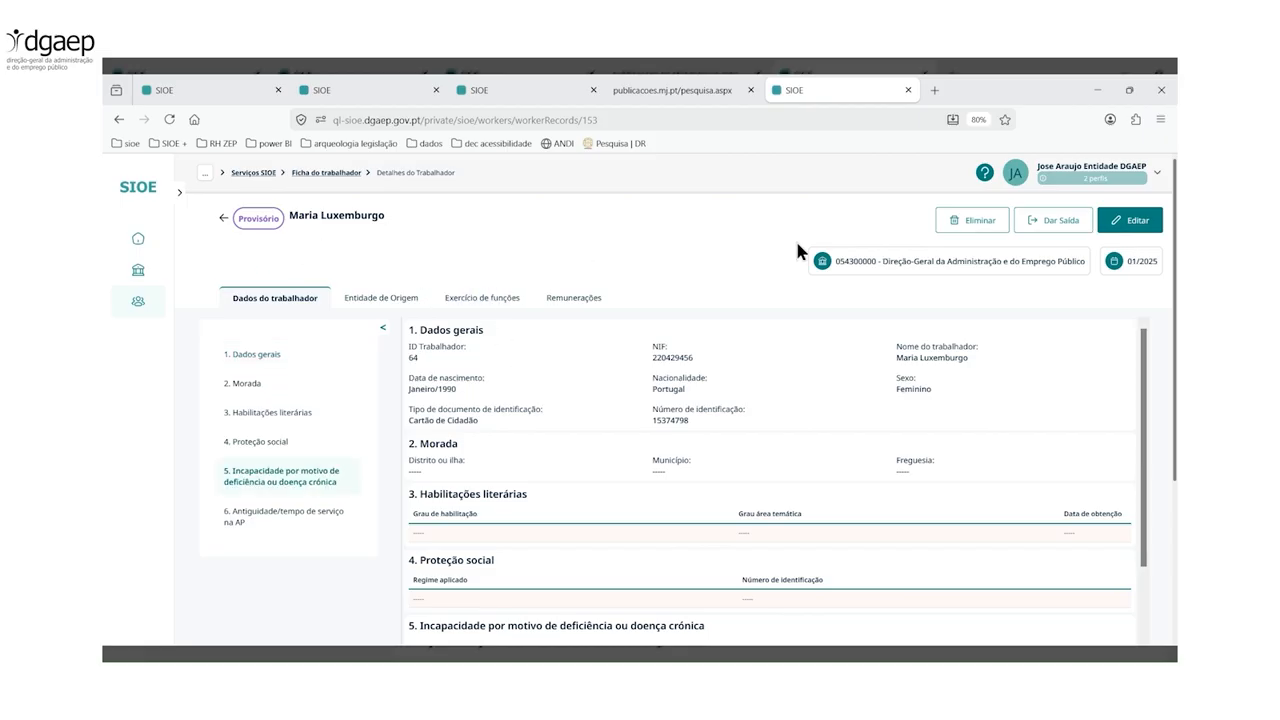
{"action": "left_click", "coordinate": [1129, 220]}
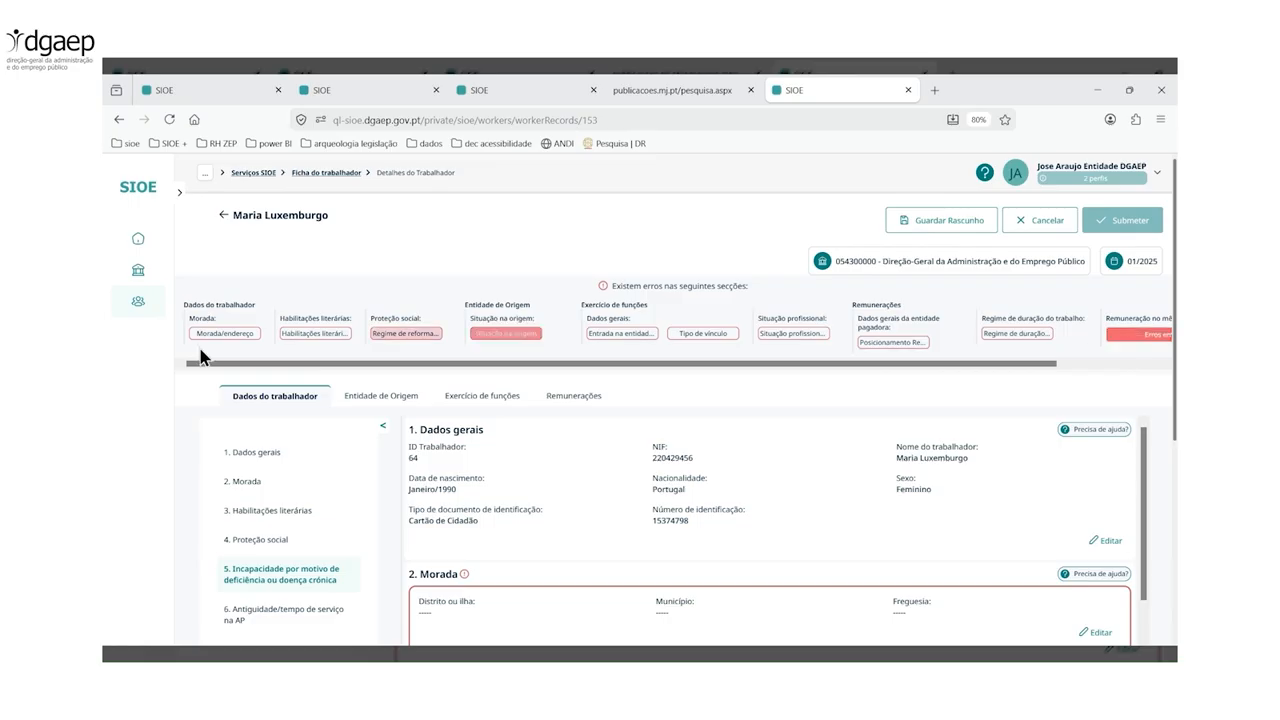
Step: Look through the Entidade de Origem, Exercício de funções and Remunerações sections, ending back at Dados do trabalhador
{"action": "scroll", "coordinate": [137, 397], "scroll_direction": "down", "scroll_amount": 2}
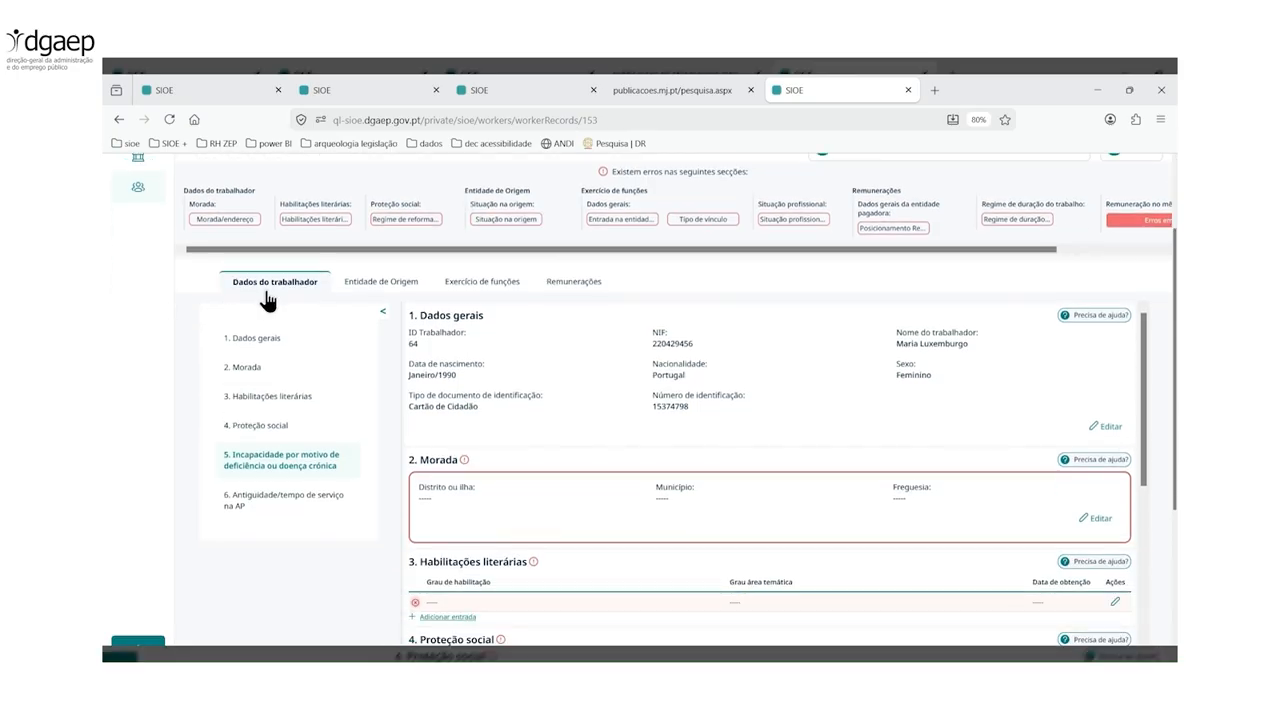
{"action": "left_click", "coordinate": [377, 289]}
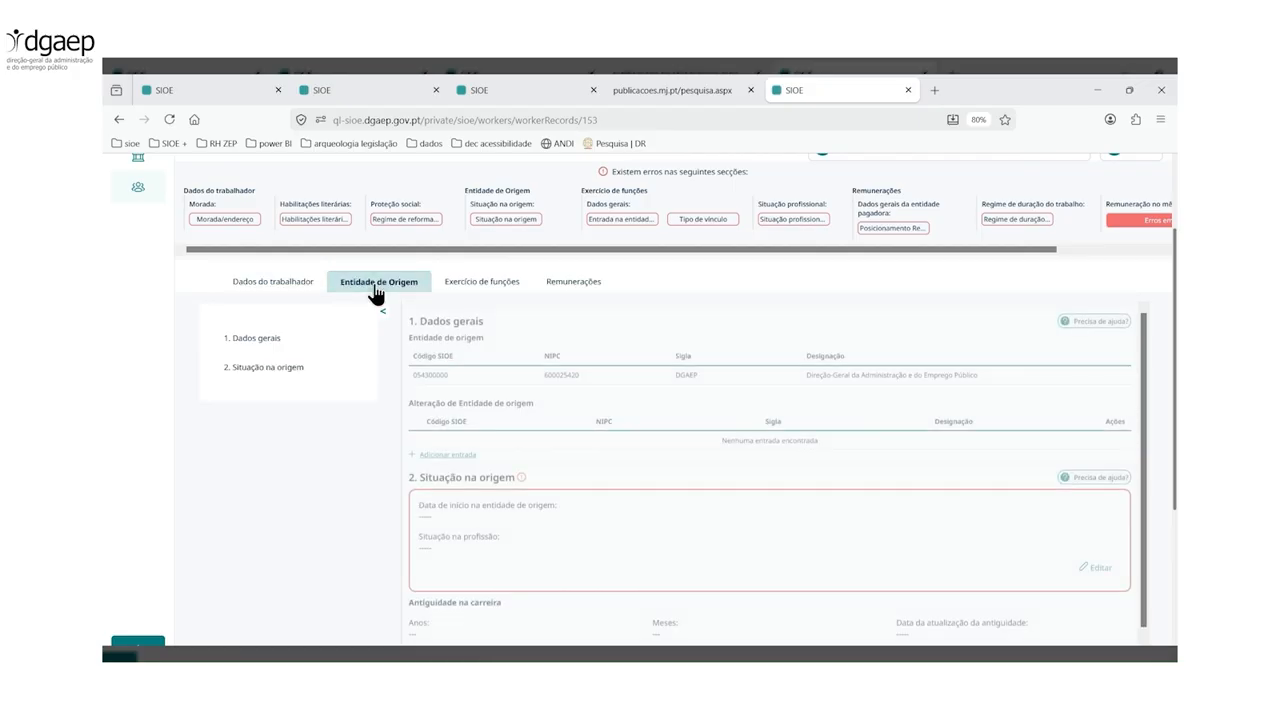
{"action": "left_click", "coordinate": [466, 294]}
{"action": "left_click", "coordinate": [576, 292]}
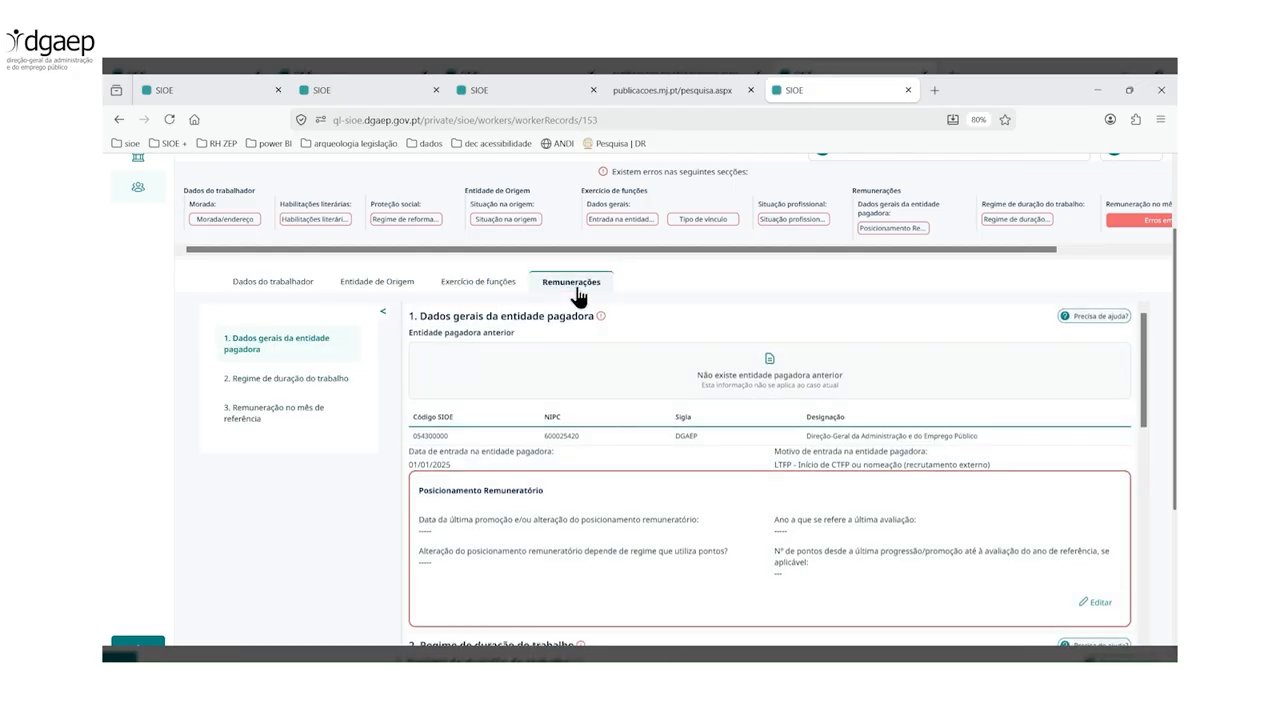
{"action": "left_click", "coordinate": [259, 292]}
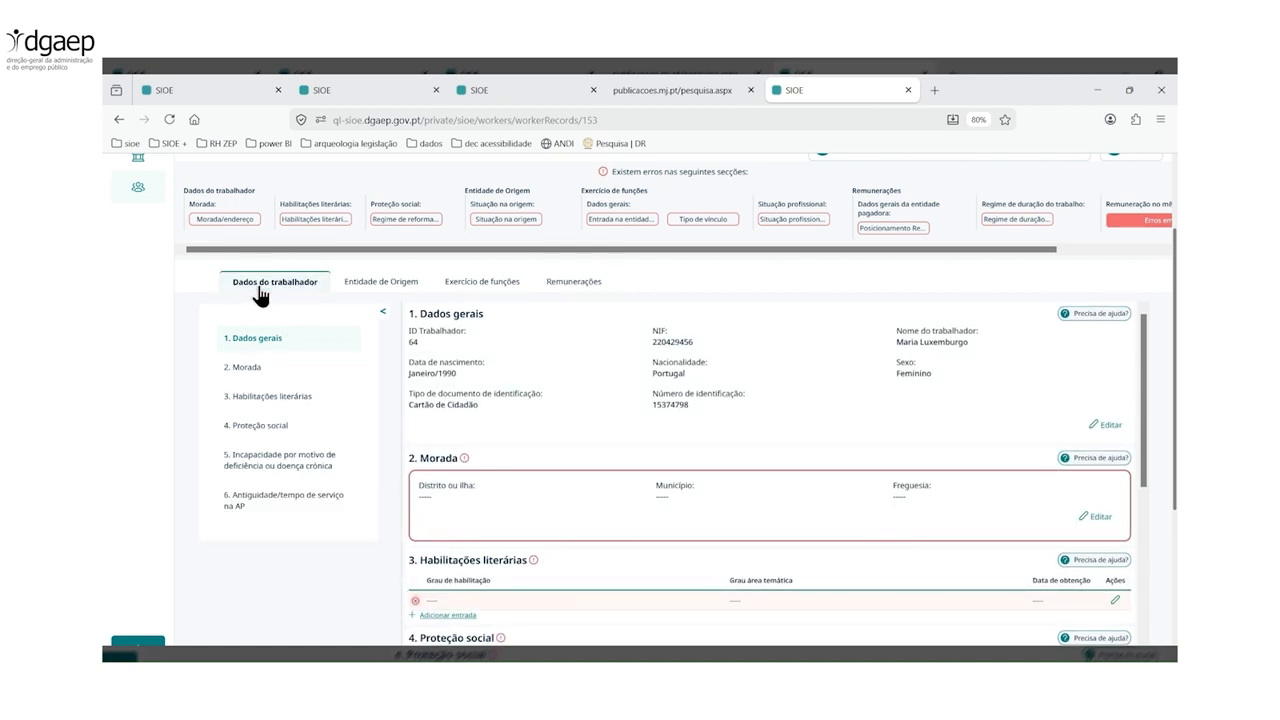
Step: Fill in the worker's Morada with district Lisboa, municipality Lisboa and parish Ajuda, and save it
{"action": "scroll", "coordinate": [691, 387], "scroll_direction": "down", "scroll_amount": 1}
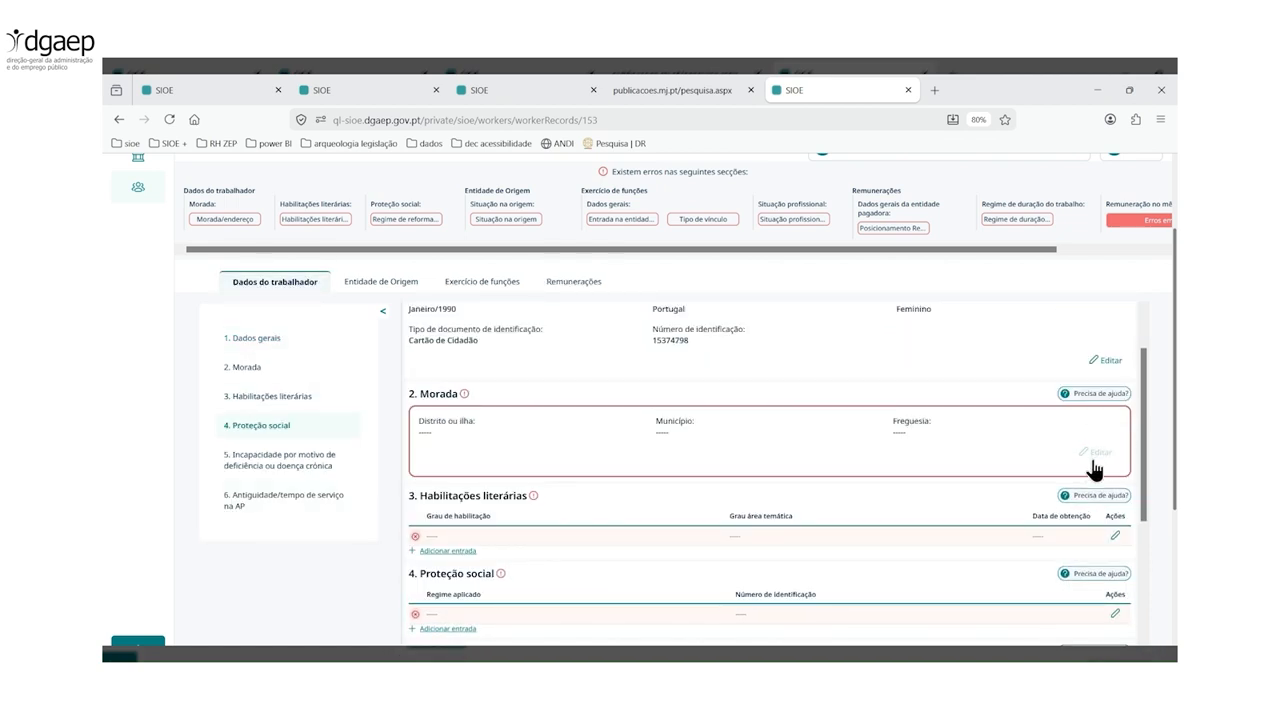
{"action": "left_click", "coordinate": [1086, 457]}
{"action": "left_click", "coordinate": [1034, 362]}
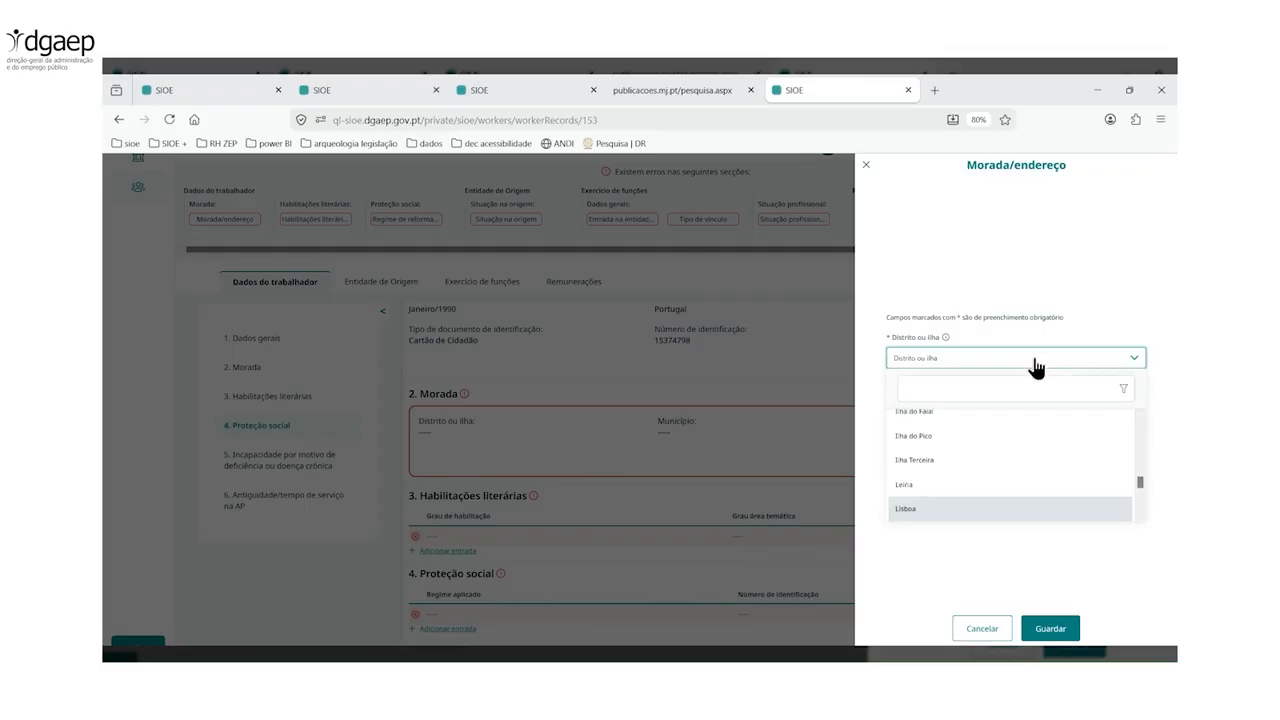
{"action": "key", "text": "Return"}
{"action": "left_click", "coordinate": [928, 416]}
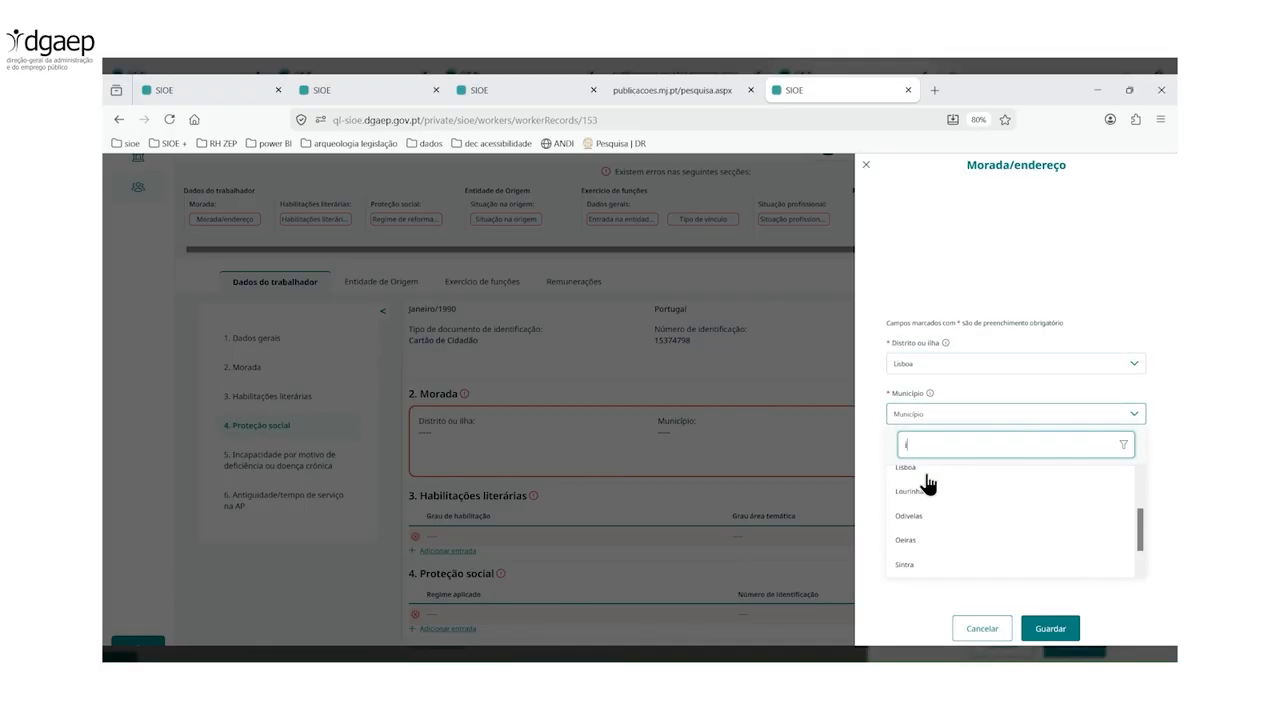
{"action": "key", "text": "Return"}
{"action": "left_click", "coordinate": [929, 464]}
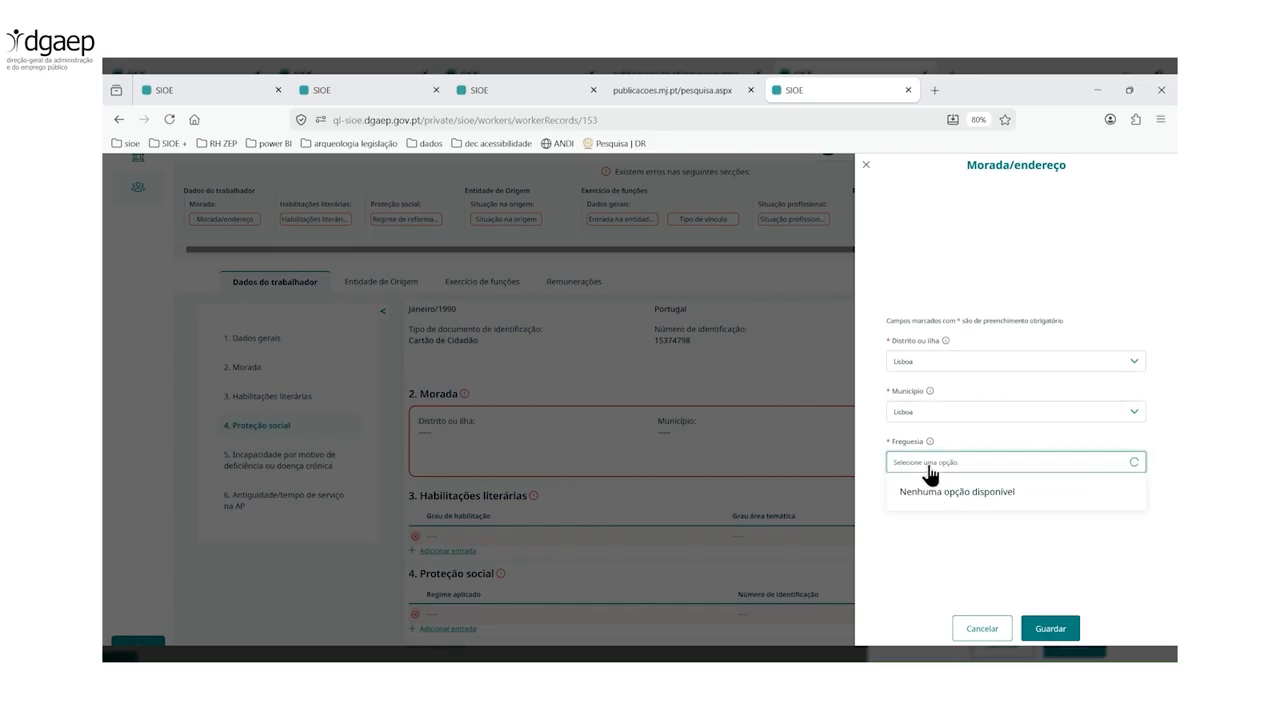
{"action": "left_click", "coordinate": [912, 532]}
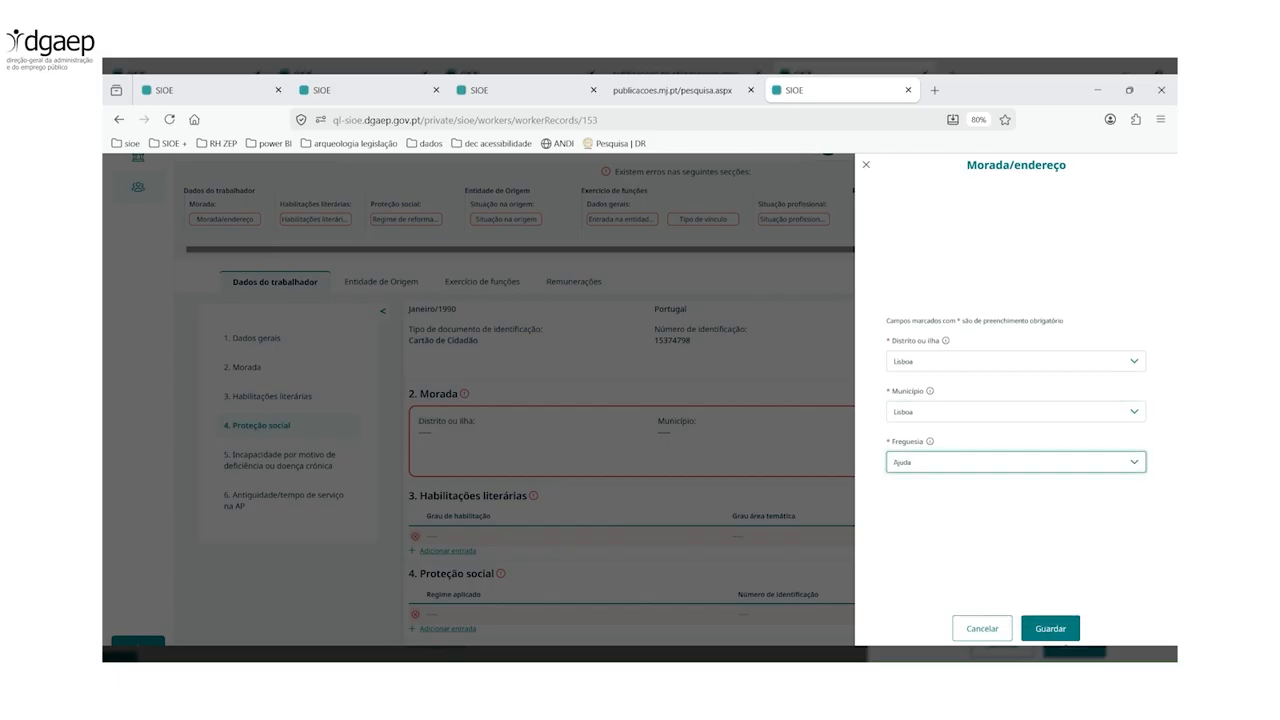
{"action": "left_click", "coordinate": [1052, 628]}
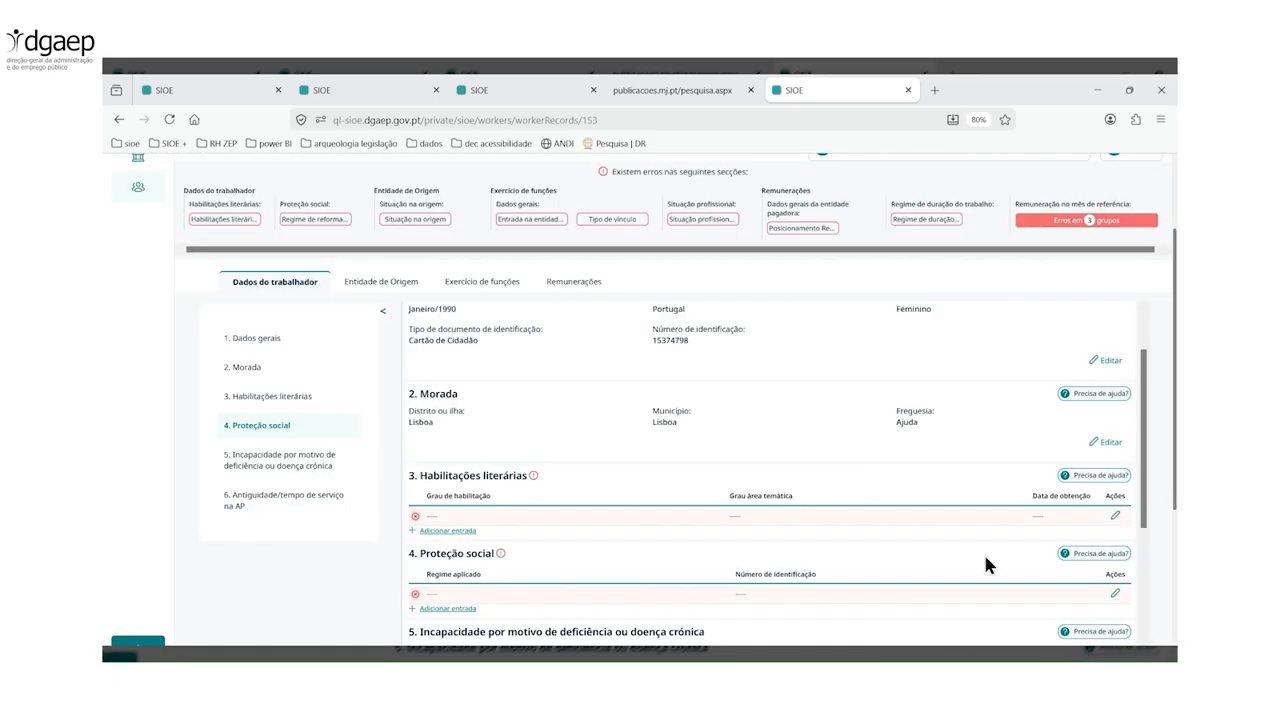
Step: In the empty Habilitações literárias entry, set the degree to Licenciatura ou equivalente and the thematic area to Economia
{"action": "scroll", "coordinate": [698, 488], "scroll_direction": "down", "scroll_amount": 1}
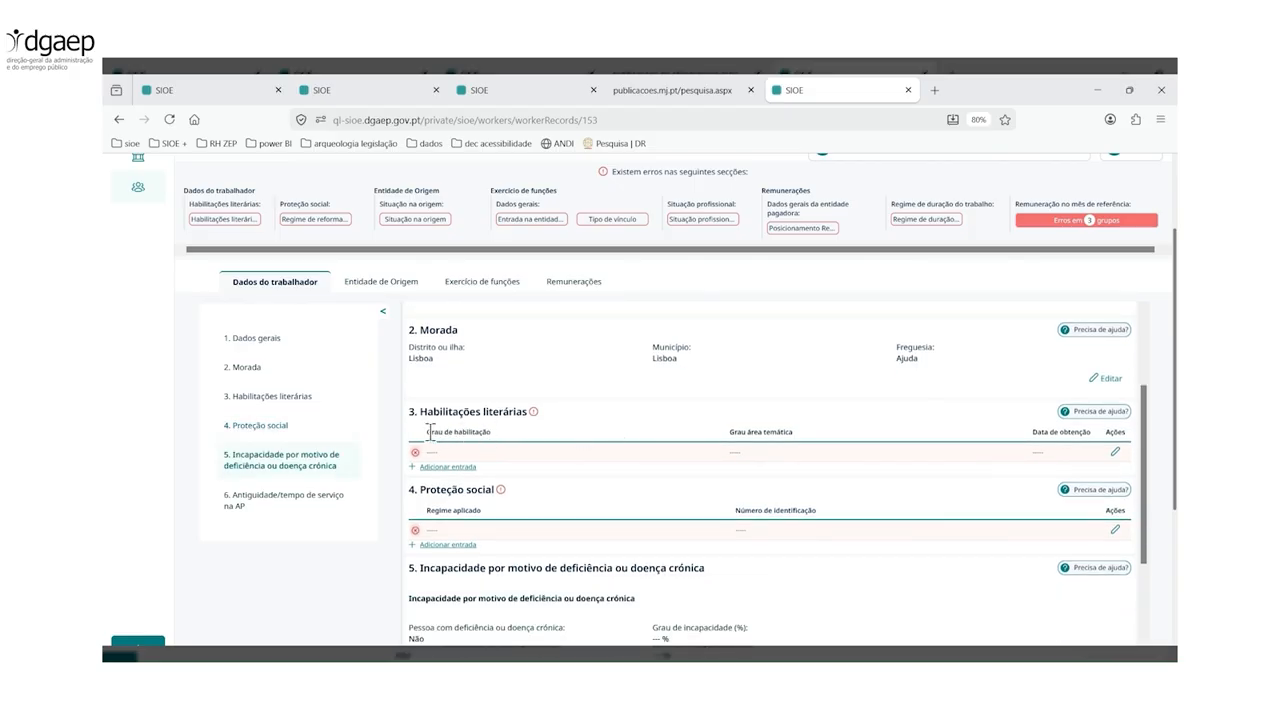
{"action": "left_click", "coordinate": [1114, 455]}
{"action": "left_click", "coordinate": [1122, 366]}
{"action": "scroll", "coordinate": [1003, 468], "scroll_direction": "down", "scroll_amount": 1}
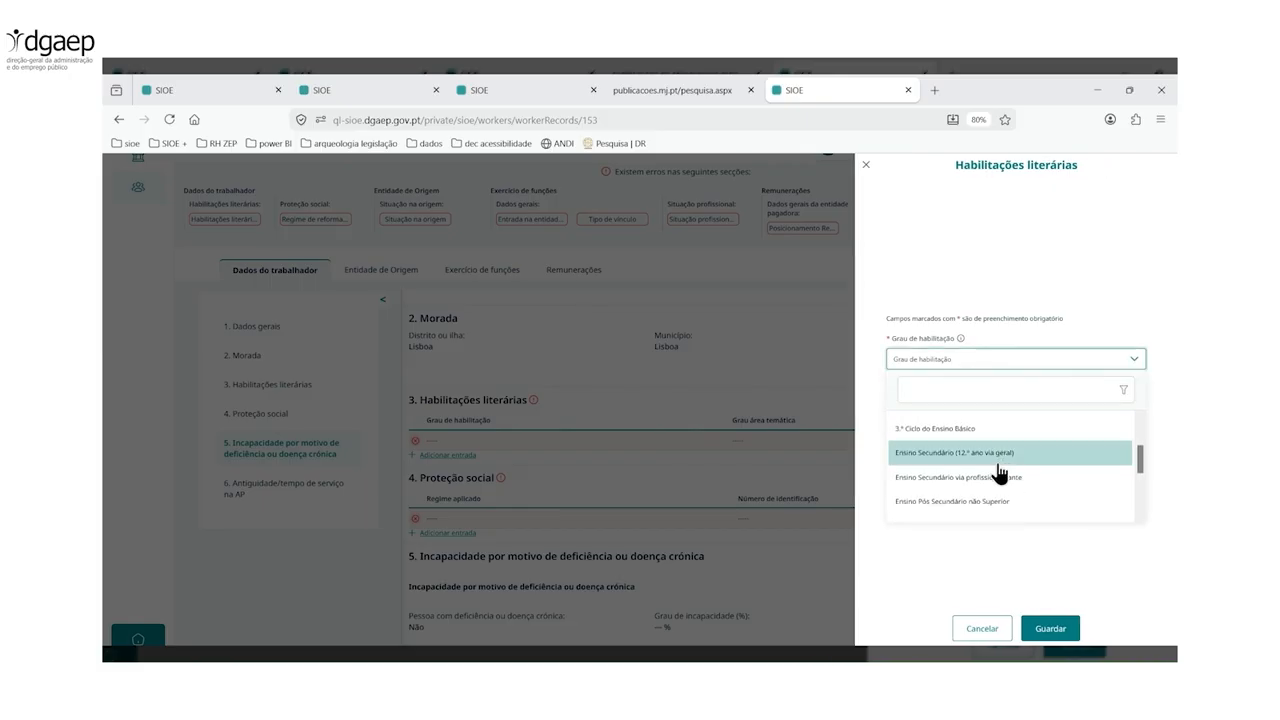
{"action": "scroll", "coordinate": [1001, 470], "scroll_direction": "down", "scroll_amount": 1}
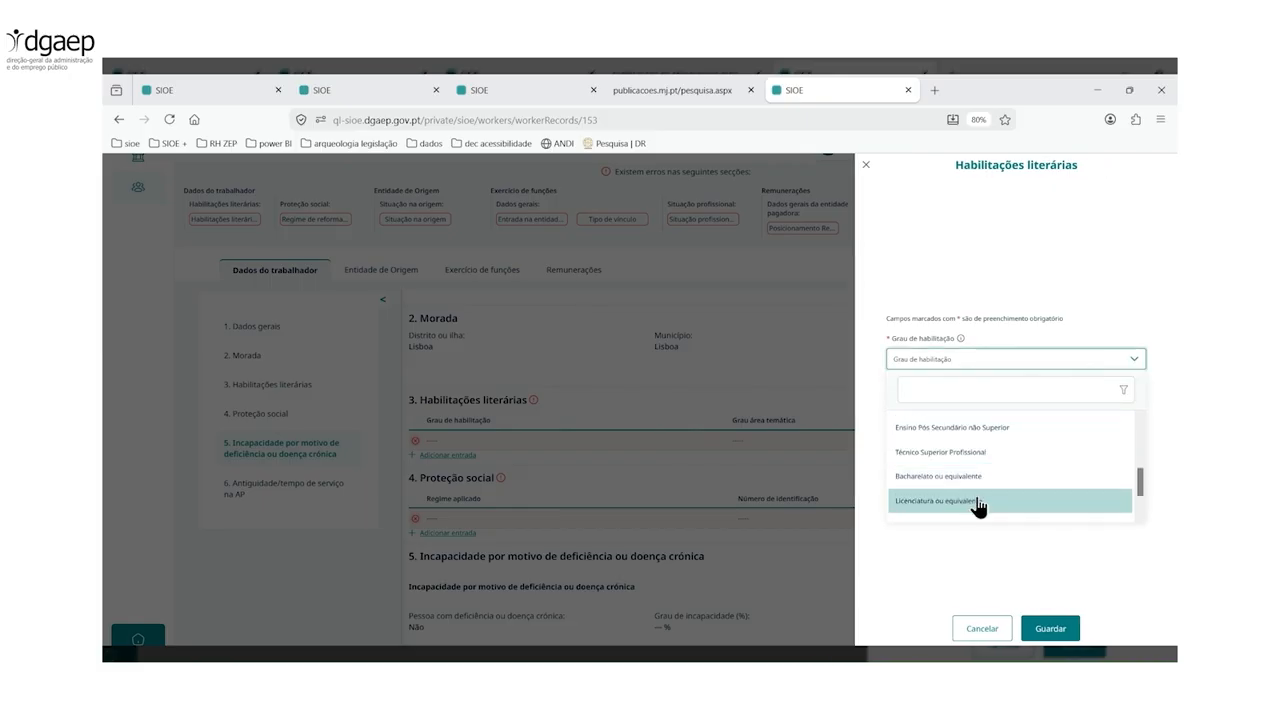
{"action": "left_click", "coordinate": [976, 512]}
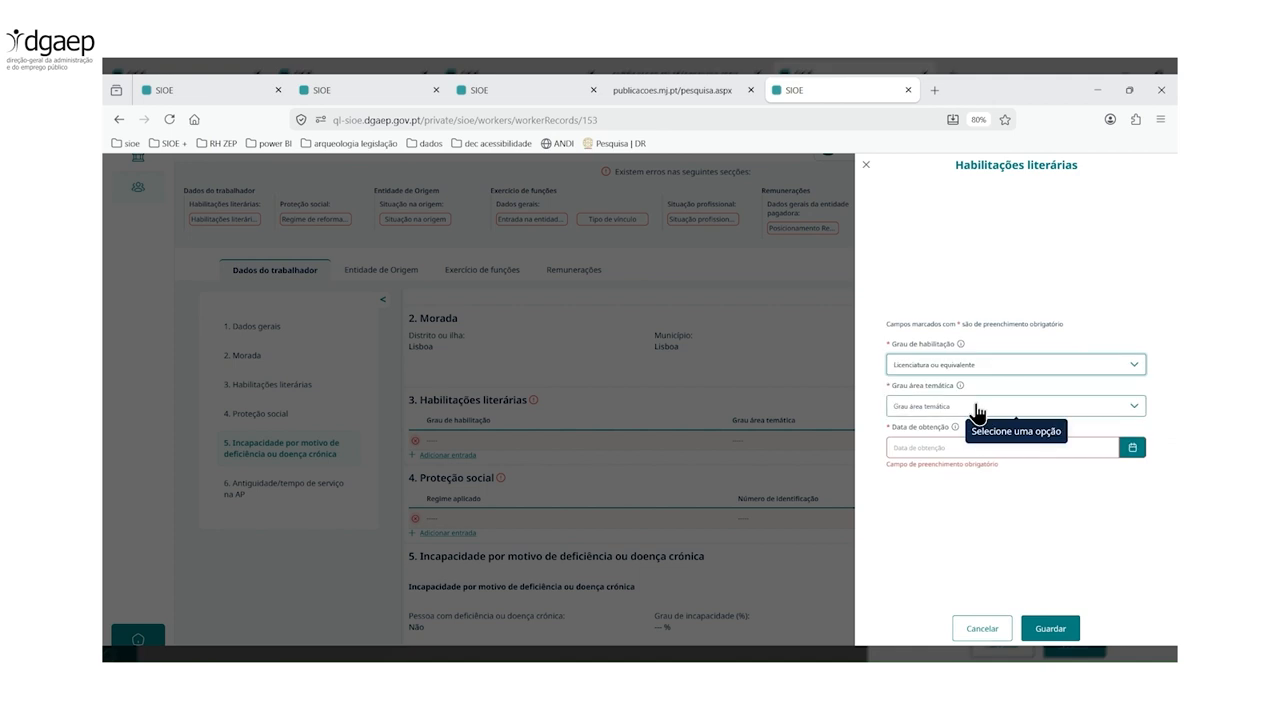
{"action": "left_click", "coordinate": [979, 414]}
{"action": "type", "text": "ec"}
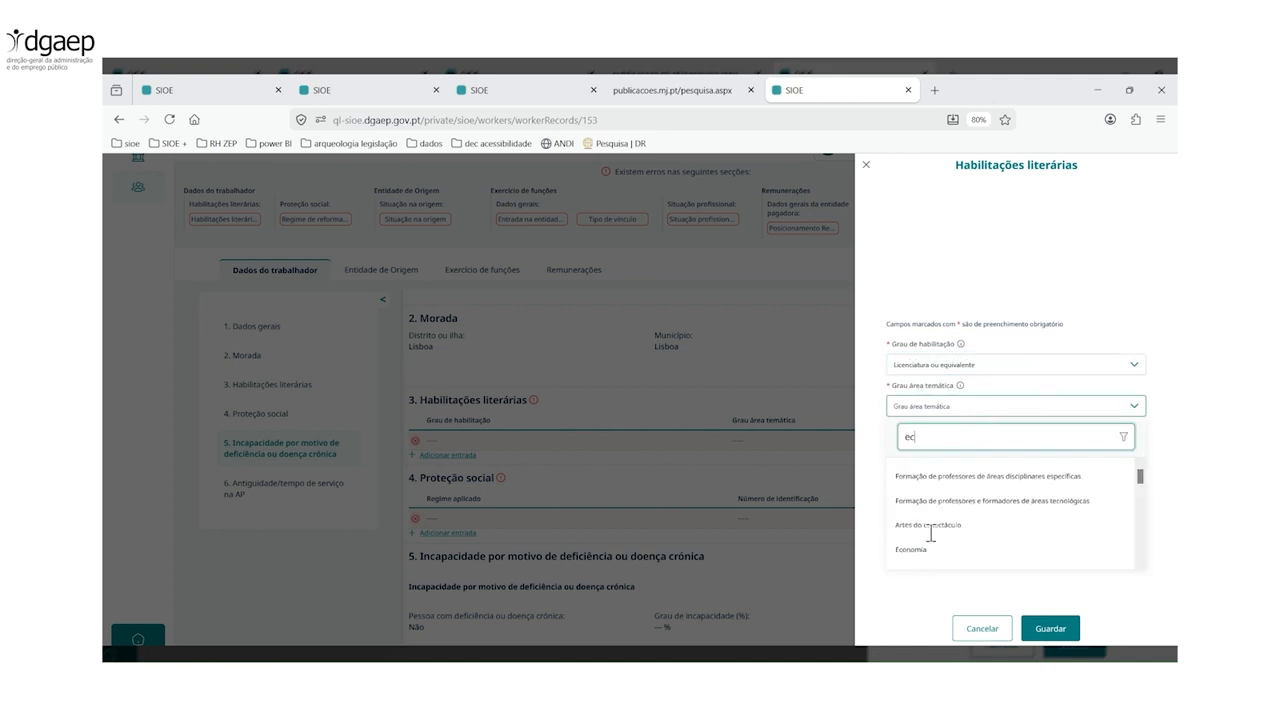
{"action": "left_click", "coordinate": [928, 548]}
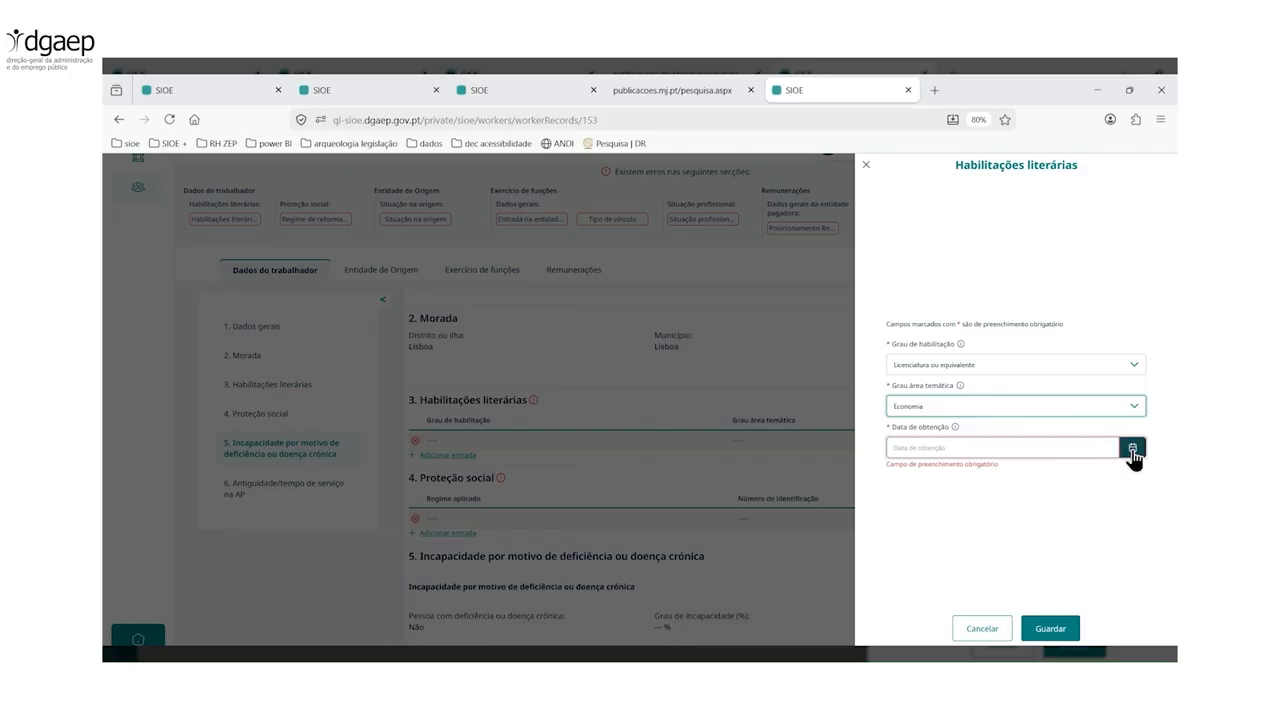
Step: Set the degree's Data de obtenção to Julho/2020 and save the qualification
{"action": "left_click", "coordinate": [1133, 449]}
{"action": "left_click", "coordinate": [1014, 494]}
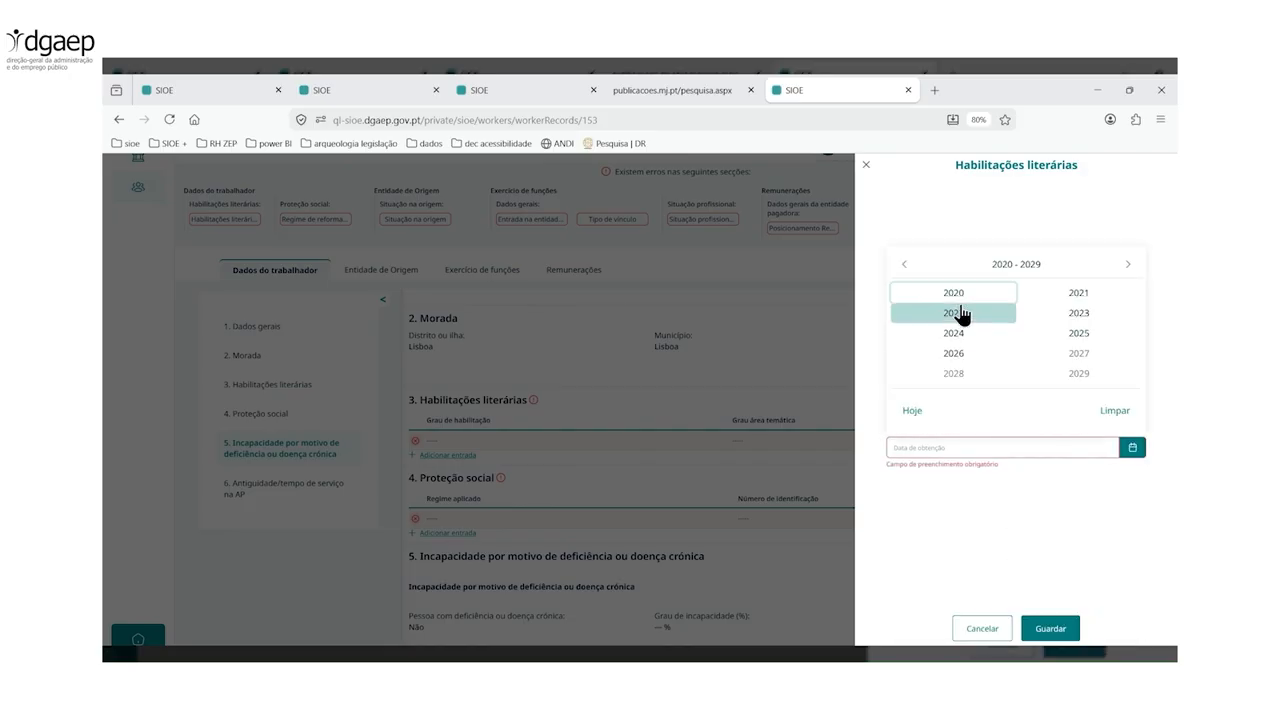
{"action": "left_click", "coordinate": [960, 300]}
{"action": "left_click", "coordinate": [935, 560]}
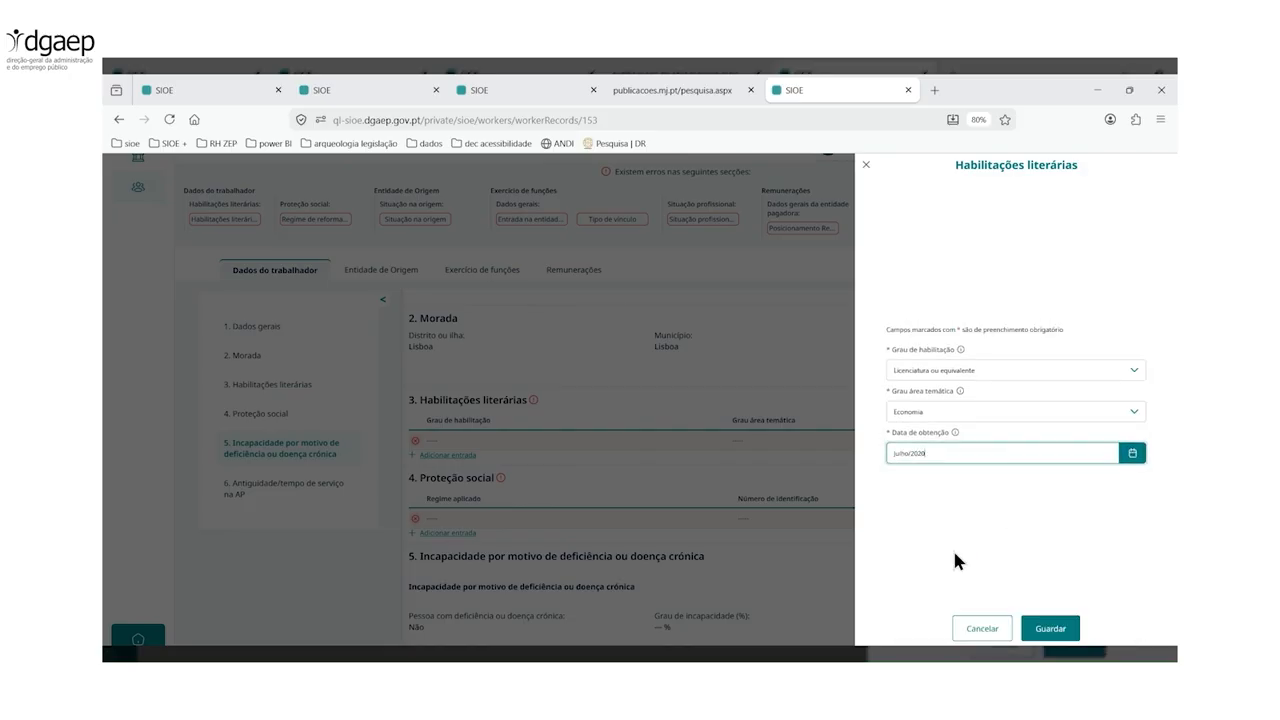
{"action": "left_click", "coordinate": [1050, 628]}
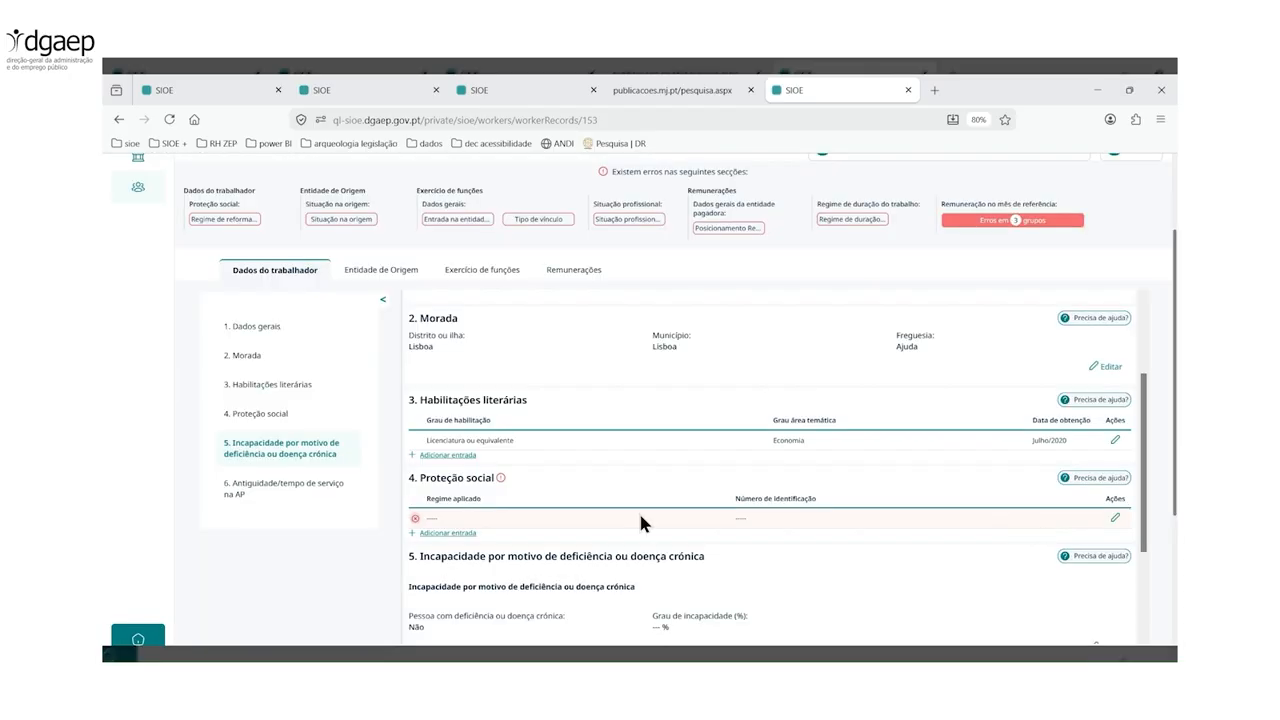
Step: Start a second Habilitações literárias entry with degree Mestrado ou equivalente and thematic area Economia
{"action": "left_click", "coordinate": [437, 458]}
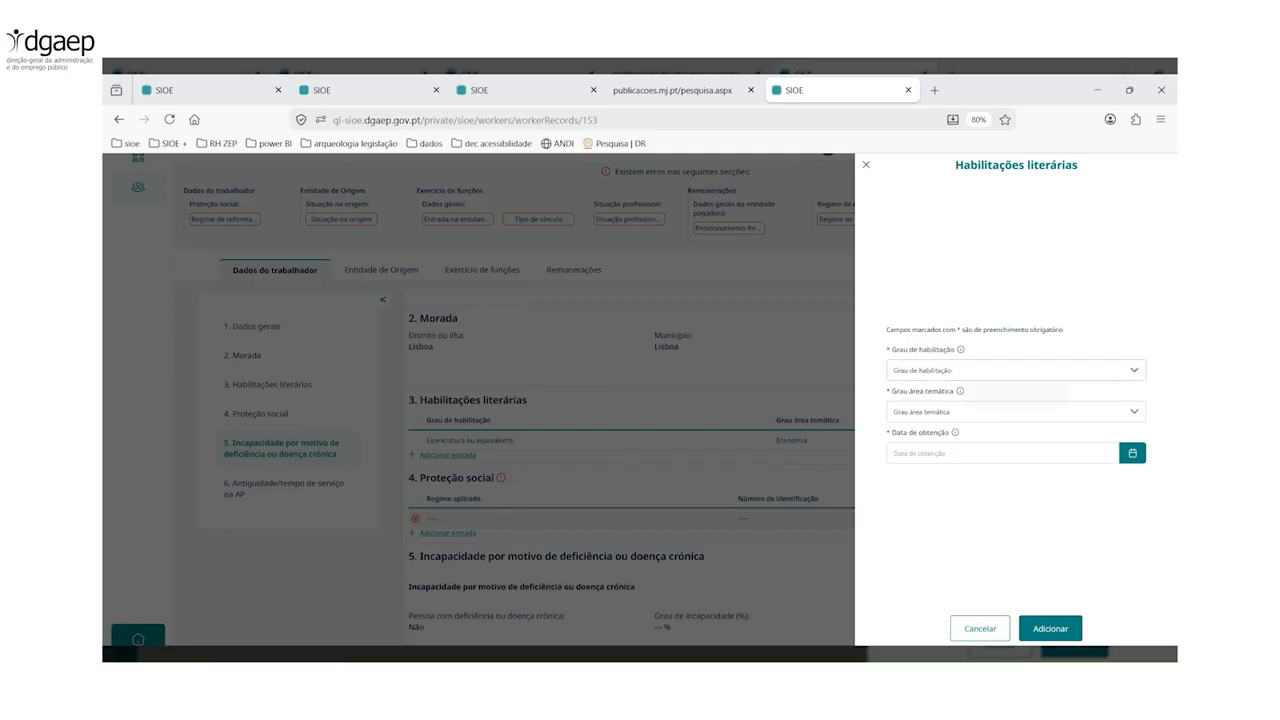
{"action": "left_click", "coordinate": [1111, 372]}
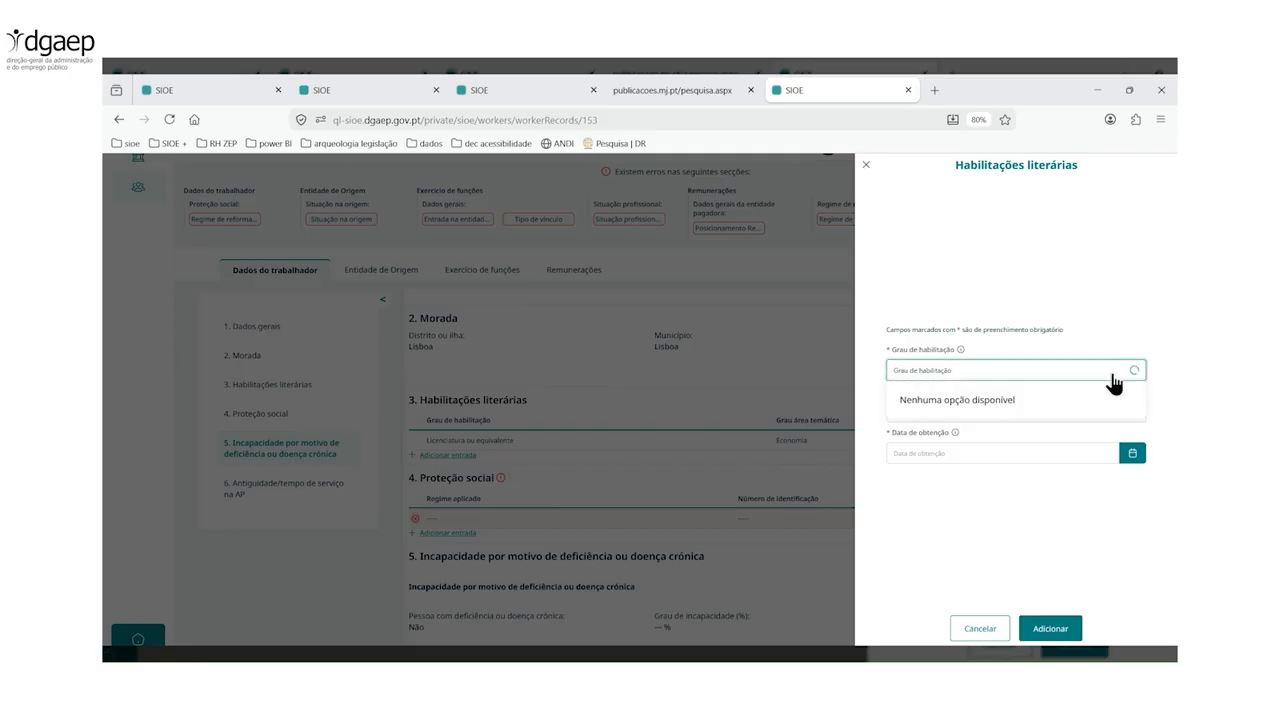
{"action": "scroll", "coordinate": [1100, 395], "scroll_direction": "down", "scroll_amount": 3}
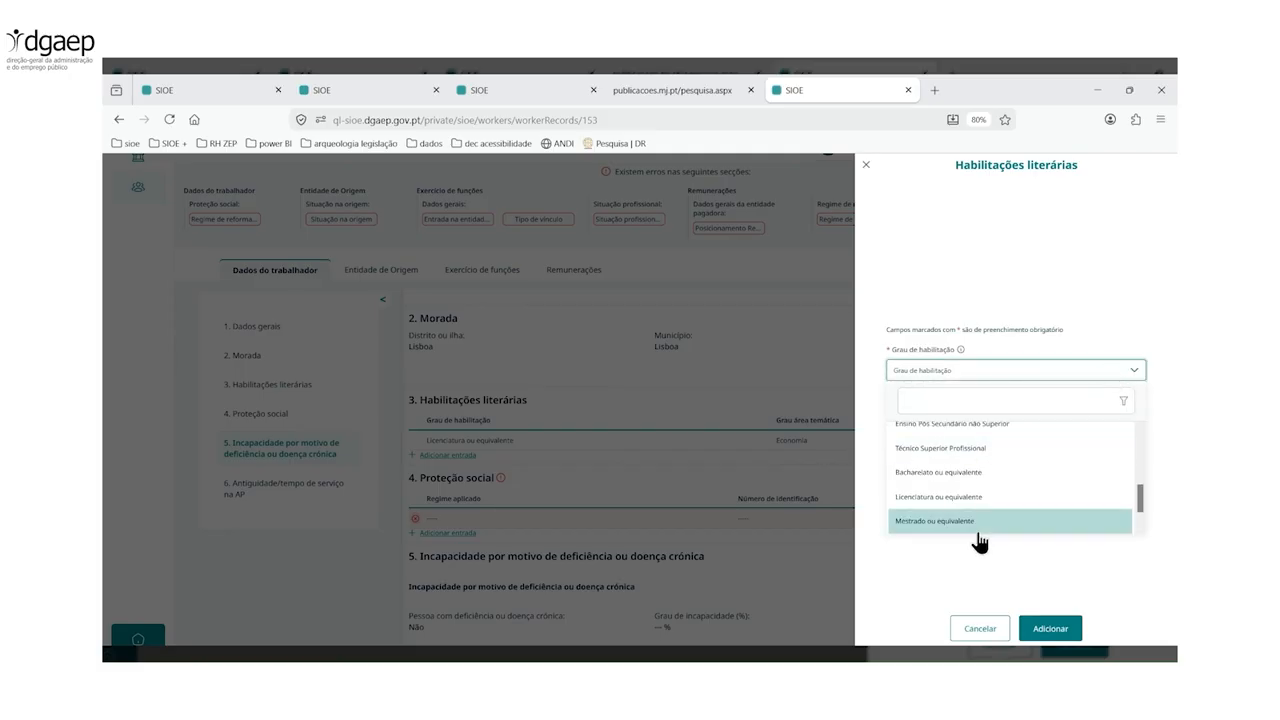
{"action": "left_click", "coordinate": [976, 522]}
{"action": "left_click", "coordinate": [905, 411]}
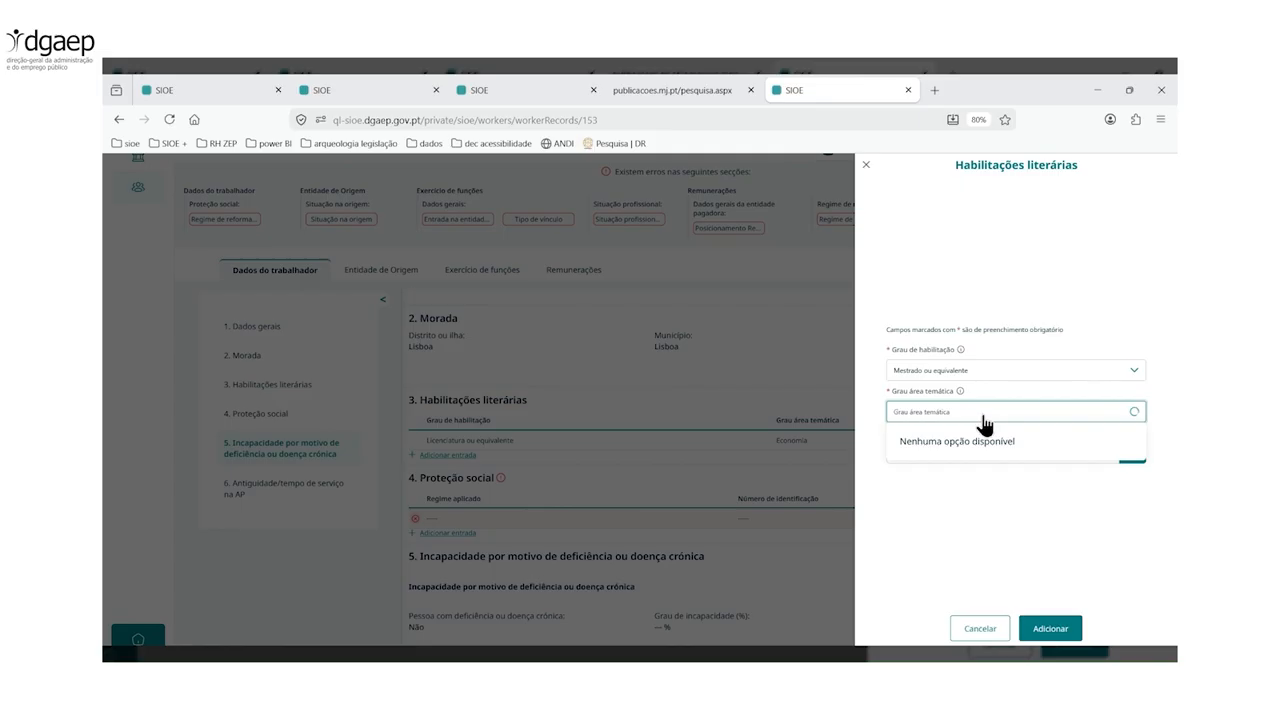
{"action": "scroll", "coordinate": [984, 437], "scroll_direction": "down", "scroll_amount": 5}
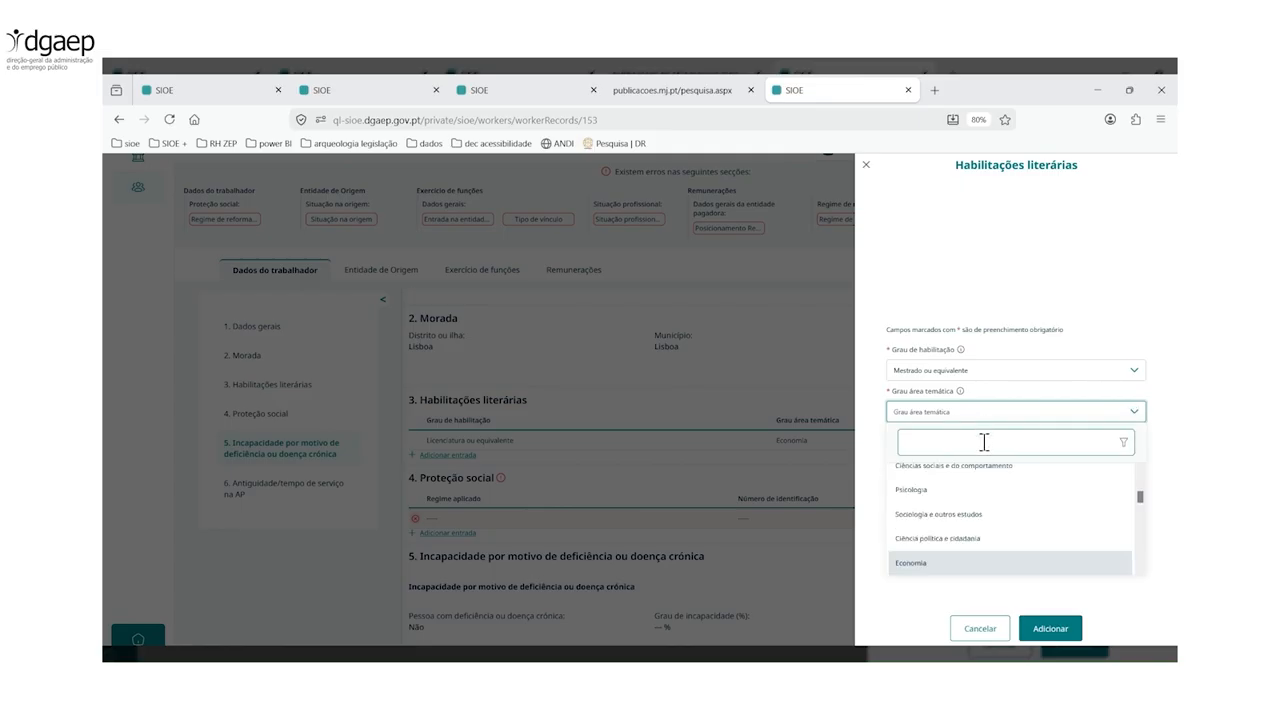
{"action": "left_click", "coordinate": [958, 564]}
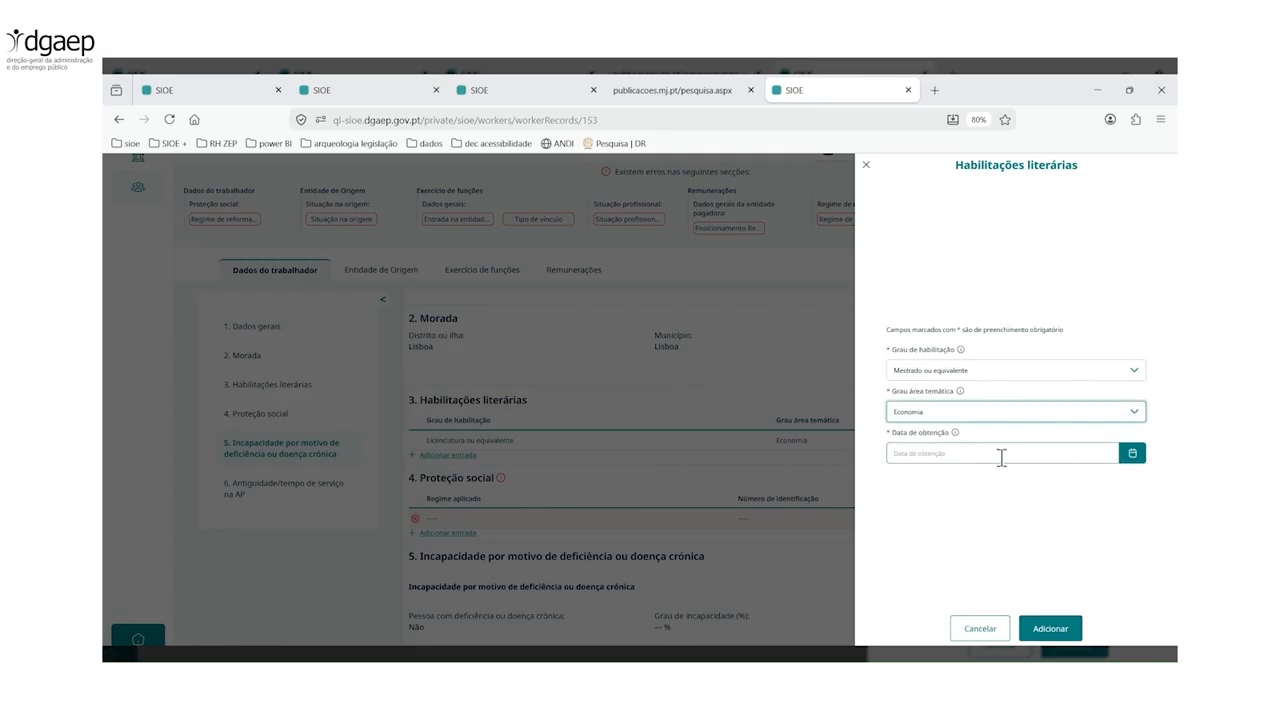
Step: Set the master's Data de obtenção to Setembro/2022 and add the entry to the qualifications
{"action": "left_click", "coordinate": [1131, 455]}
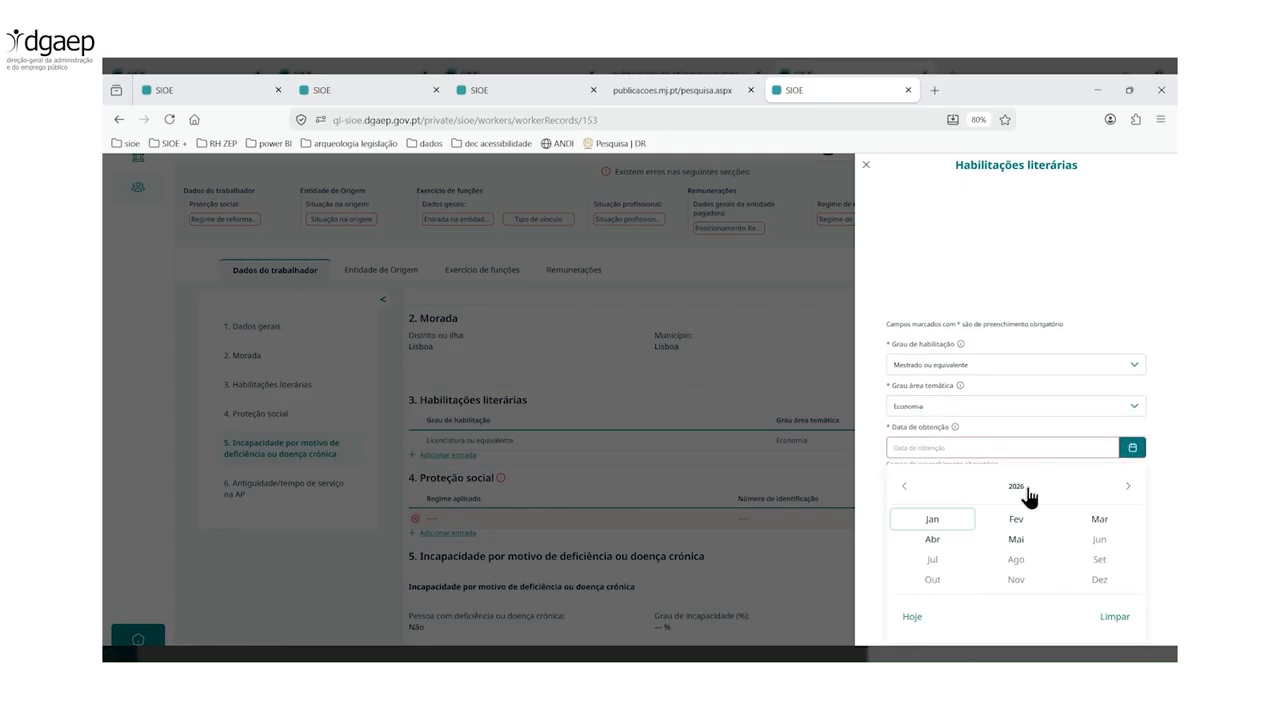
{"action": "left_click", "coordinate": [1018, 489]}
{"action": "left_click", "coordinate": [953, 313]}
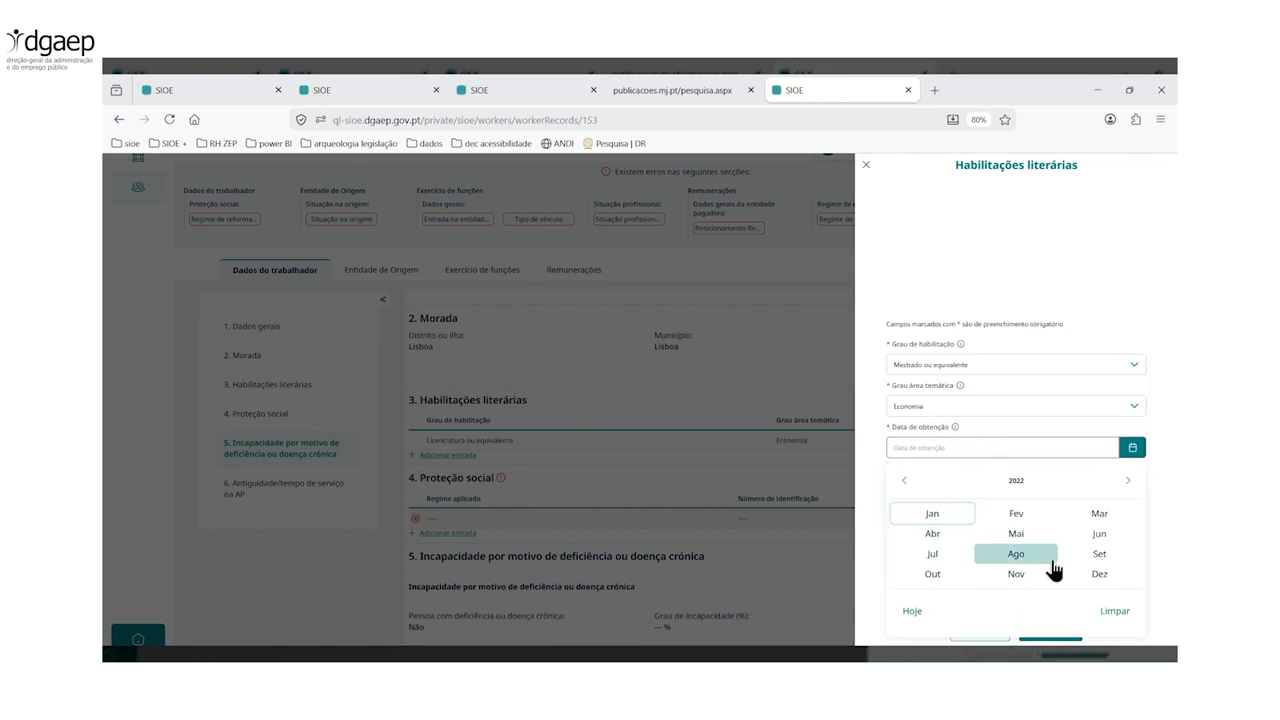
{"action": "left_click", "coordinate": [1098, 556]}
{"action": "left_click", "coordinate": [1063, 636]}
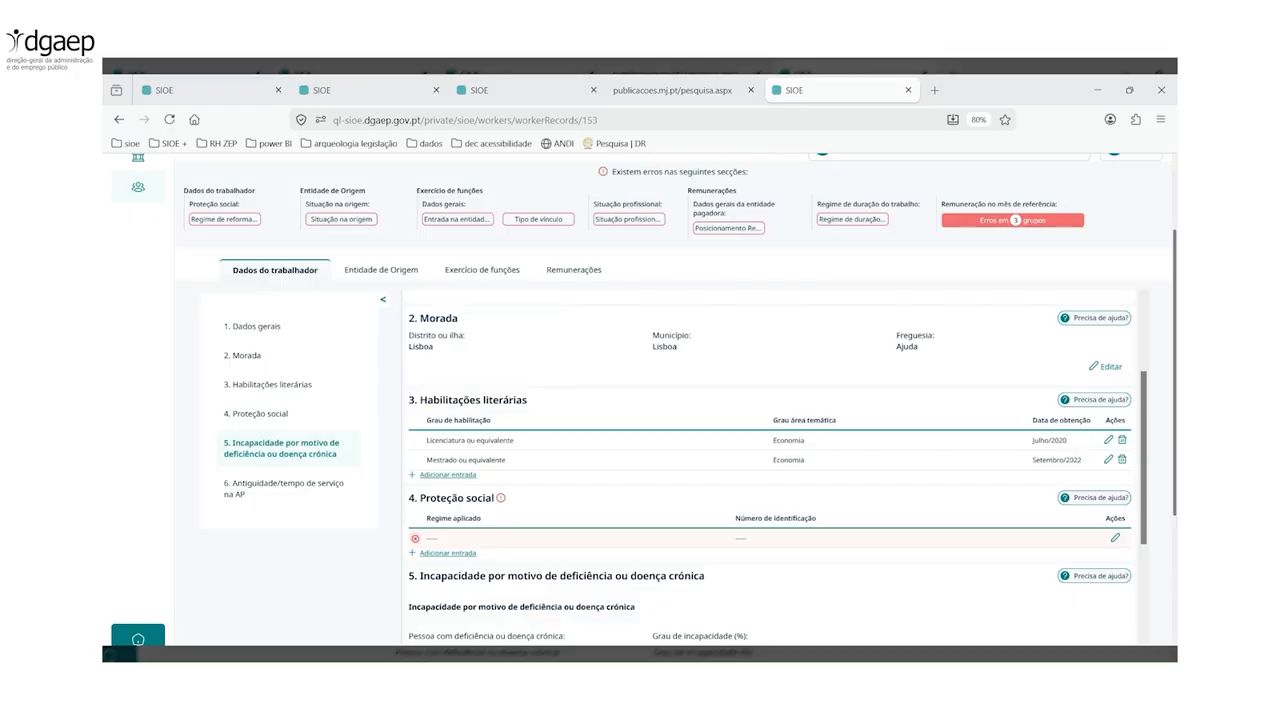
Step: Set the Proteção social entry to Regime geral de segurança social, enter the worker's identification number and save it
{"action": "left_click", "coordinate": [1117, 545]}
{"action": "left_click", "coordinate": [1135, 390]}
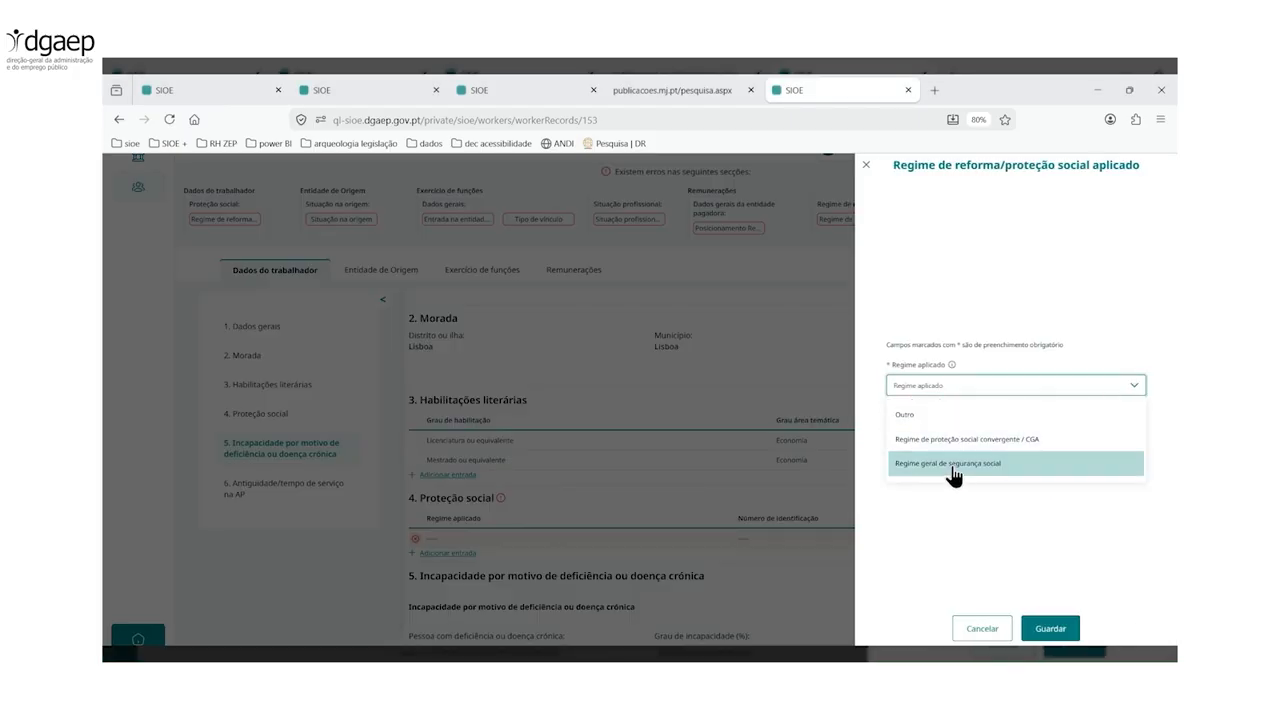
{"action": "left_click", "coordinate": [953, 476]}
{"action": "left_click", "coordinate": [918, 430]}
{"action": "key", "text": "ctrl+v"}
{"action": "left_click_drag", "start_coordinate": [996, 292], "coordinate": [1002, 292]}
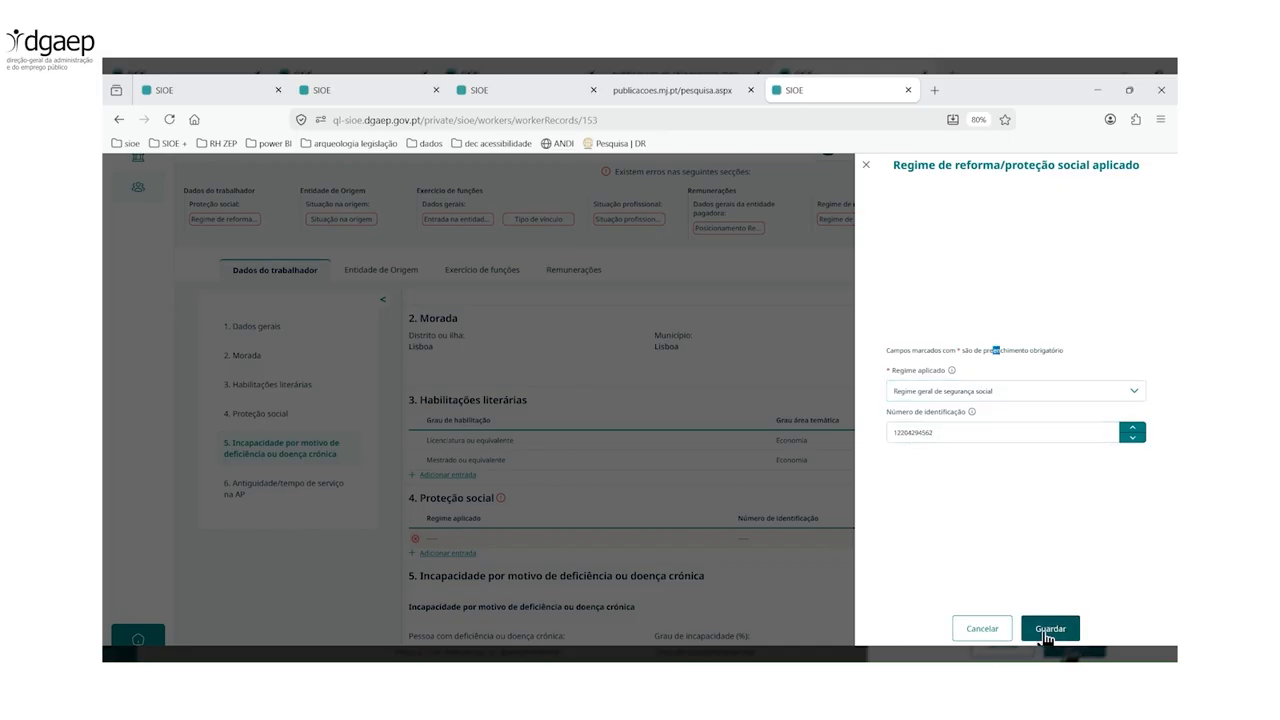
{"action": "left_click", "coordinate": [1046, 630]}
Step: Record the Antiguidade/tempo de serviço na AP as 0 Anos and 1 Meses and save it
{"action": "scroll", "coordinate": [535, 455], "scroll_direction": "down", "scroll_amount": 1}
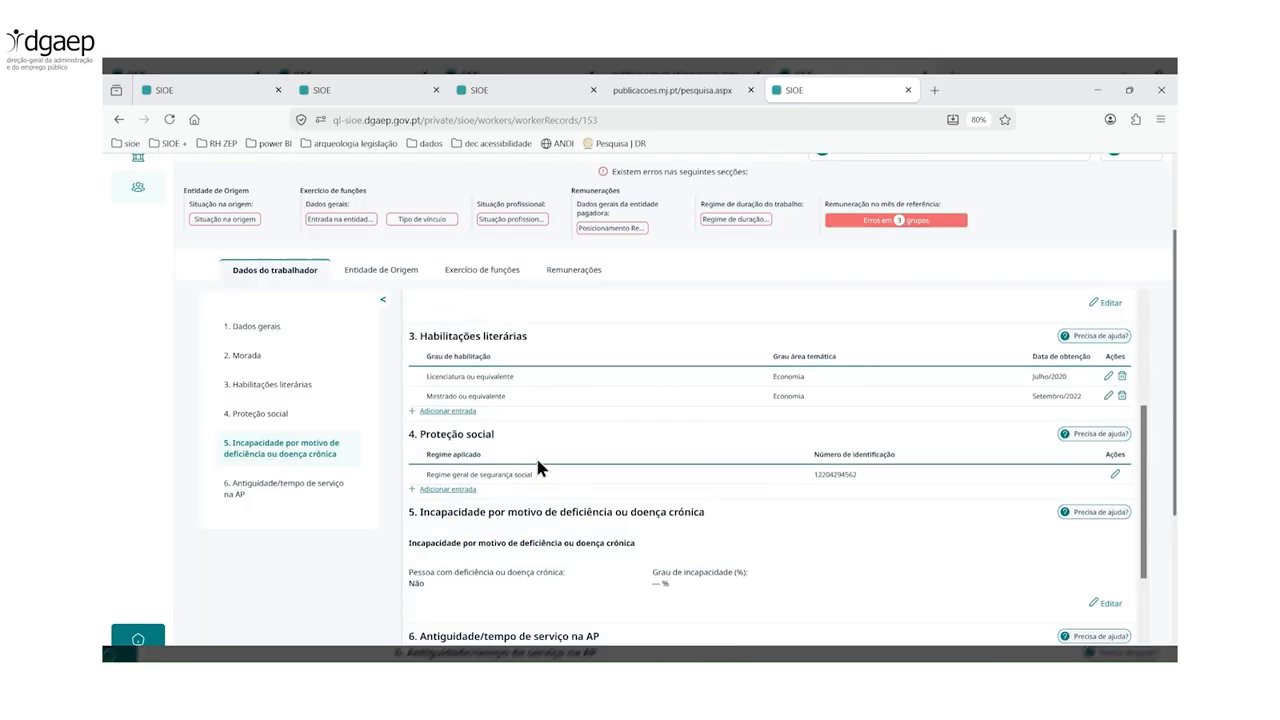
{"action": "scroll", "coordinate": [151, 491], "scroll_direction": "down", "scroll_amount": 1}
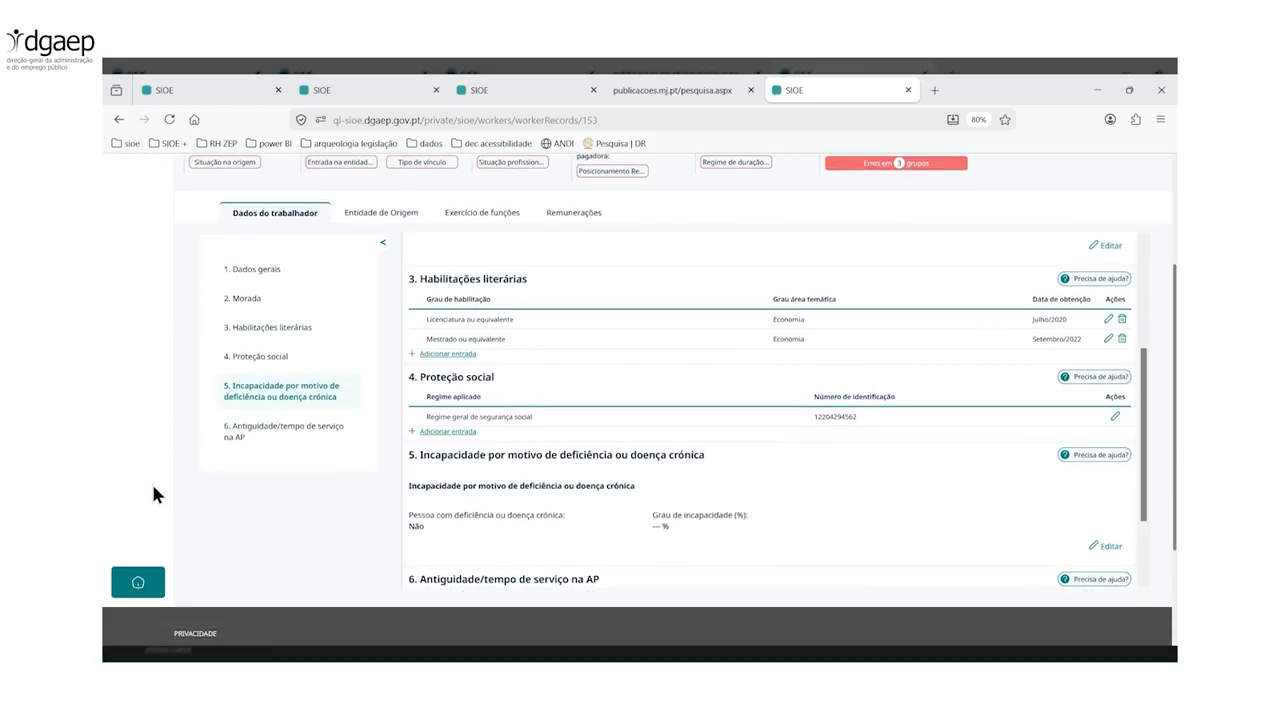
{"action": "scroll", "coordinate": [665, 450], "scroll_direction": "down", "scroll_amount": 1}
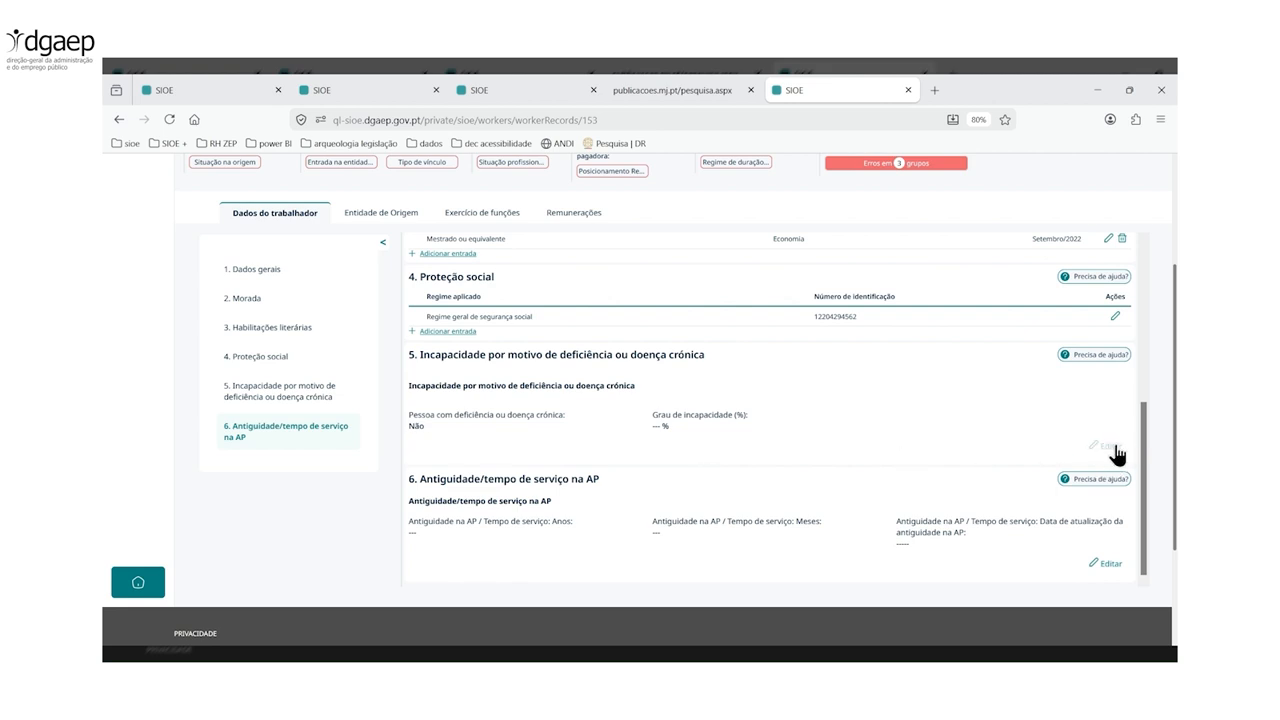
{"action": "scroll", "coordinate": [640, 425], "scroll_direction": "down", "scroll_amount": 1}
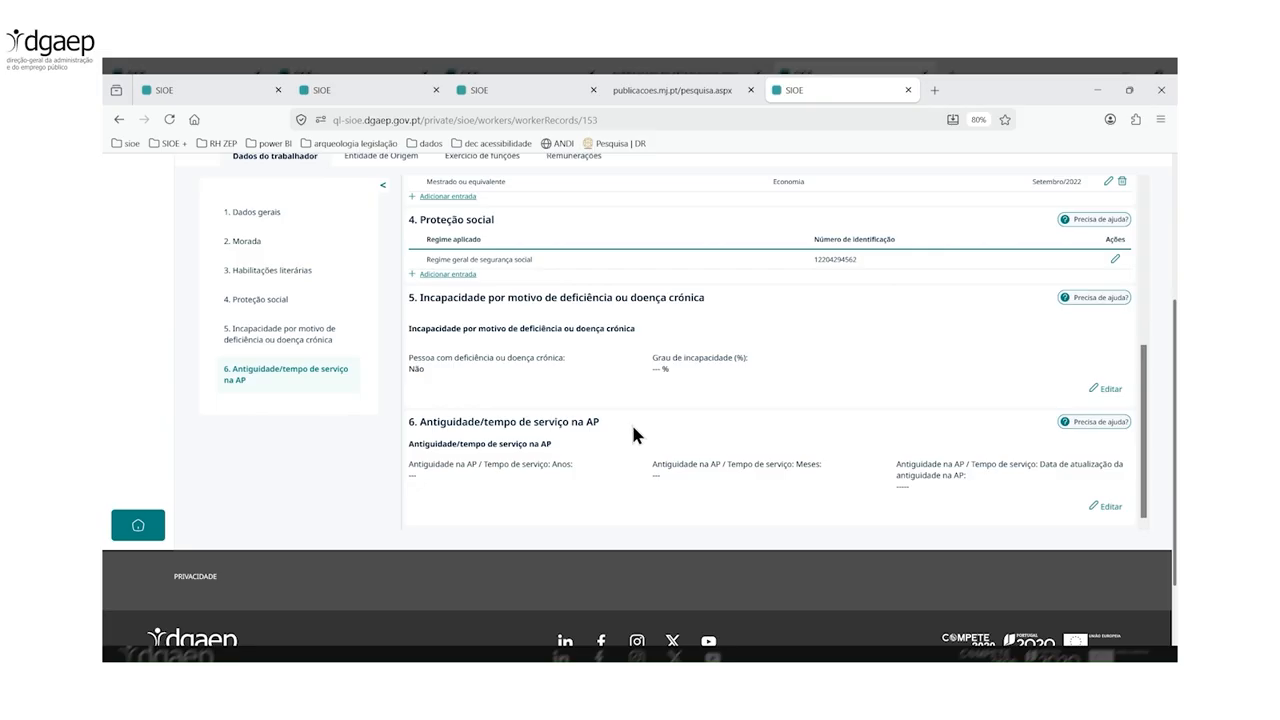
{"action": "left_click", "coordinate": [1114, 509]}
{"action": "left_click", "coordinate": [1020, 356]}
{"action": "type", "text": "0"}
{"action": "left_click", "coordinate": [973, 410]}
{"action": "type", "text": "1"}
{"action": "left_click", "coordinate": [1050, 628]}
Step: In the Entidade de Origem section, edit Situação na origem and set Data de início na entidade de origem to 01/01/2025
{"action": "scroll", "coordinate": [192, 329], "scroll_direction": "up", "scroll_amount": 2}
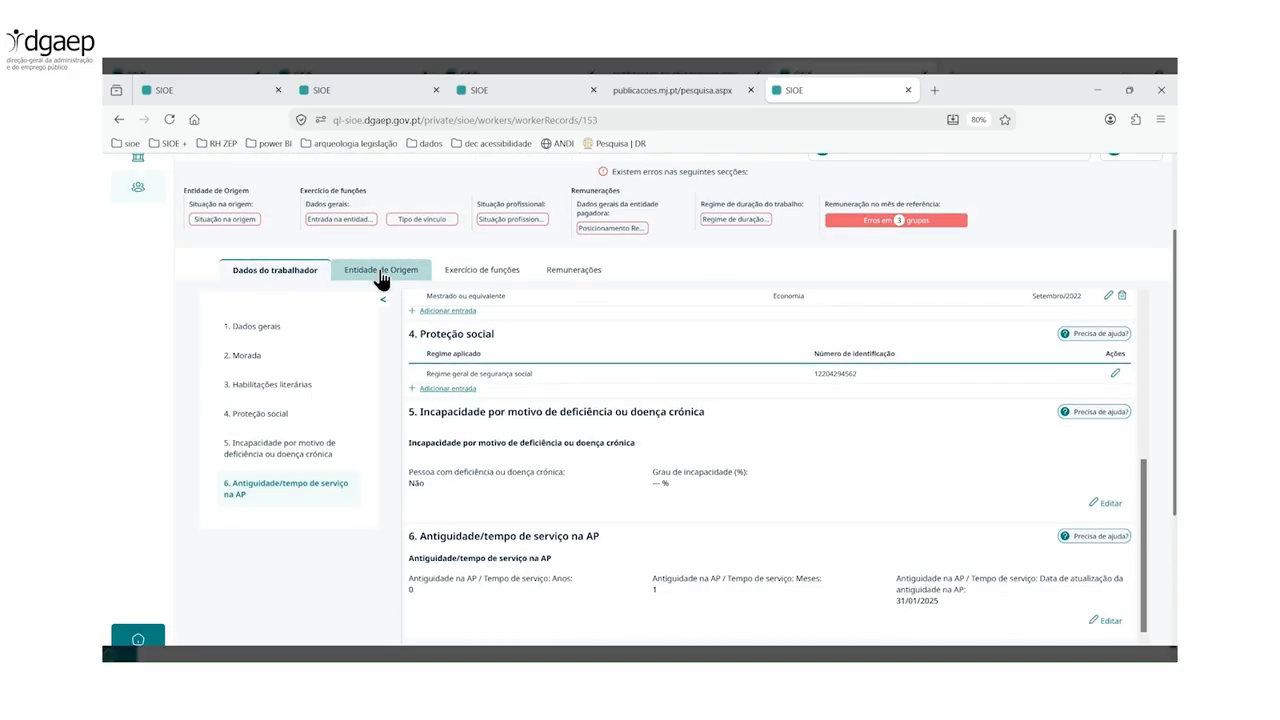
{"action": "left_click", "coordinate": [380, 272]}
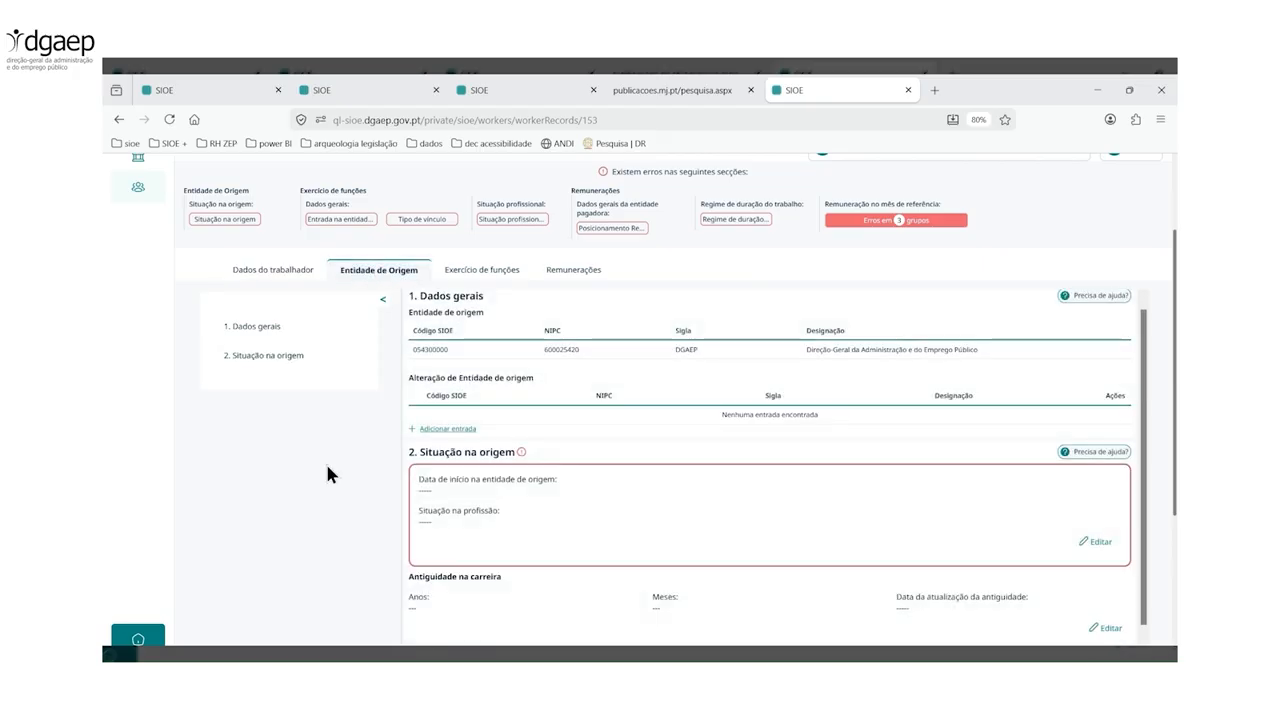
{"action": "scroll", "coordinate": [330, 472], "scroll_direction": "down", "scroll_amount": 1}
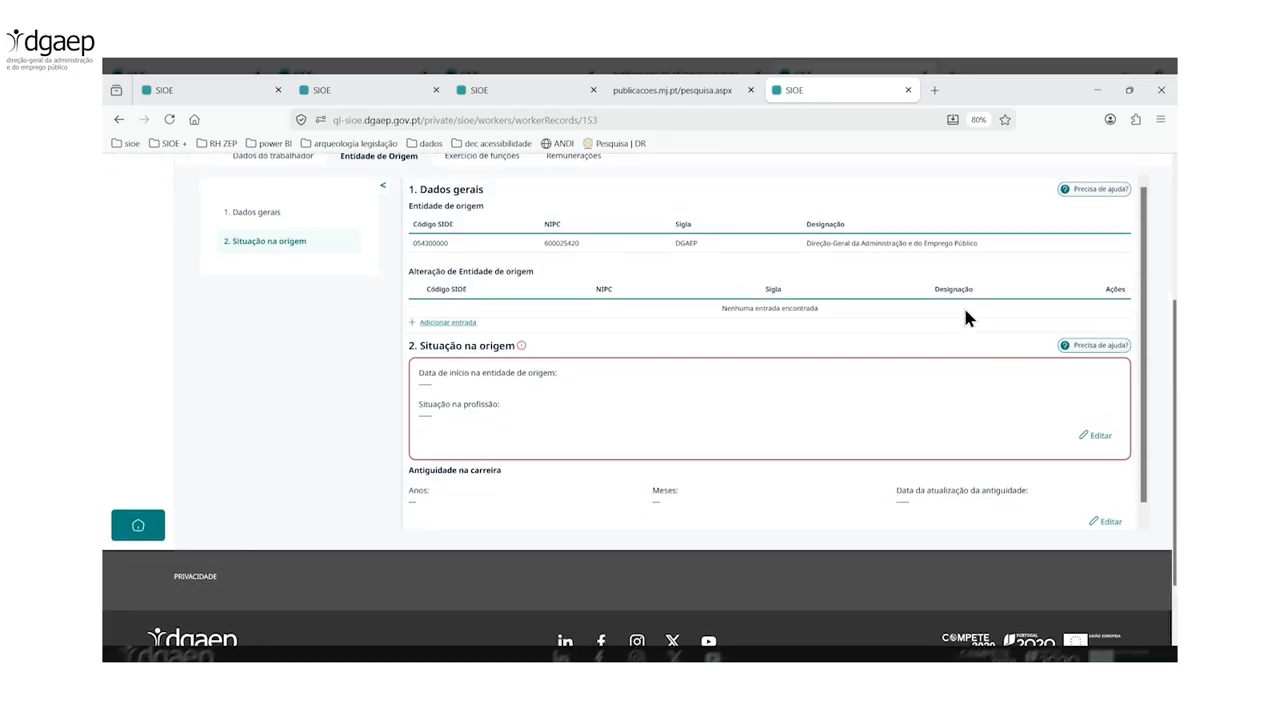
{"action": "scroll", "coordinate": [143, 362], "scroll_direction": "up", "scroll_amount": 1}
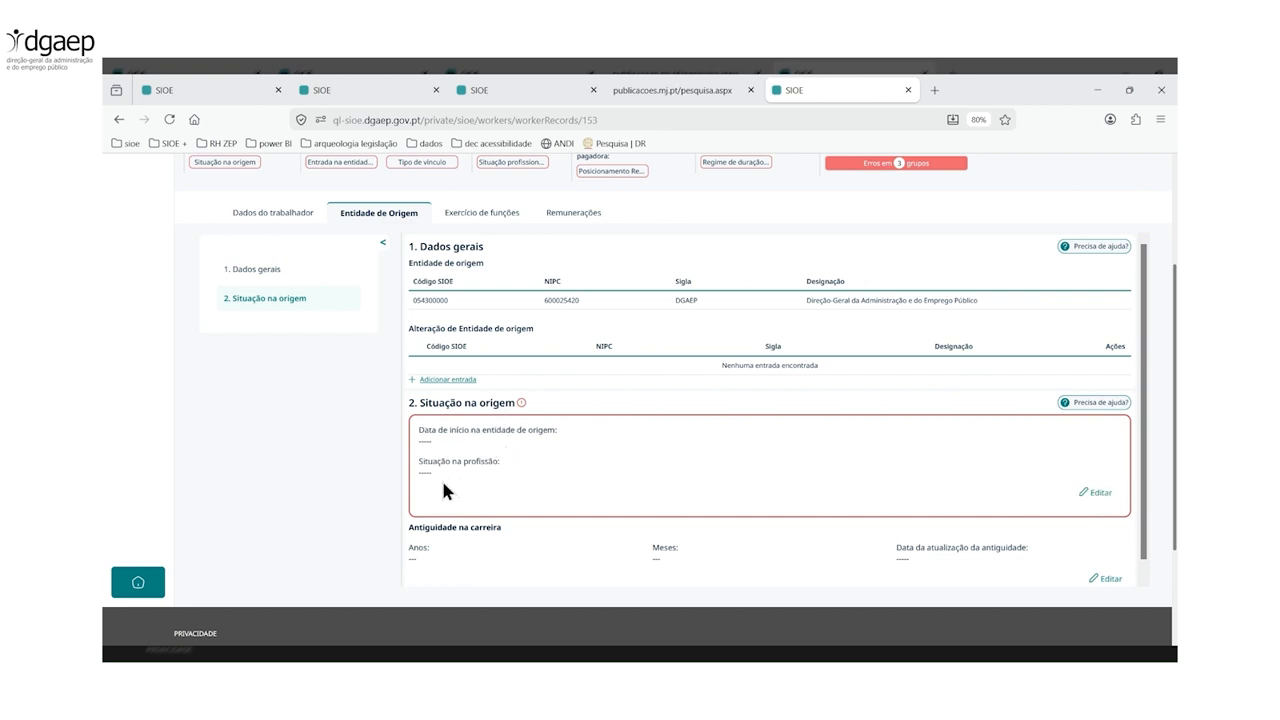
{"action": "left_click", "coordinate": [1100, 494]}
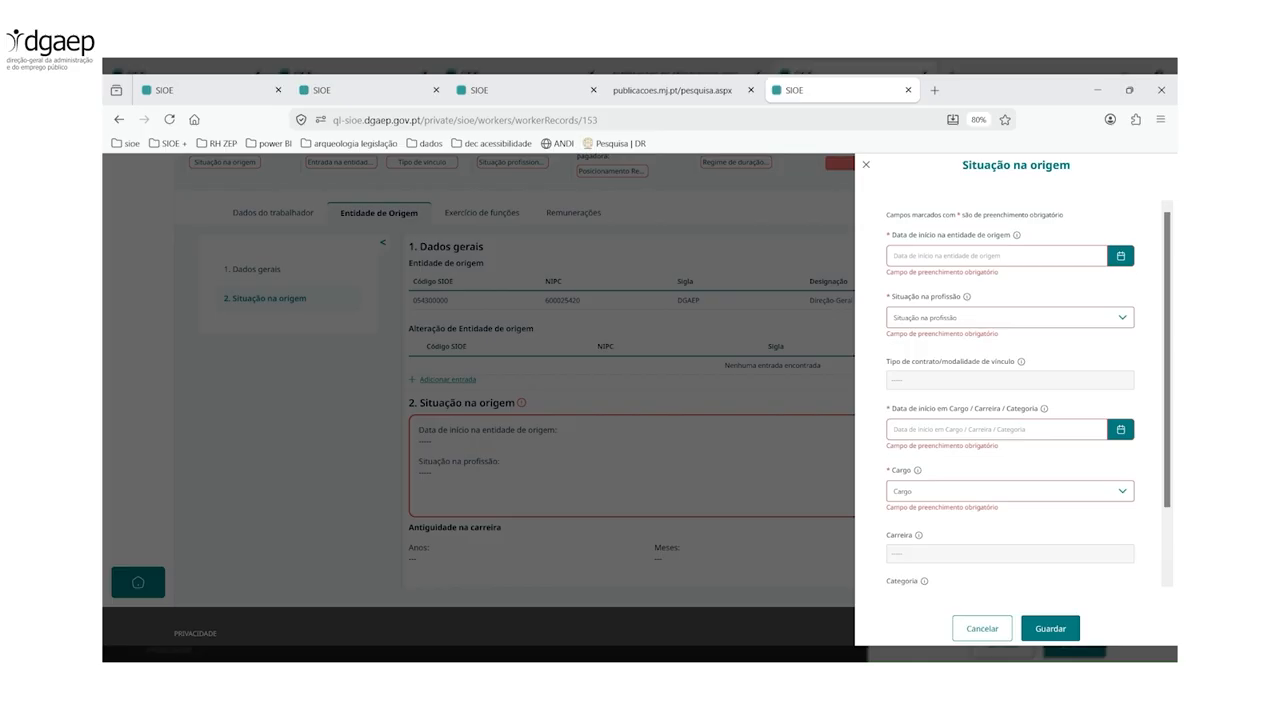
{"action": "left_click", "coordinate": [1120, 256]}
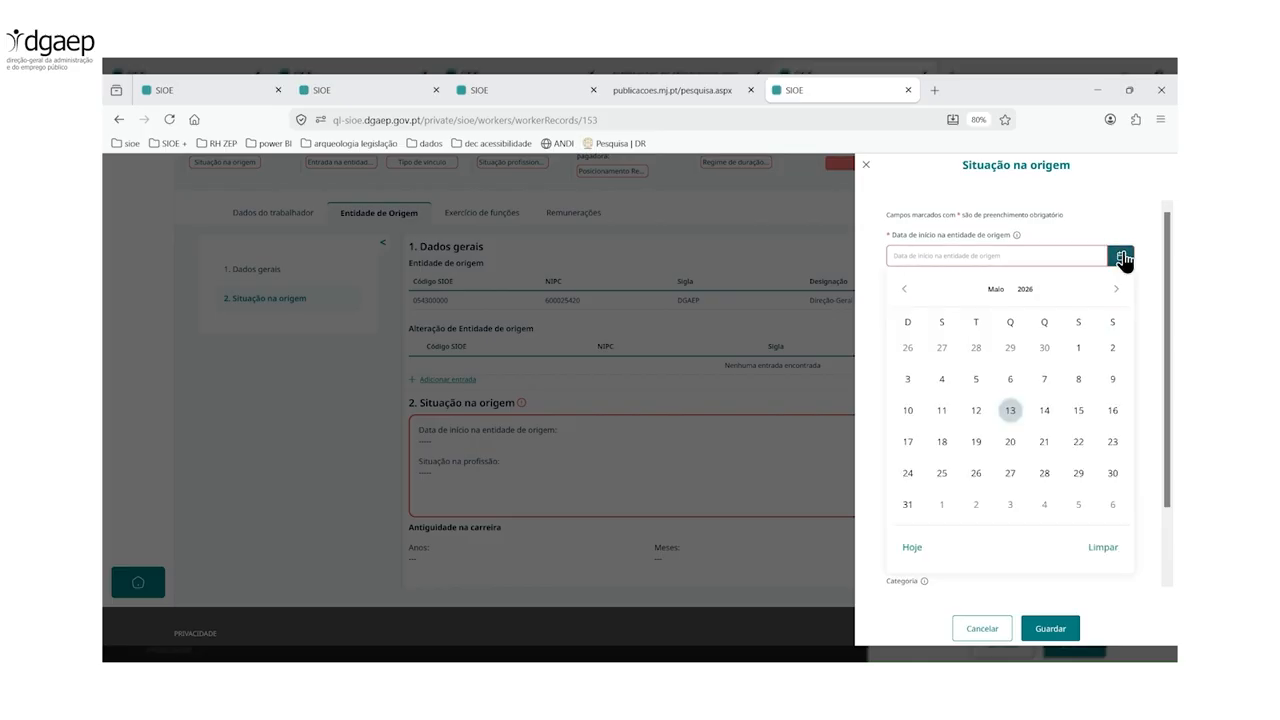
{"action": "left_click", "coordinate": [1034, 294]}
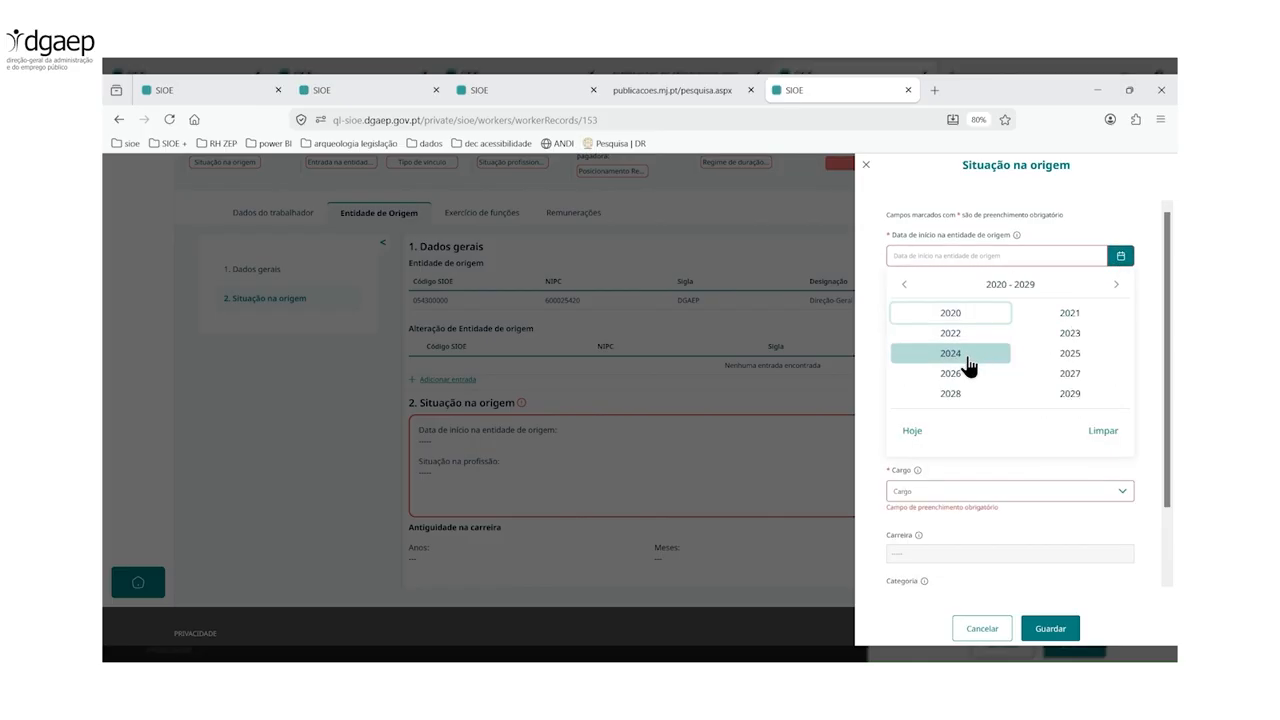
{"action": "left_click", "coordinate": [1065, 360]}
{"action": "left_click", "coordinate": [940, 325]}
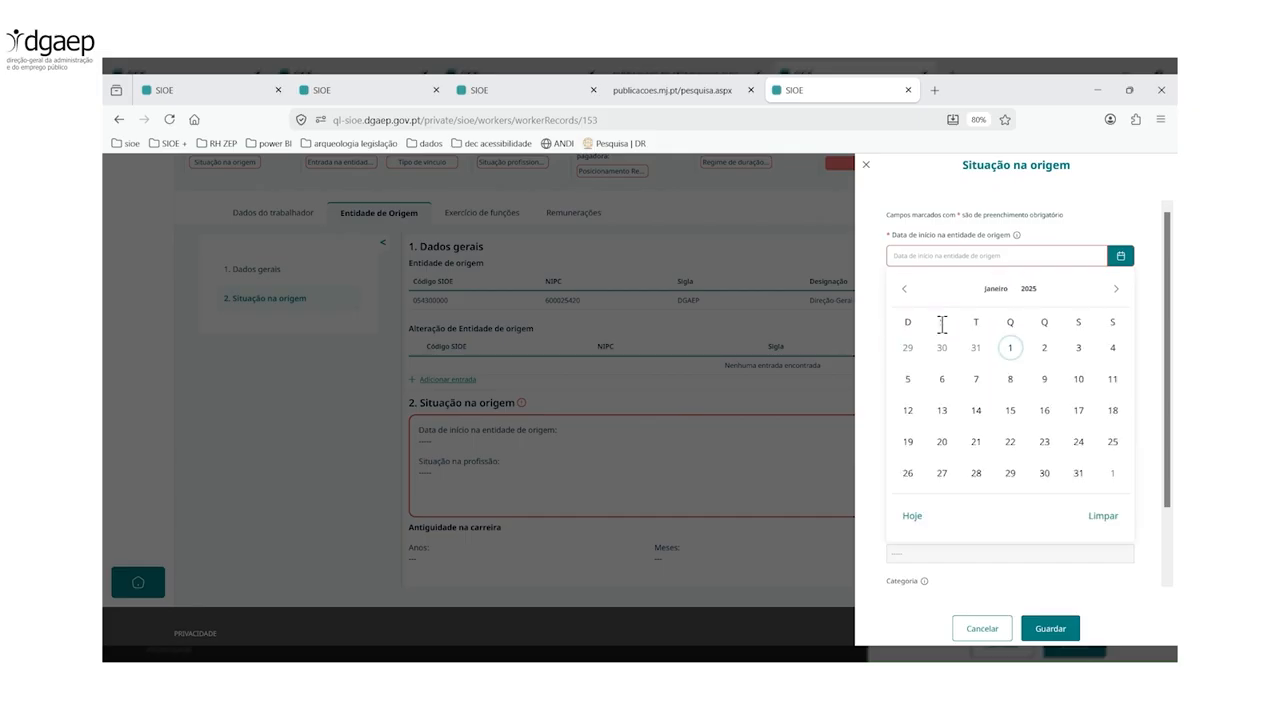
{"action": "left_click", "coordinate": [1012, 352]}
Step: Set Situação na profissão to Trabalhador por Conta de Outrem and the contract type to LTFP - Contrato de Trabalho em Funções Públicas por tempo indeterminado
{"action": "left_click", "coordinate": [1019, 309]}
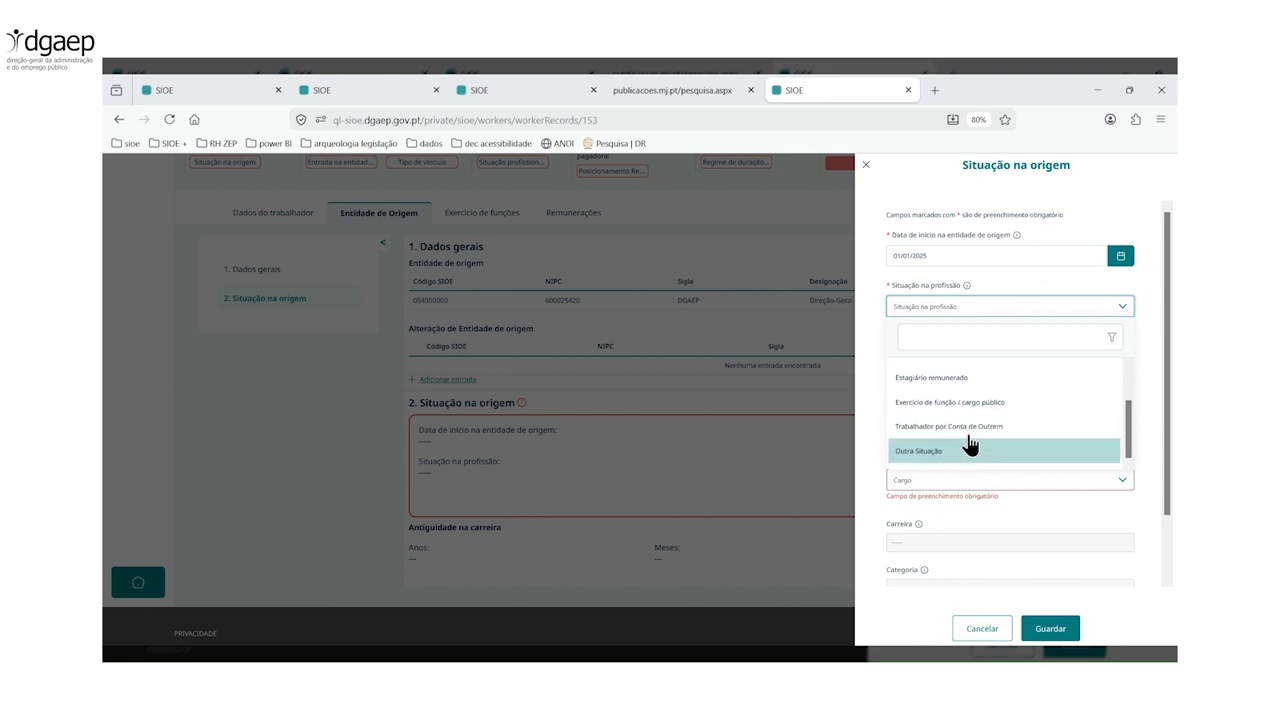
{"action": "scroll", "coordinate": [969, 440], "scroll_direction": "down", "scroll_amount": 1}
{"action": "left_click", "coordinate": [968, 428]}
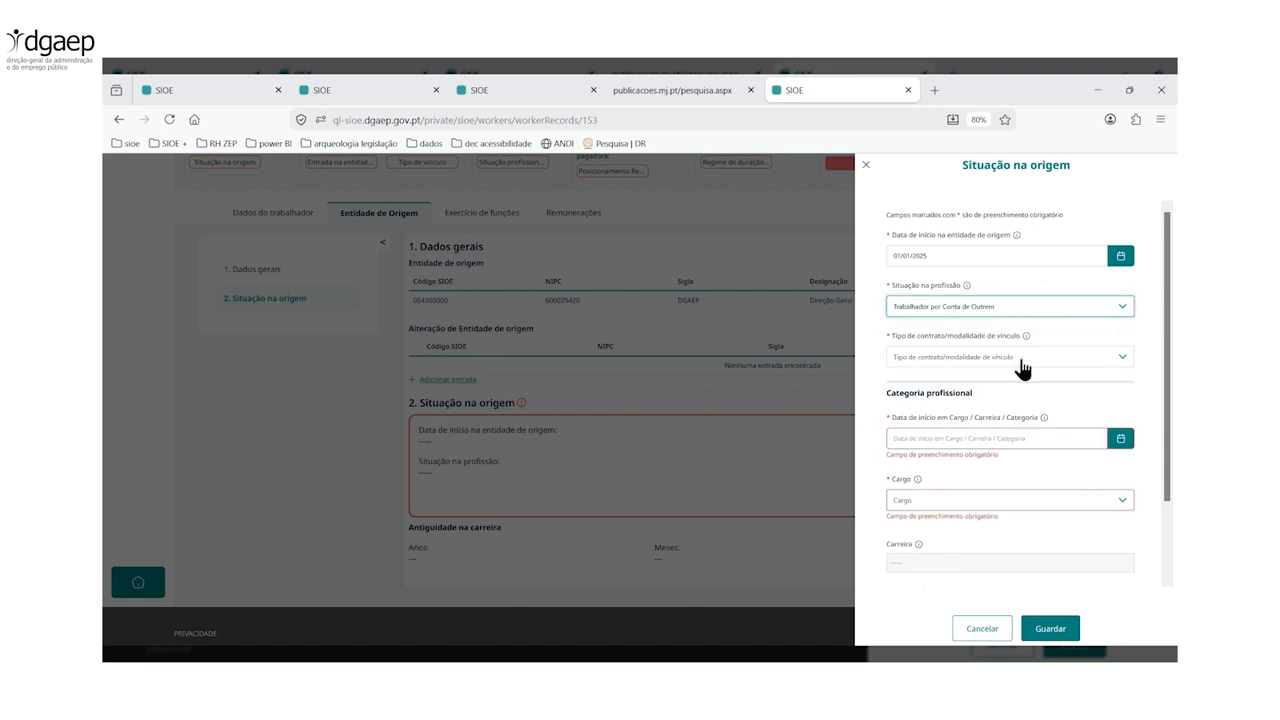
{"action": "left_click", "coordinate": [1122, 365]}
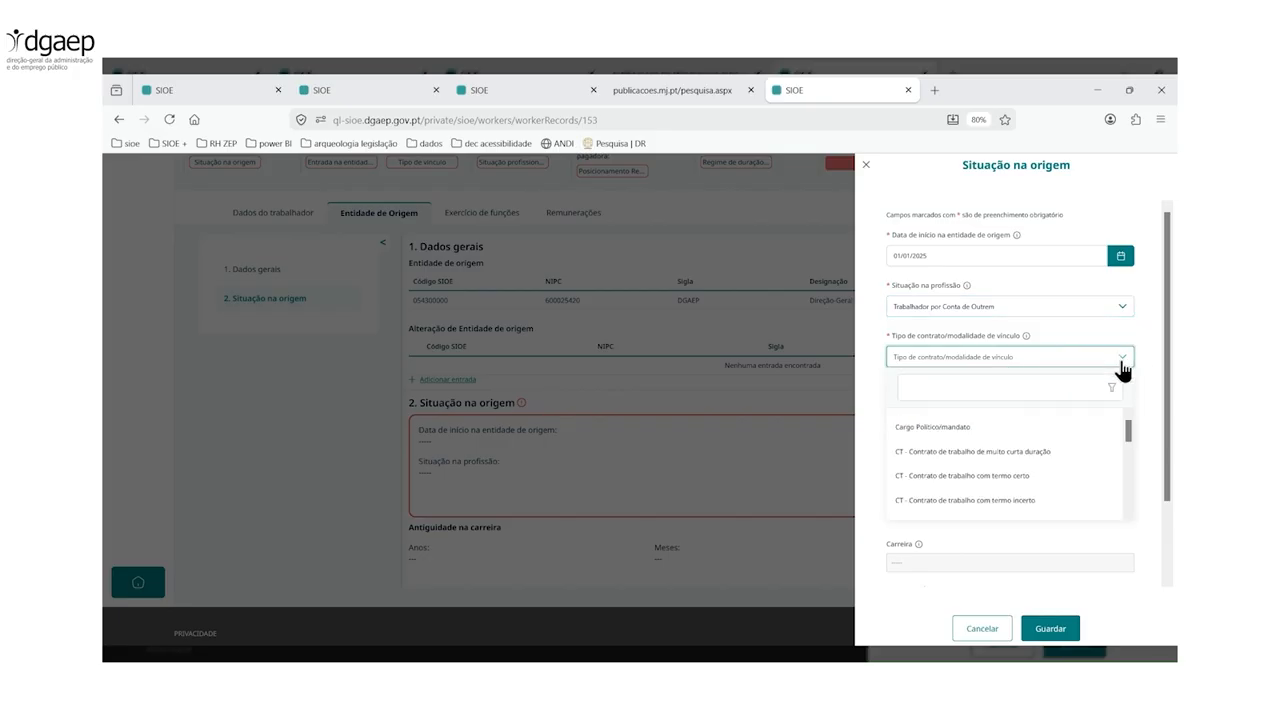
{"action": "key", "text": "l"}
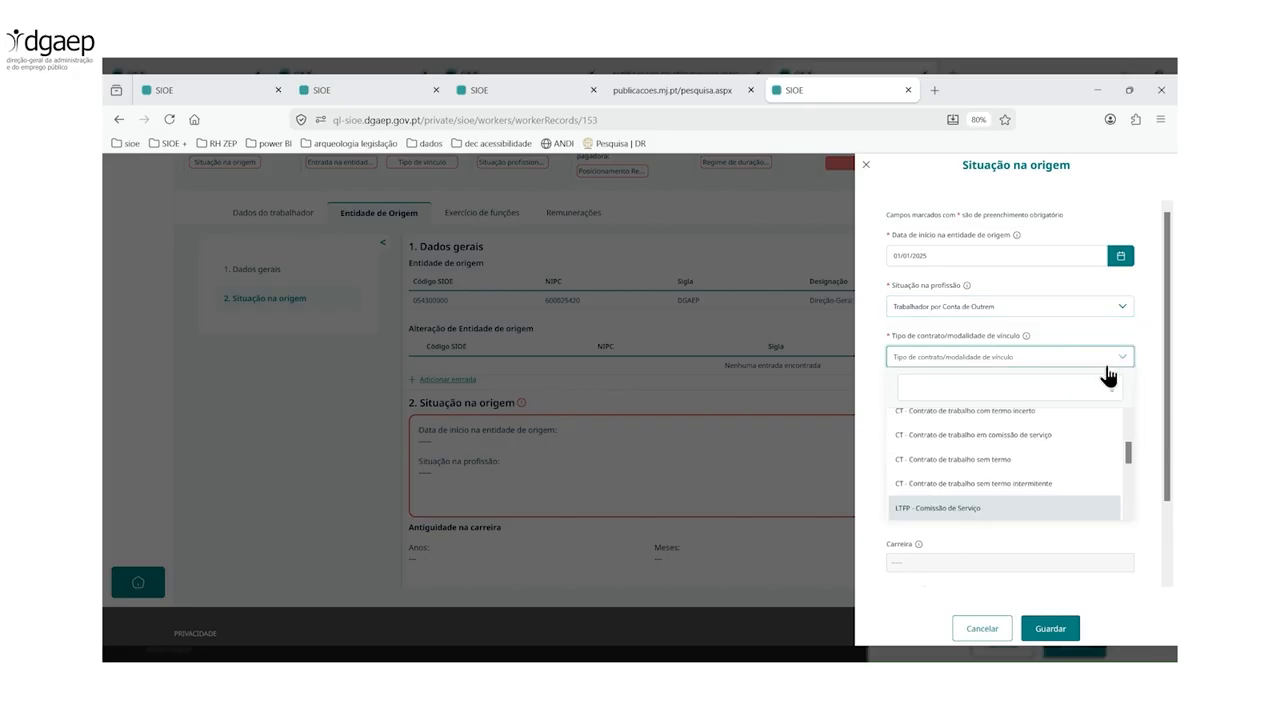
{"action": "scroll", "coordinate": [1066, 440], "scroll_direction": "down", "scroll_amount": 3}
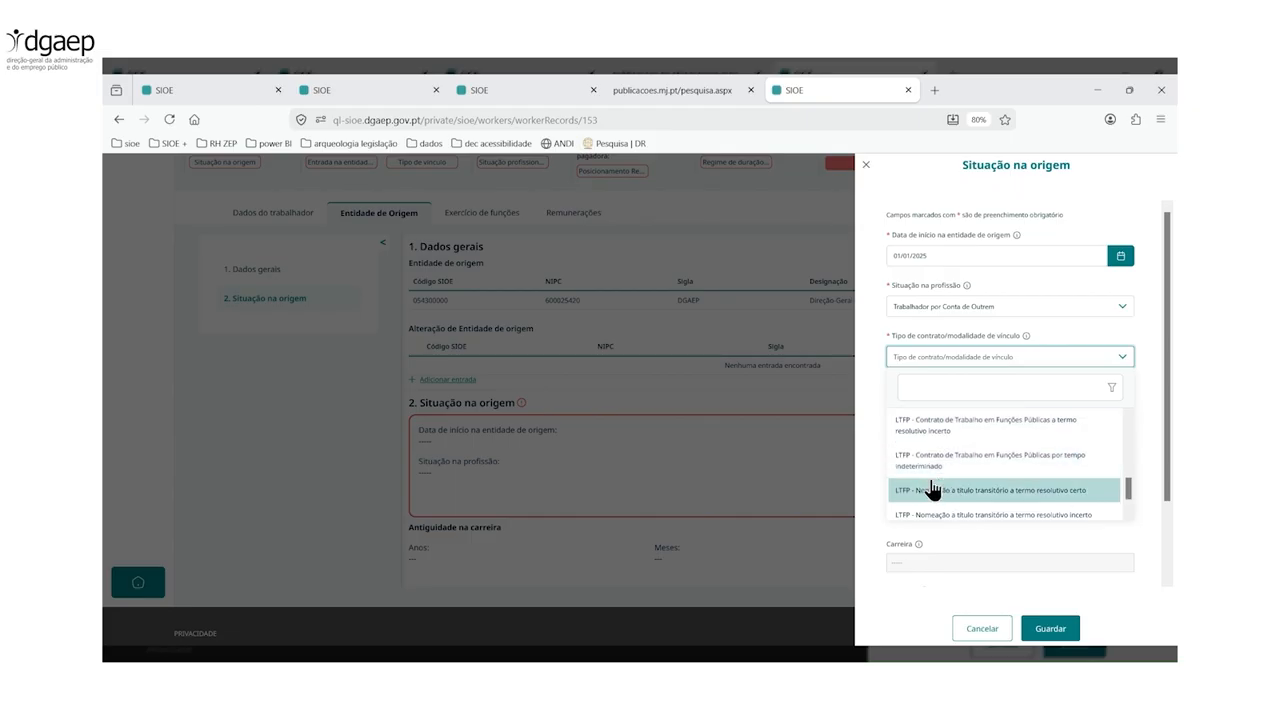
{"action": "left_click", "coordinate": [928, 468]}
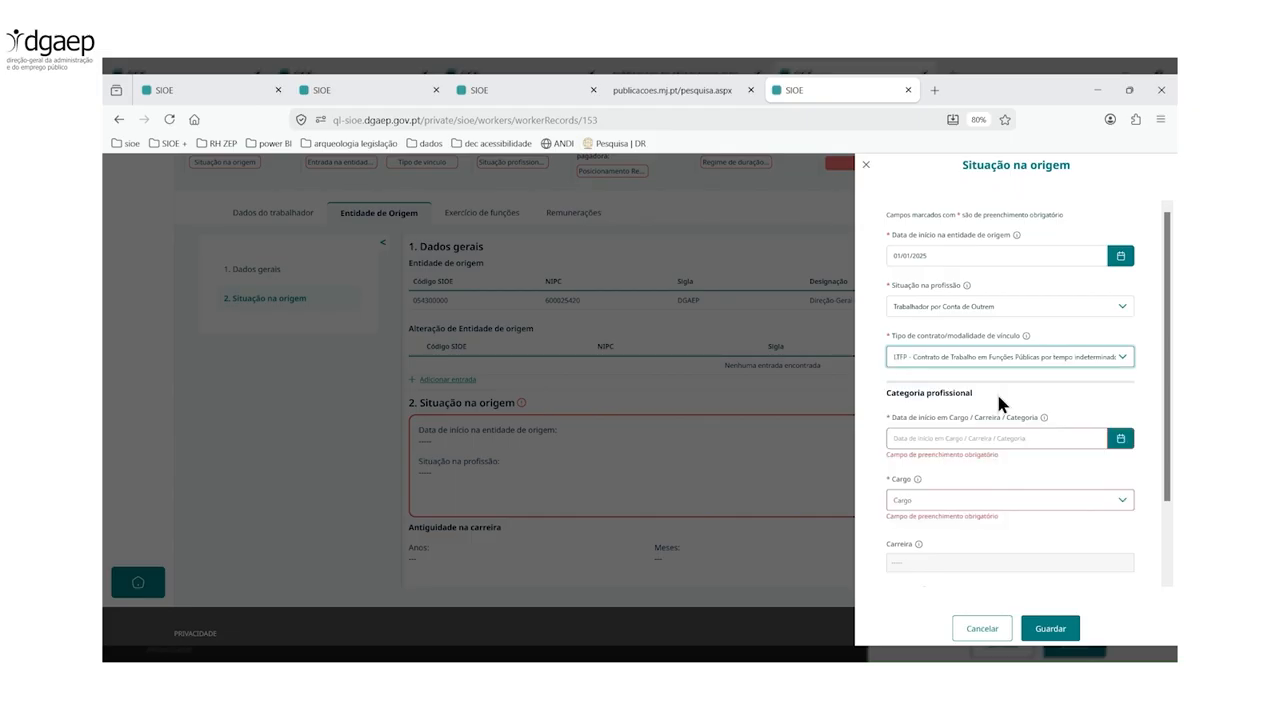
Step: Copy the origin entity's start date, 01/01/2025, into Data de início em Cargo / Carreira / Categoria
{"action": "left_click", "coordinate": [1119, 442]}
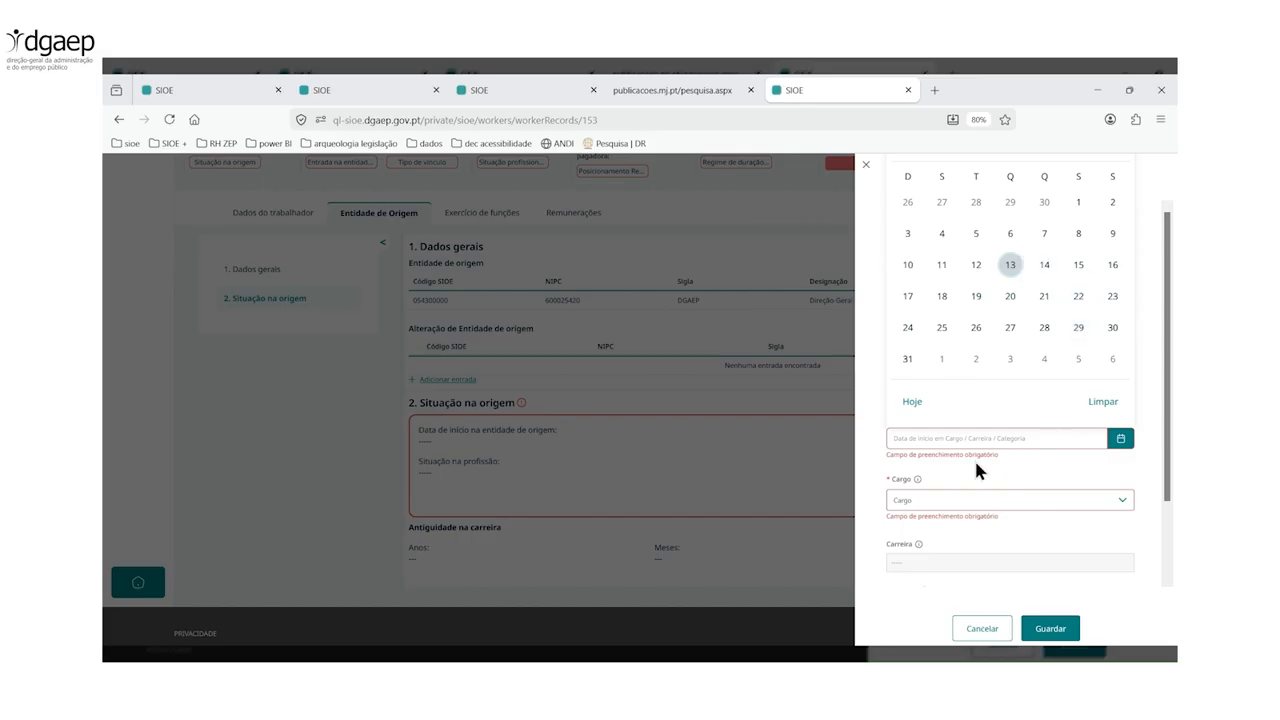
{"action": "left_click", "coordinate": [966, 484]}
{"action": "left_click_drag", "start_coordinate": [985, 260], "coordinate": [840, 267]}
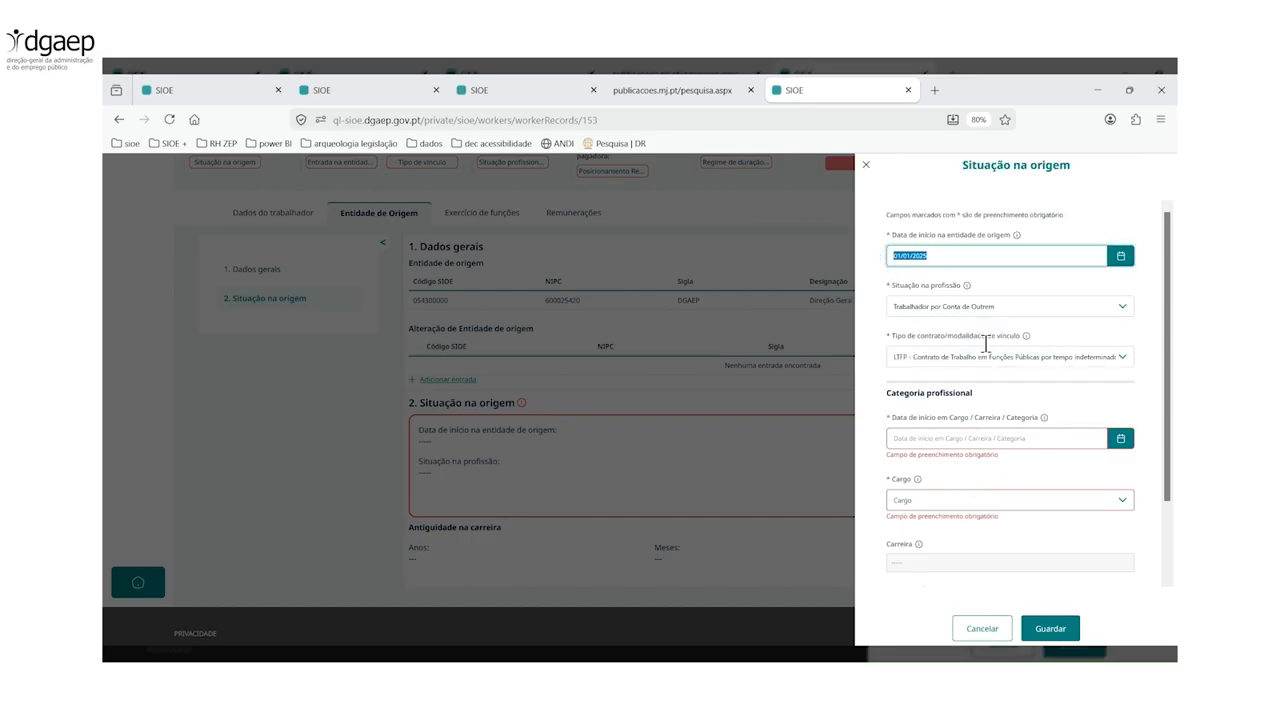
{"action": "left_click", "coordinate": [958, 437]}
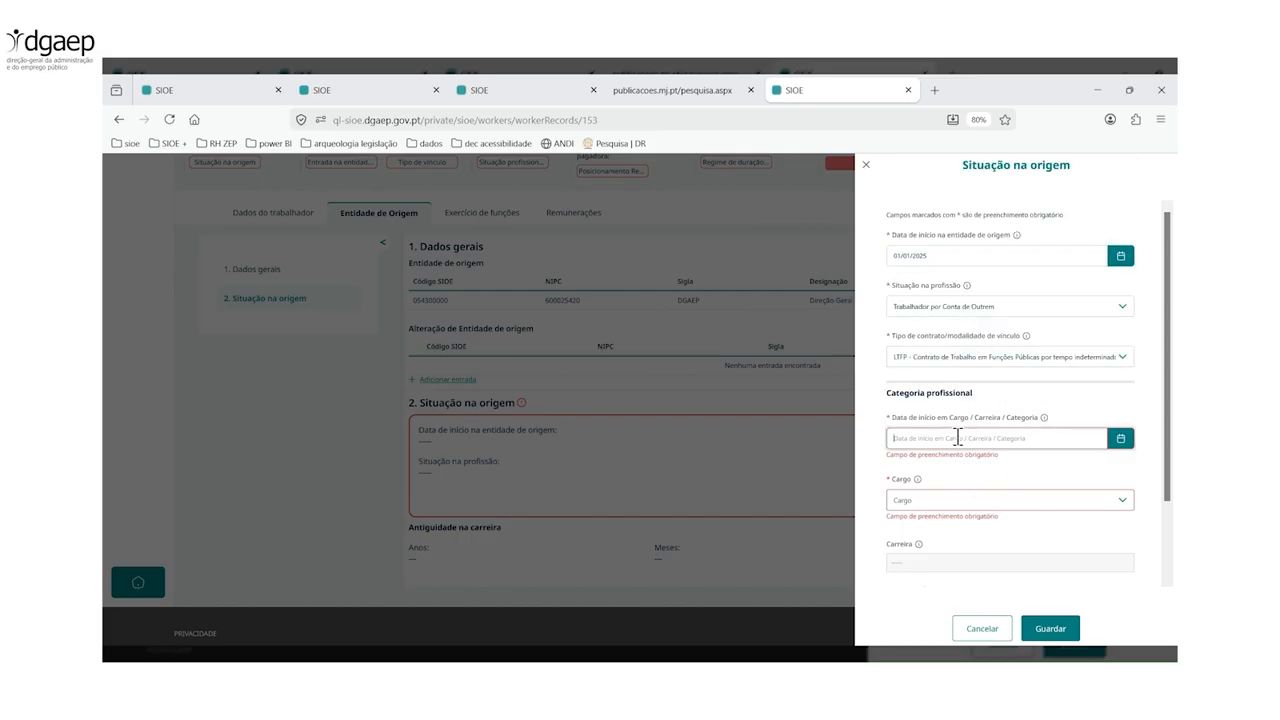
{"action": "left_click", "coordinate": [945, 497]}
Step: Set Cargo to Carreiras gerais and Carreira to Técnico superior under Categoria profissional
{"action": "left_click", "coordinate": [1101, 490]}
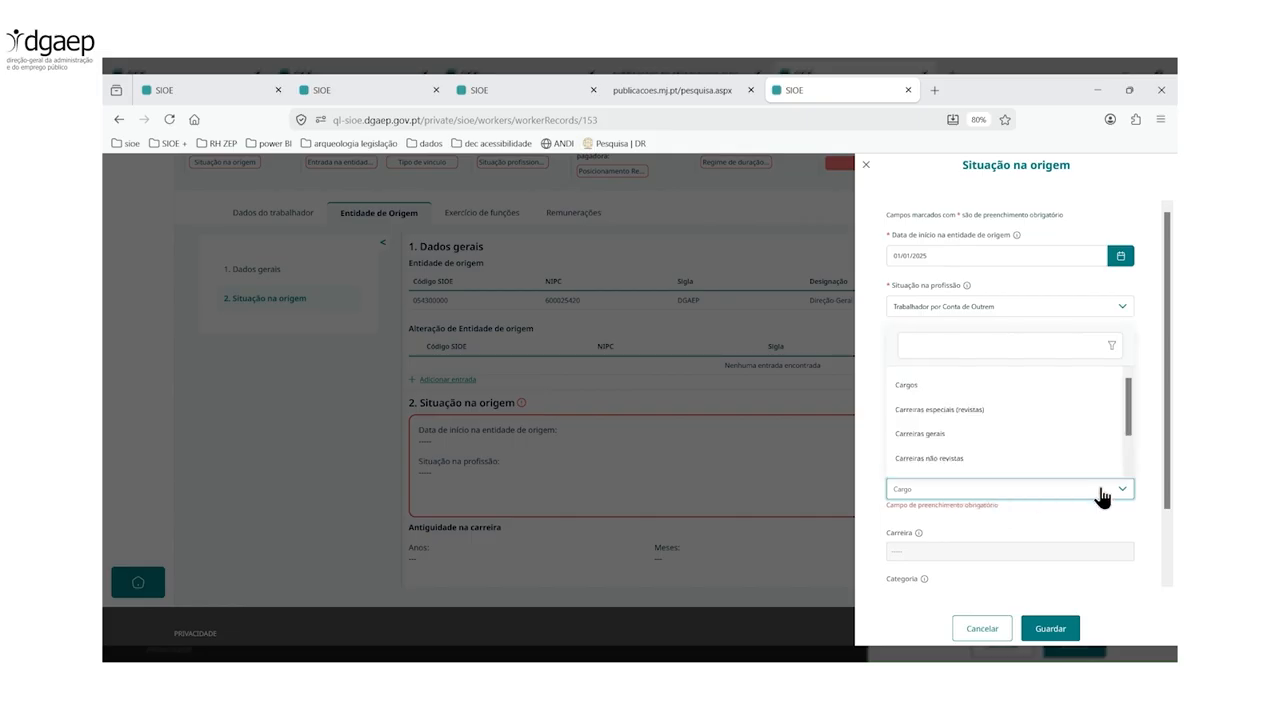
{"action": "left_click", "coordinate": [935, 434]}
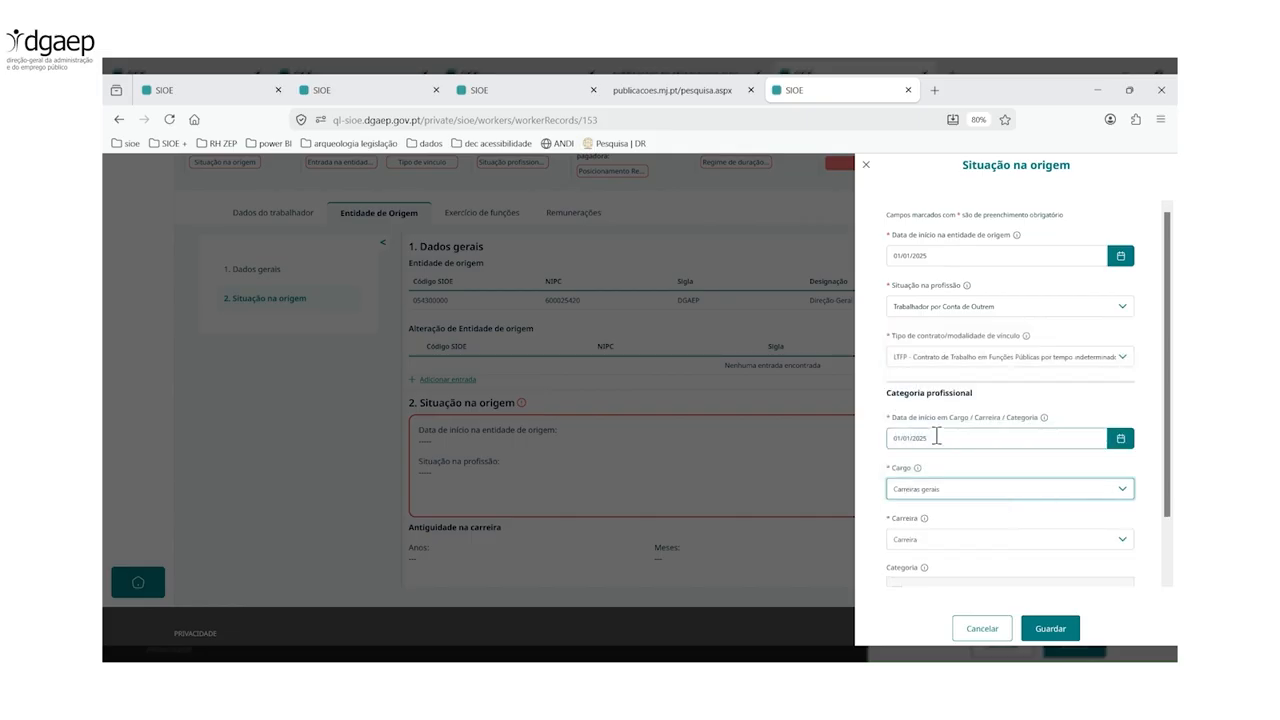
{"action": "left_click", "coordinate": [910, 540]}
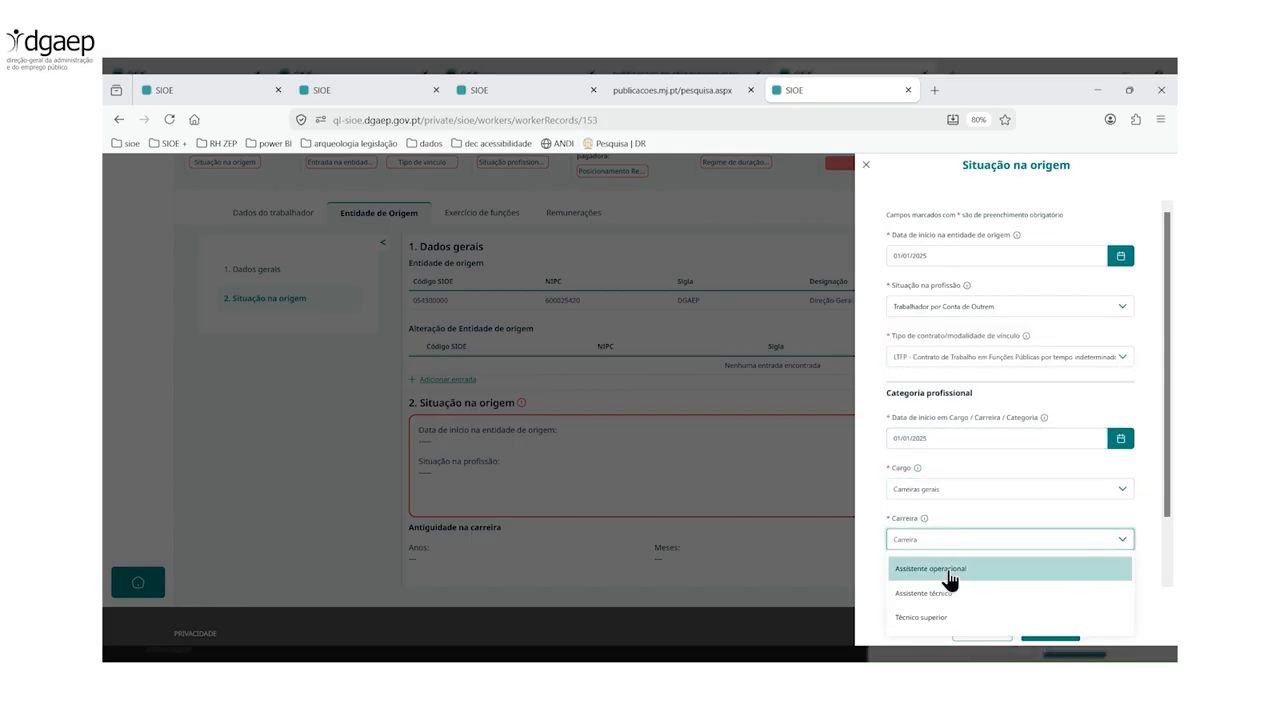
{"action": "left_click", "coordinate": [946, 618]}
Step: Set Categoria to Técnico superior and Remuneração base na categoria to 1442,57 €, and save the Situação na origem
{"action": "scroll", "coordinate": [1114, 571], "scroll_direction": "down", "scroll_amount": 1}
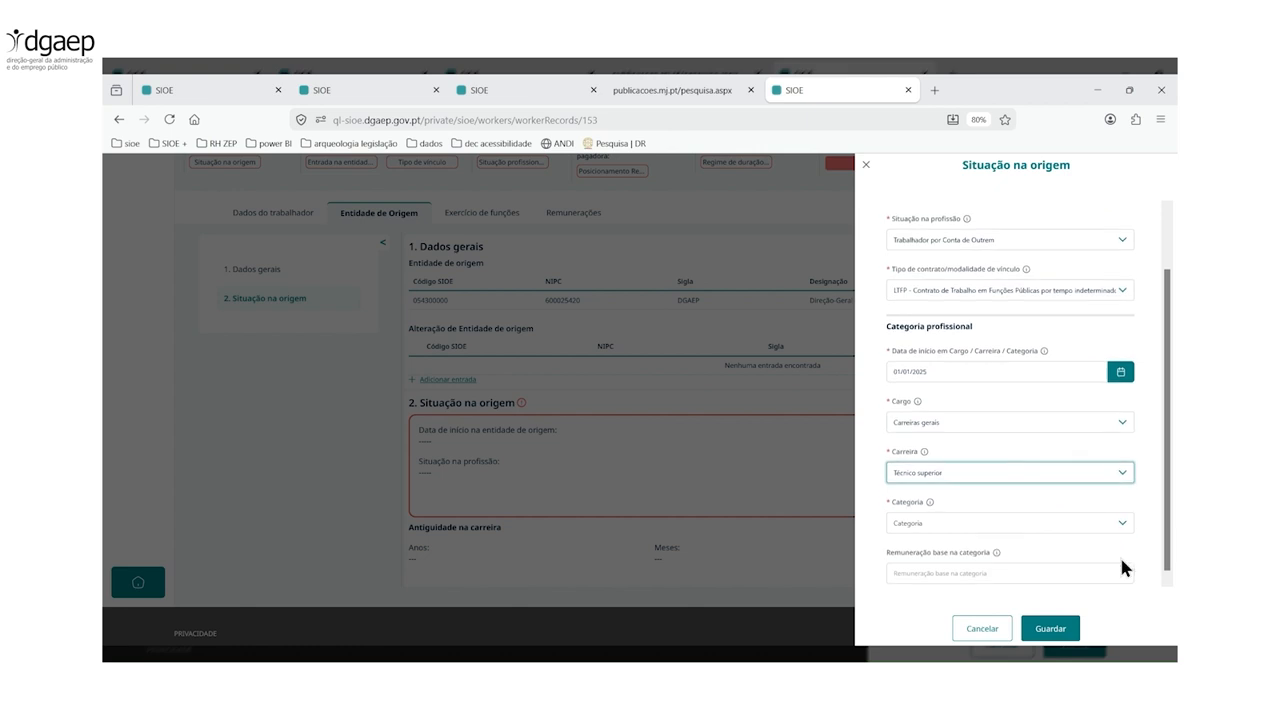
{"action": "left_click", "coordinate": [1122, 518]}
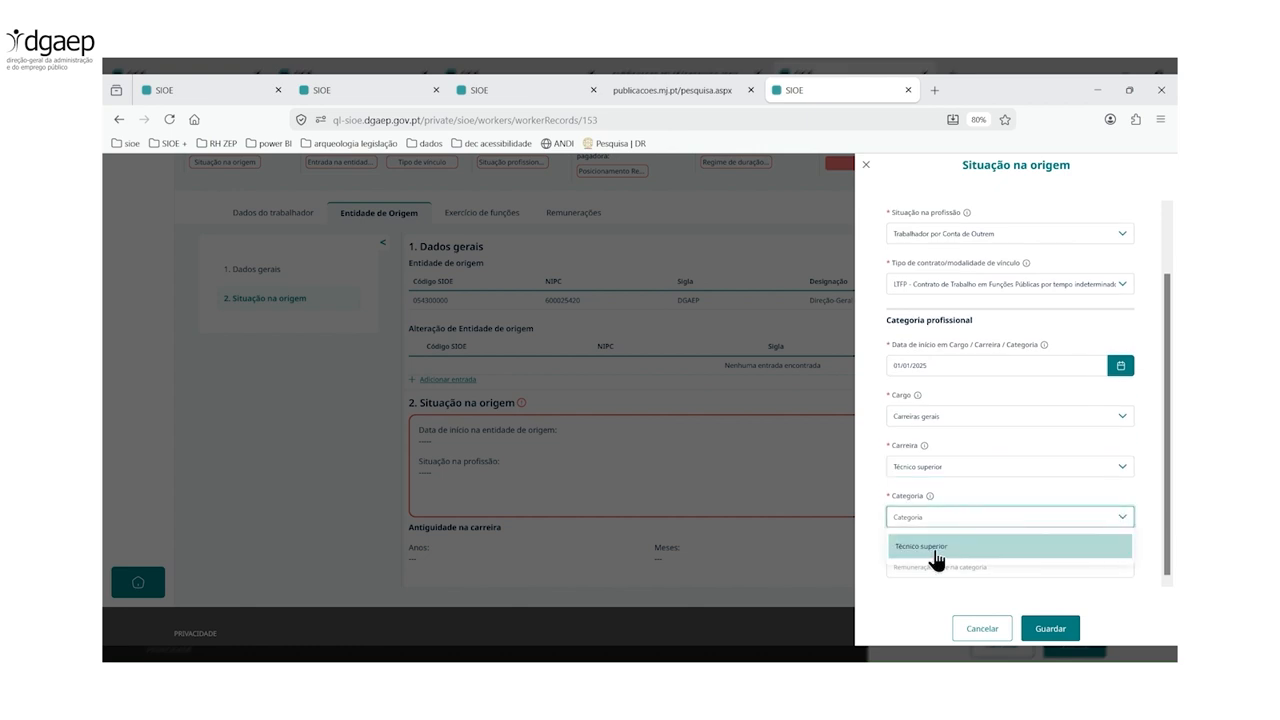
{"action": "left_click", "coordinate": [936, 552]}
{"action": "left_click", "coordinate": [906, 567]}
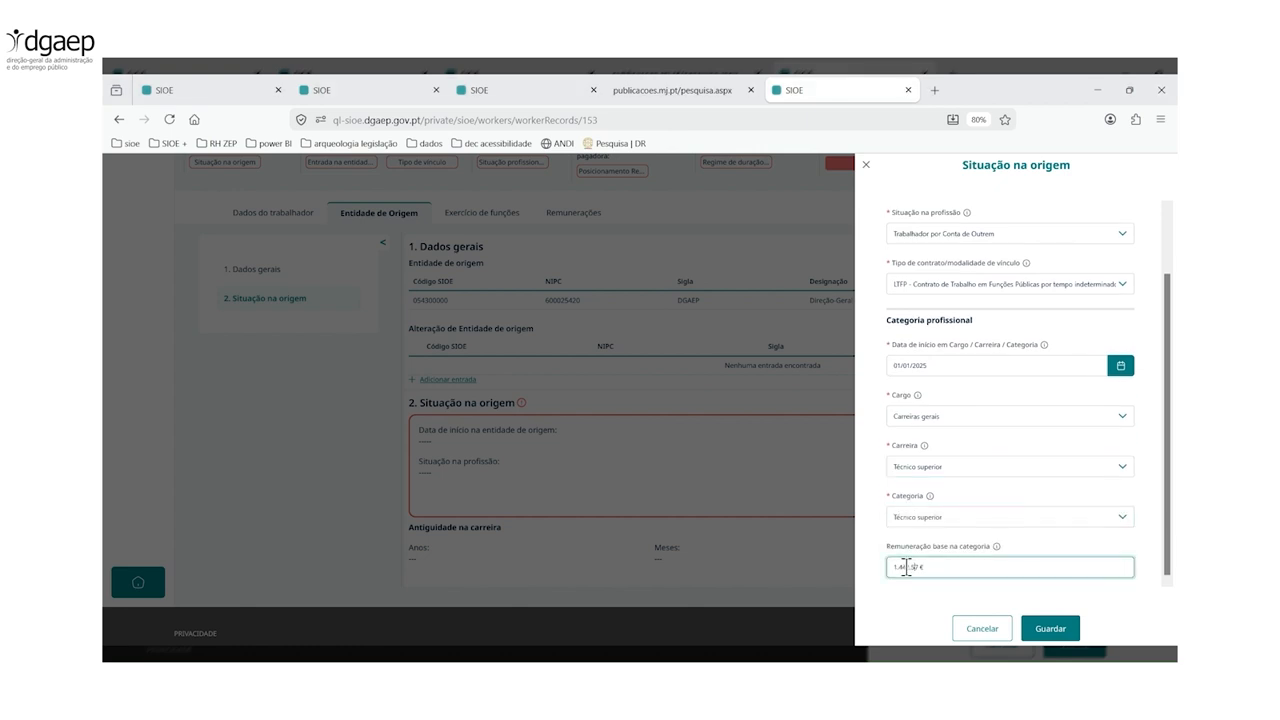
{"action": "left_click", "coordinate": [1050, 629]}
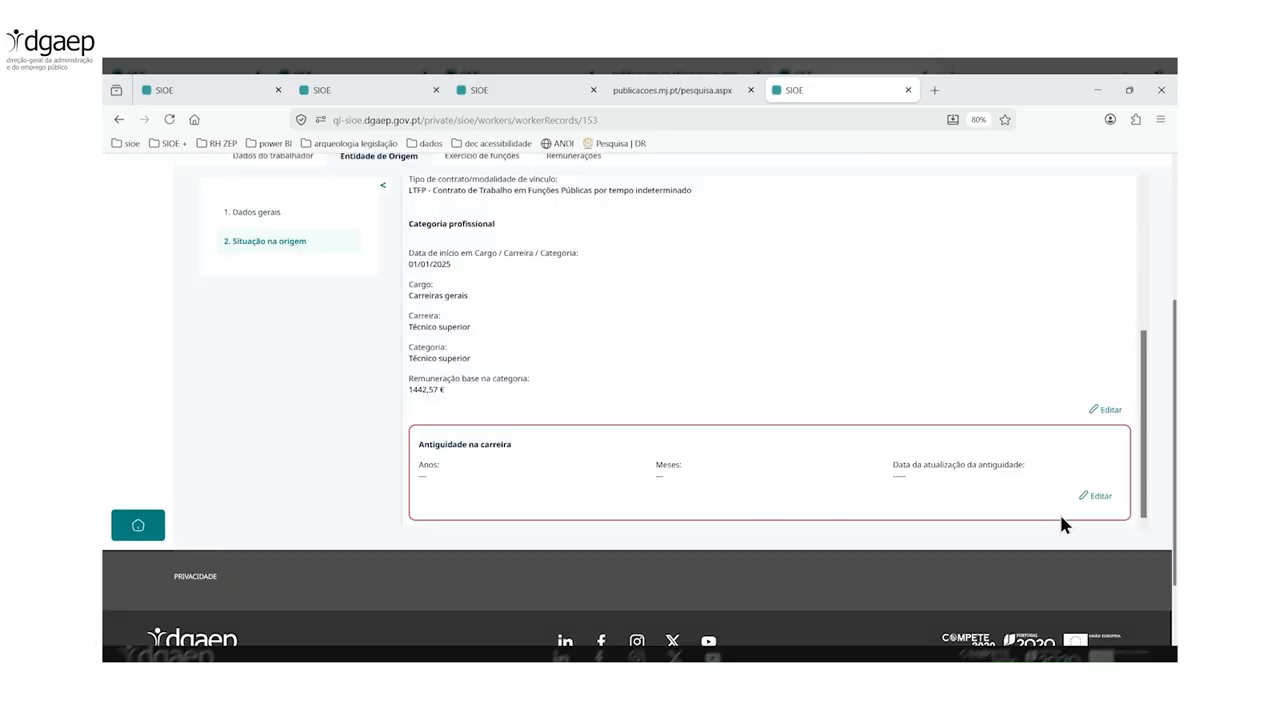
Step: Set the Antiguidade na carreira to 0 Anos and 1 Meses and save it
{"action": "left_click", "coordinate": [1100, 495]}
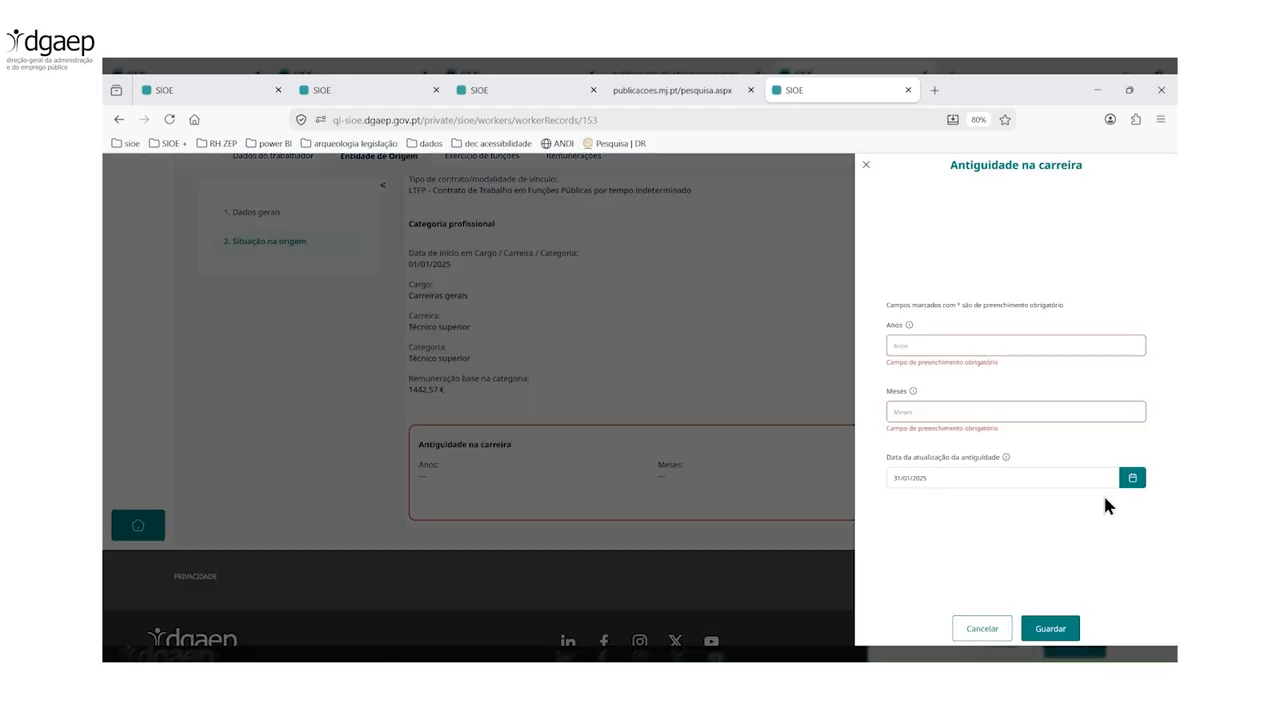
{"action": "left_click", "coordinate": [960, 341]}
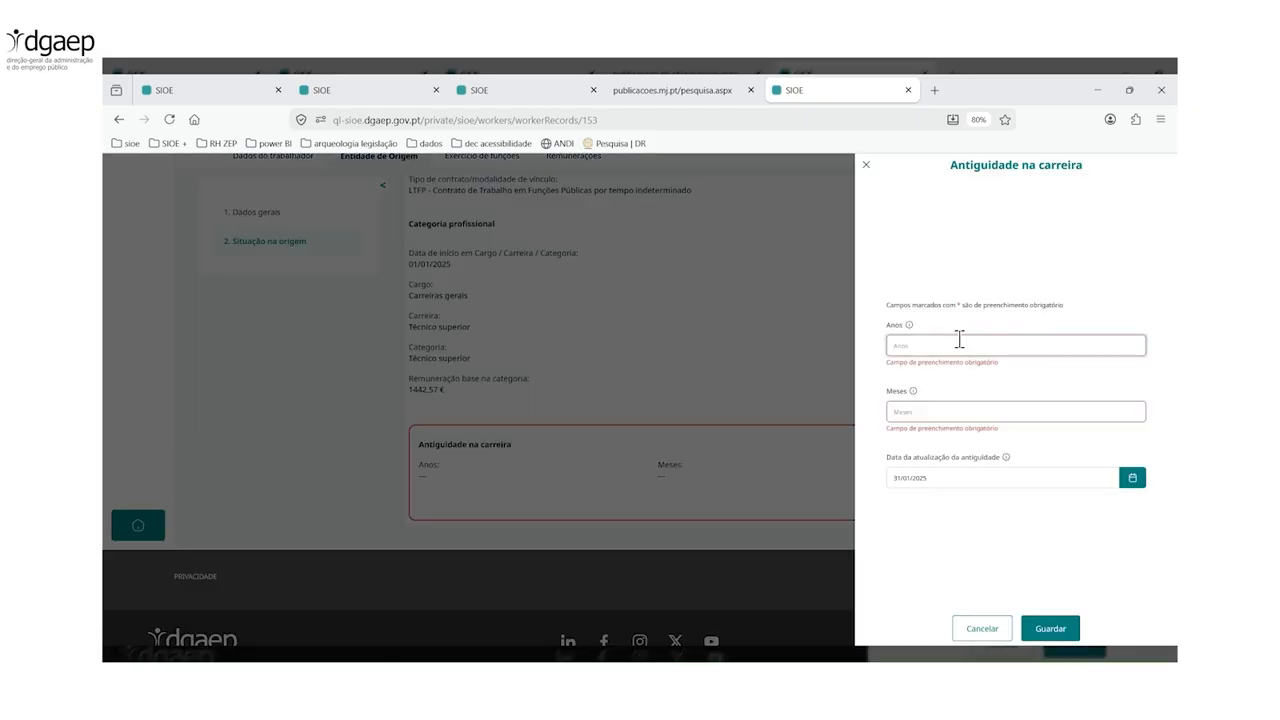
{"action": "left_click", "coordinate": [936, 408]}
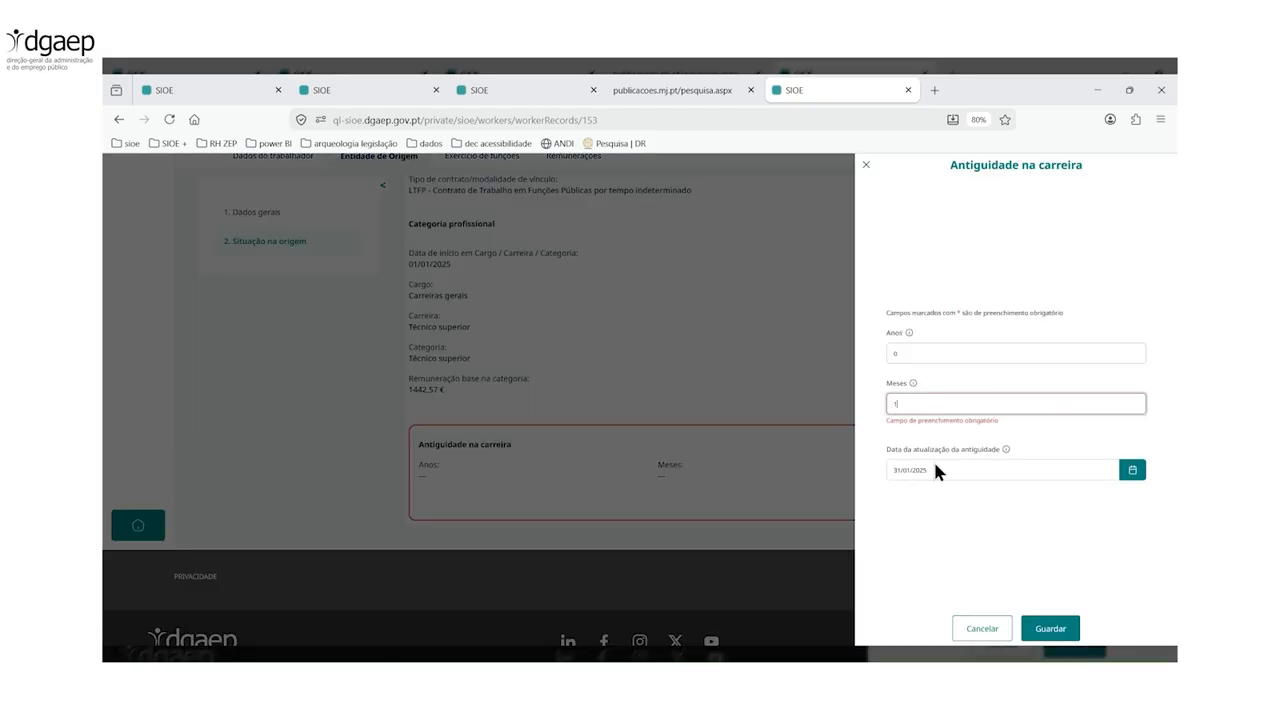
{"action": "left_click", "coordinate": [929, 539]}
{"action": "left_click", "coordinate": [1066, 637]}
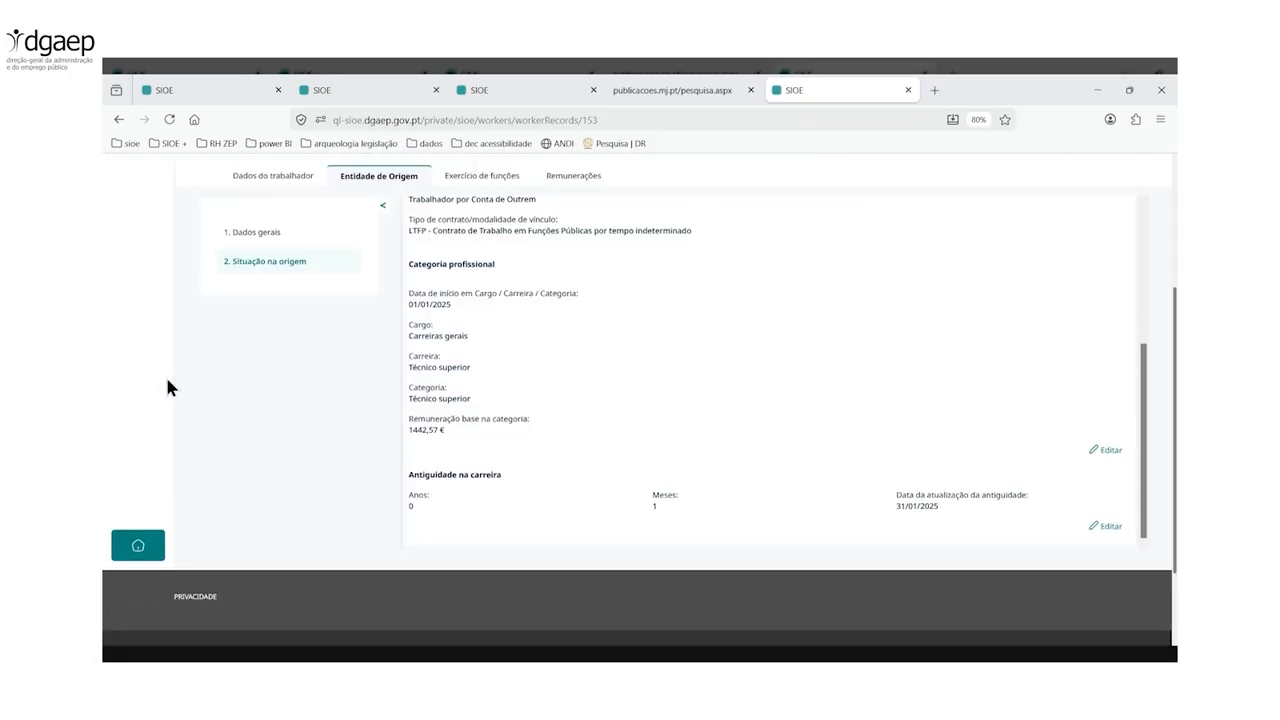
{"action": "scroll", "coordinate": [165, 374], "scroll_direction": "up", "scroll_amount": 2}
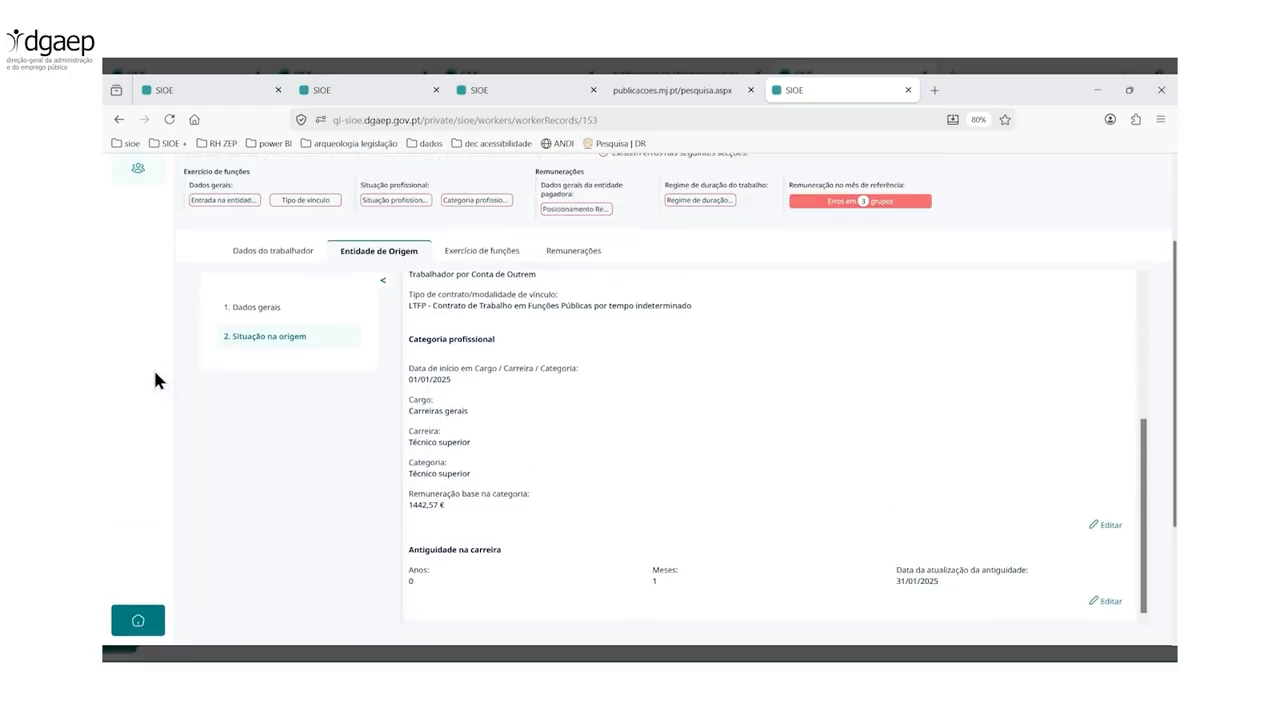
Step: Set the Data of Entrada na entidade de exercício de funções to 01/01/2025 in the Exercício de funções section
{"action": "left_click", "coordinate": [500, 279]}
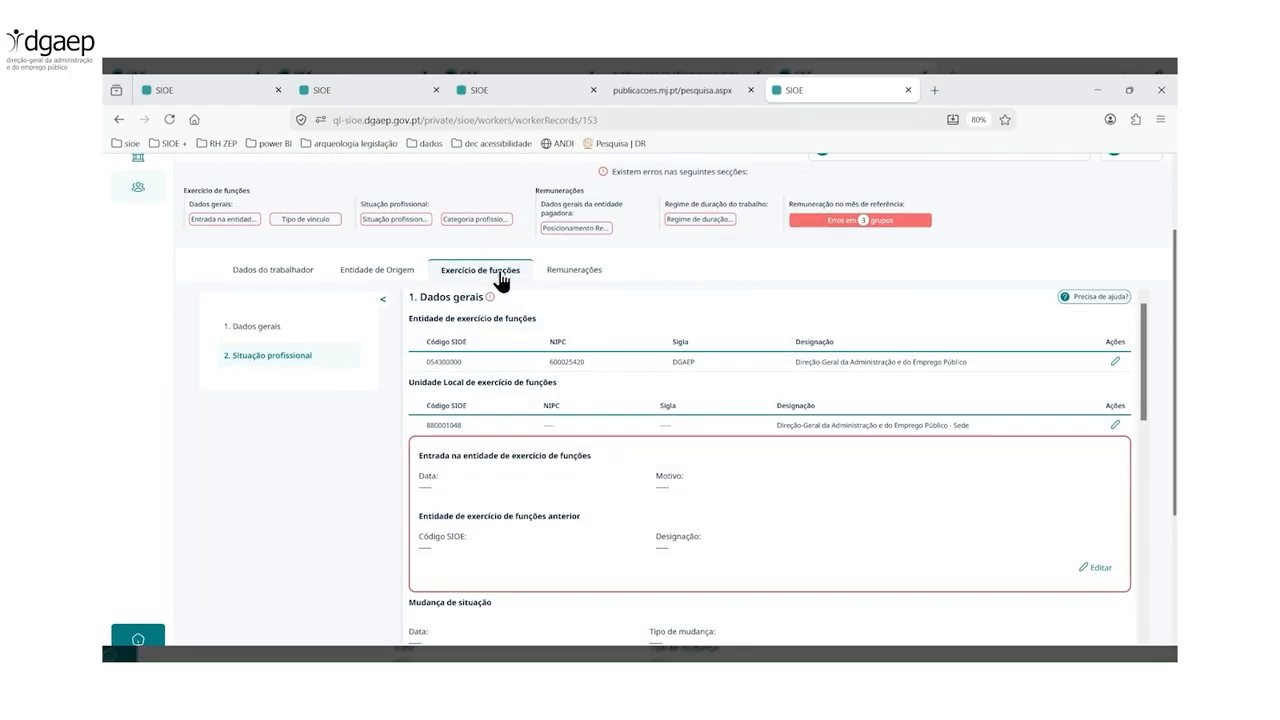
{"action": "scroll", "coordinate": [1045, 390], "scroll_direction": "down", "scroll_amount": 1}
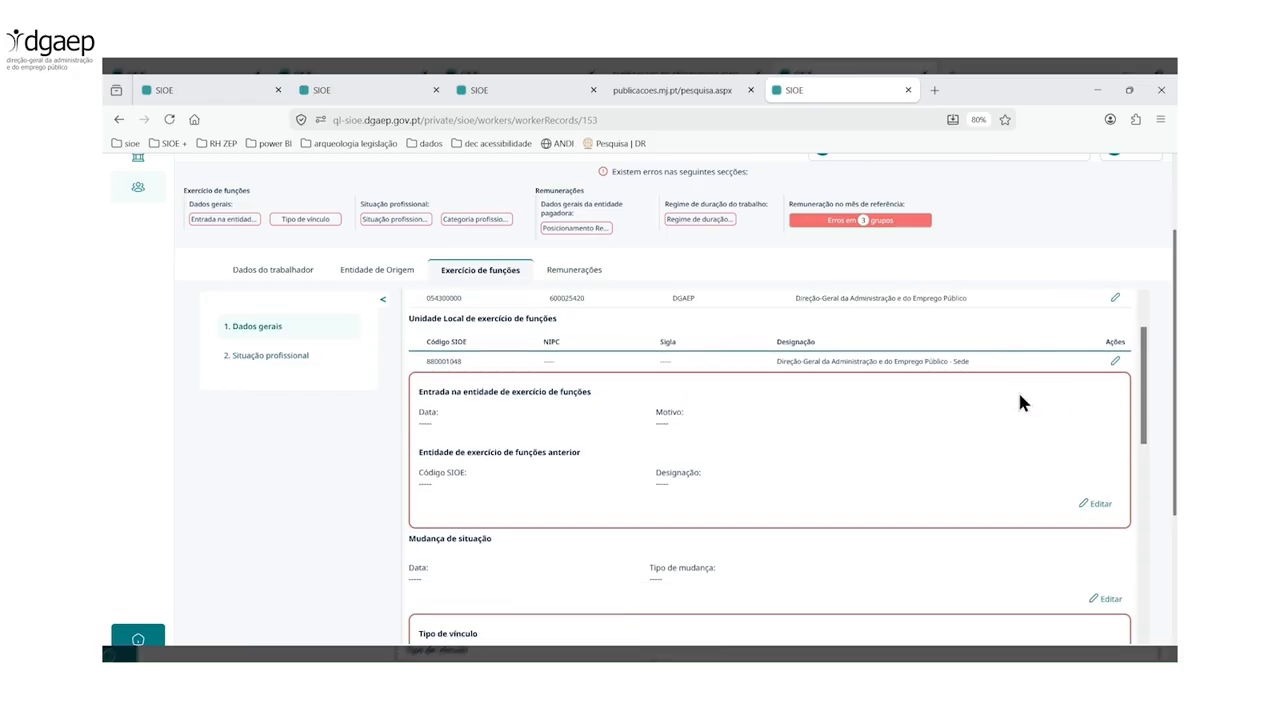
{"action": "left_click", "coordinate": [1106, 505]}
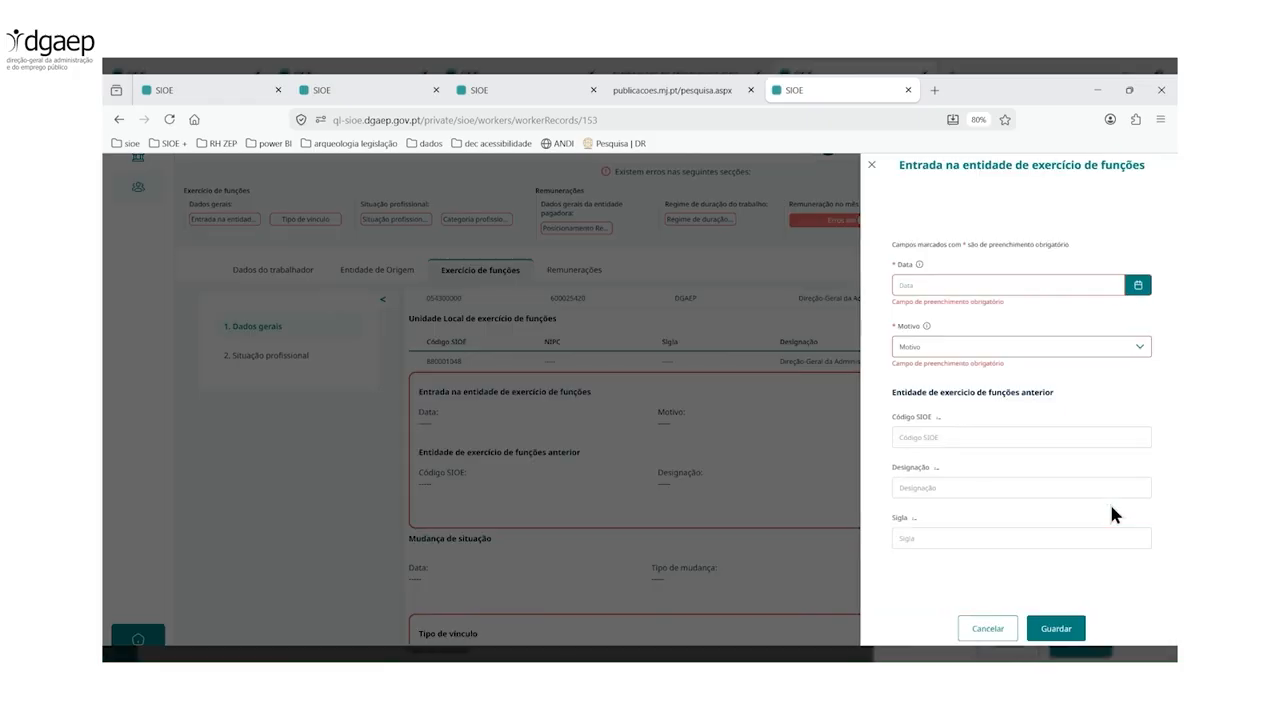
{"action": "left_click", "coordinate": [1132, 288]}
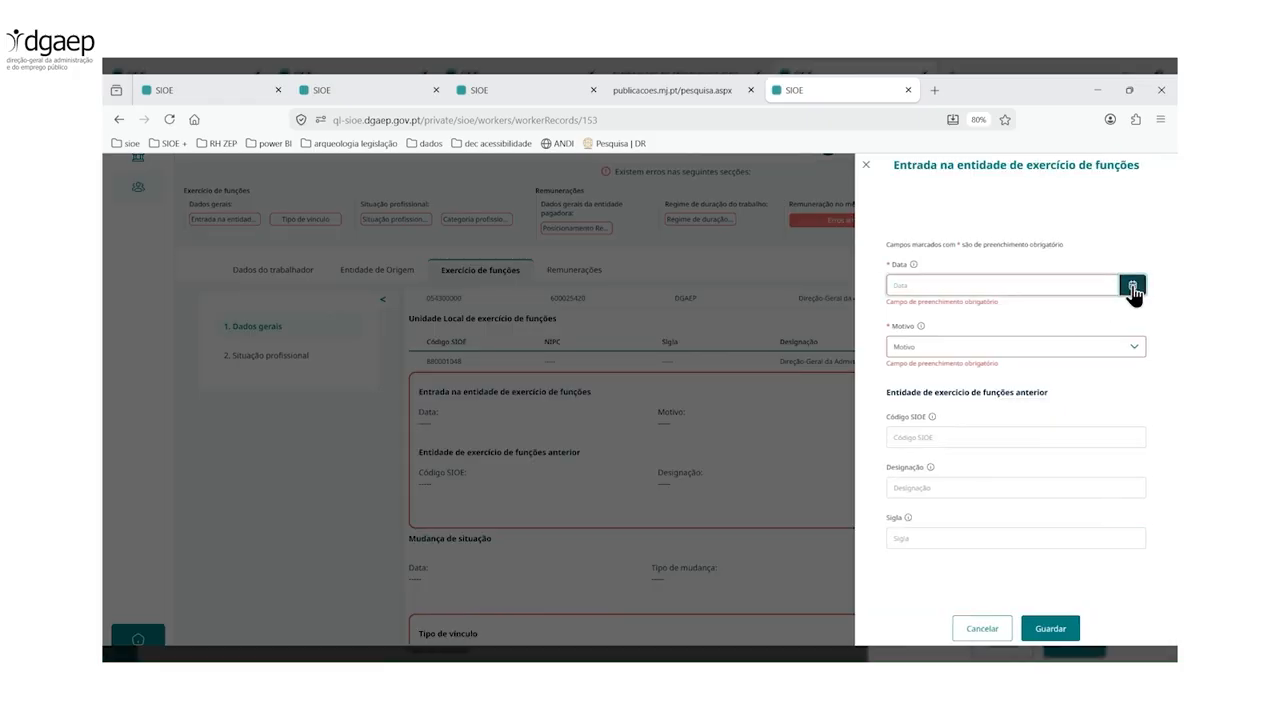
{"action": "left_click", "coordinate": [1036, 330]}
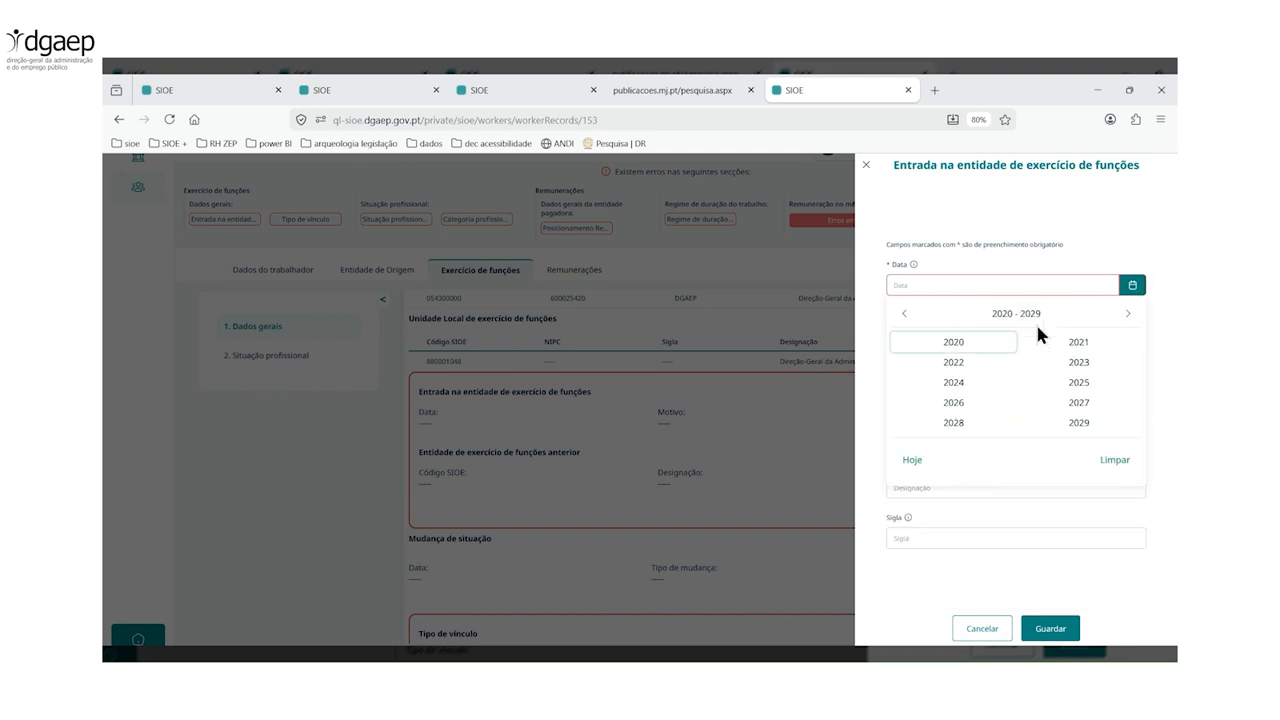
{"action": "left_click", "coordinate": [1010, 396]}
{"action": "left_click", "coordinate": [925, 355]}
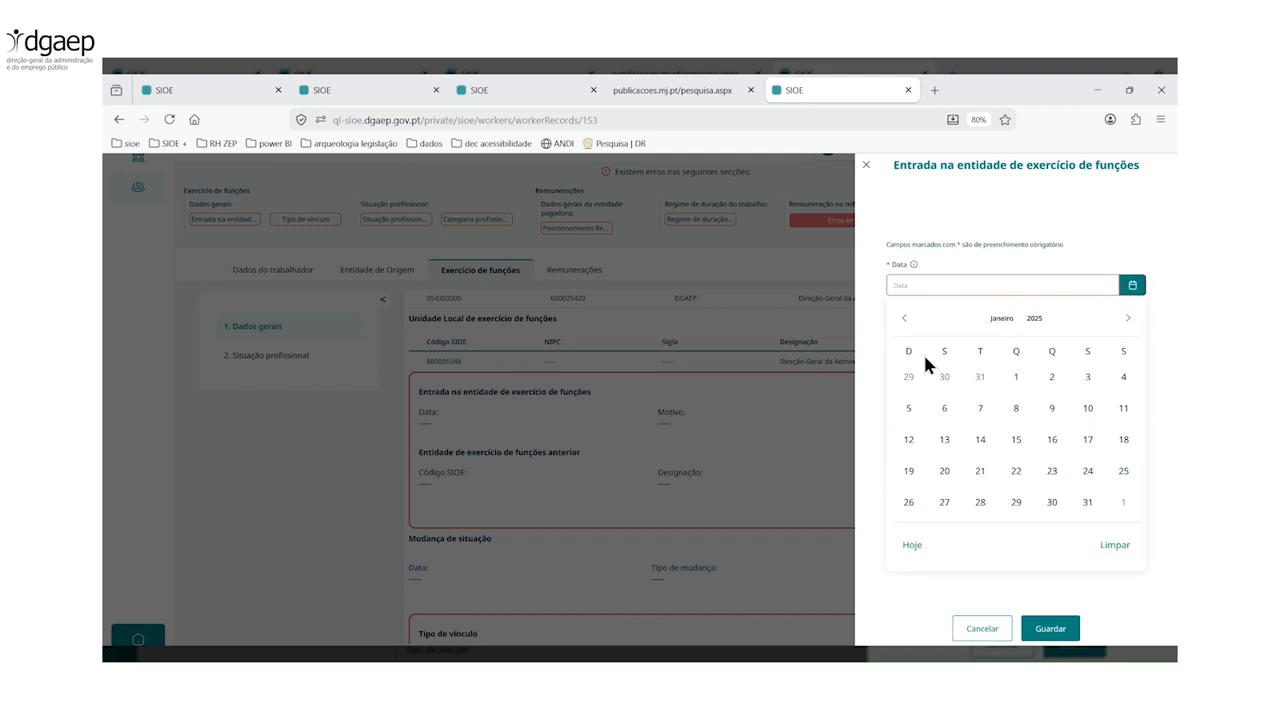
{"action": "left_click", "coordinate": [1012, 384]}
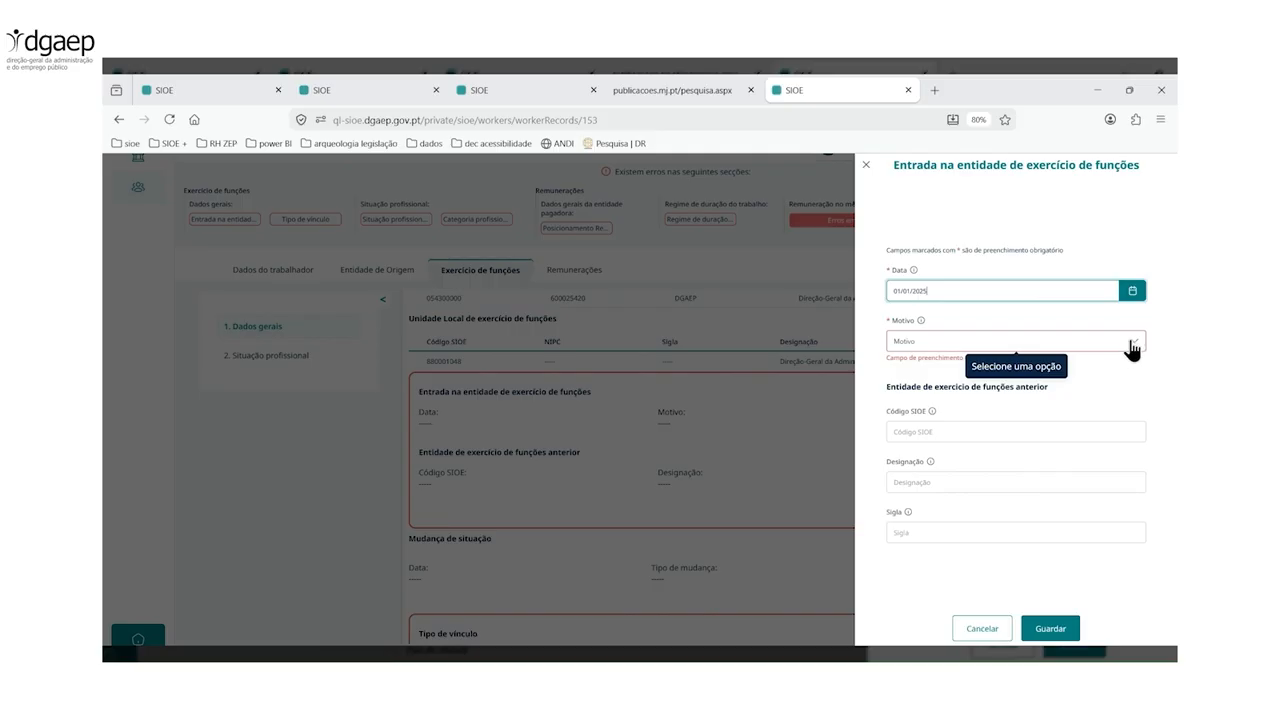
Step: Set the entry Motivo to LTFP - Início de CTFP ou nomeação (recrutamento externo) and save the entry data
{"action": "left_click", "coordinate": [1133, 345]}
{"action": "scroll", "coordinate": [1068, 457], "scroll_direction": "down", "scroll_amount": 2}
{"action": "left_click", "coordinate": [1073, 442]}
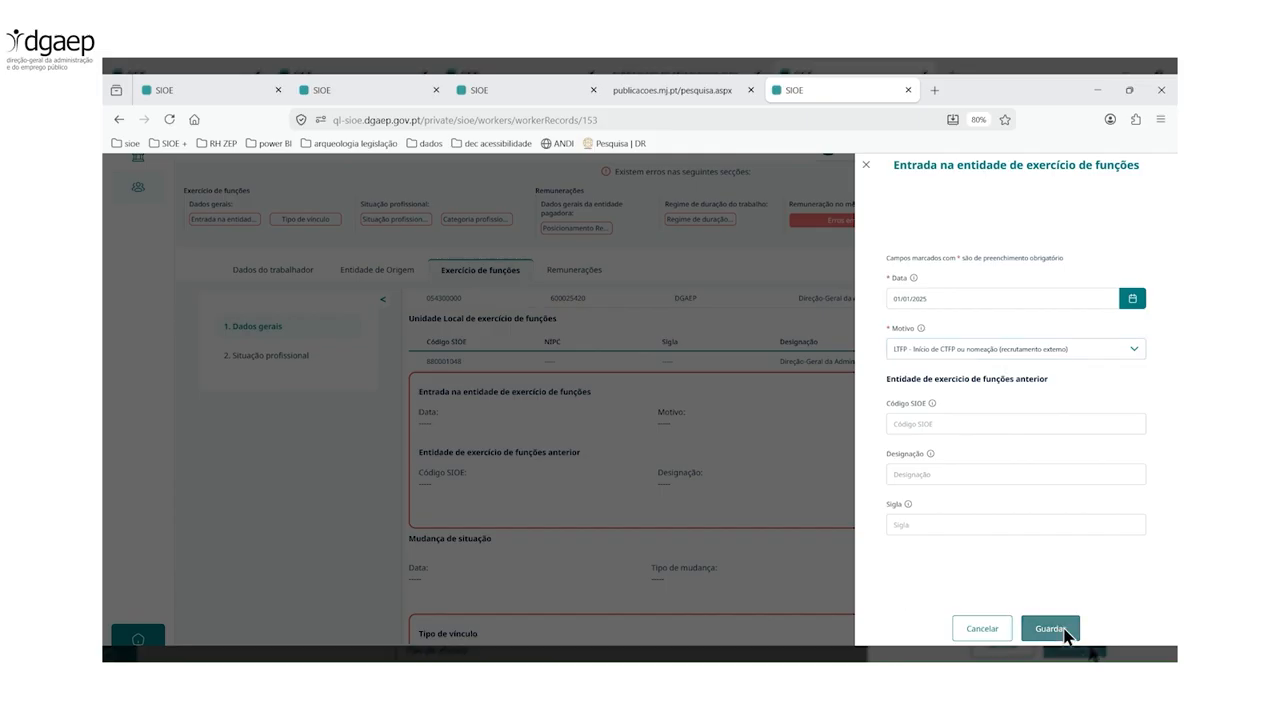
{"action": "left_click", "coordinate": [1062, 632]}
Step: Set the Data início of the Tipo de vínculo to 01/01/2025
{"action": "scroll", "coordinate": [516, 476], "scroll_direction": "down", "scroll_amount": 2}
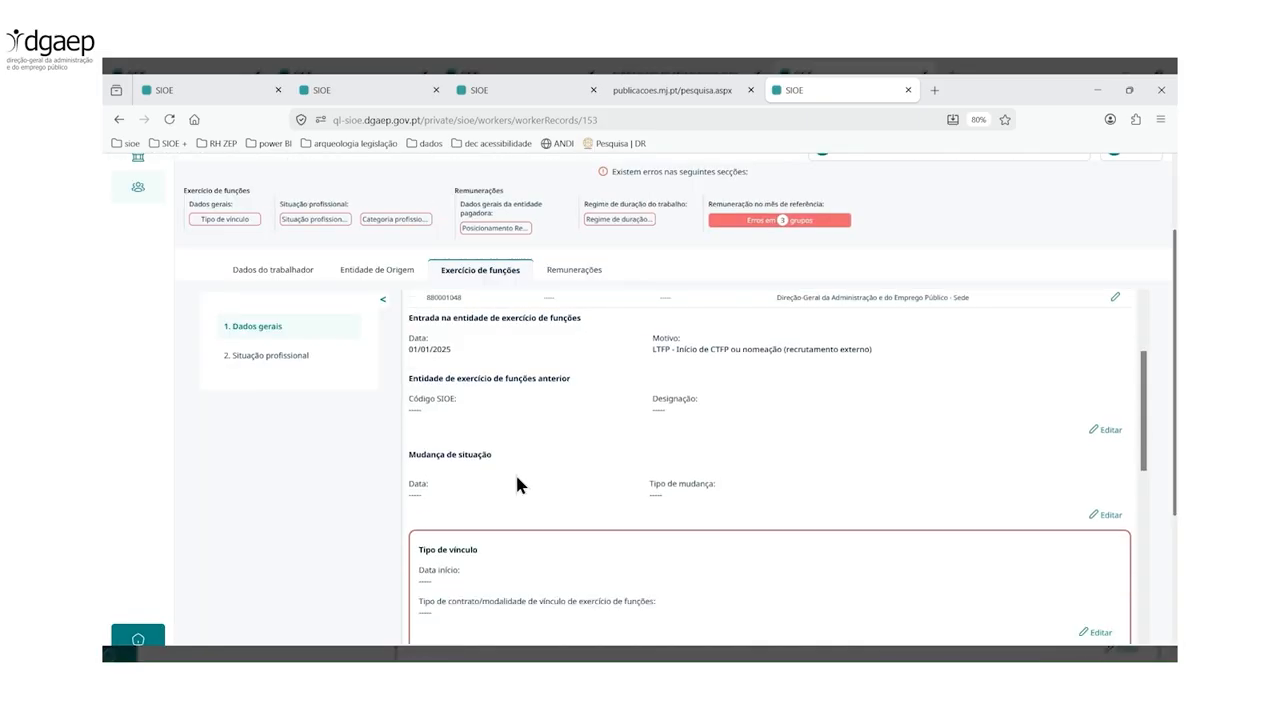
{"action": "scroll", "coordinate": [516, 486], "scroll_direction": "down", "scroll_amount": 2}
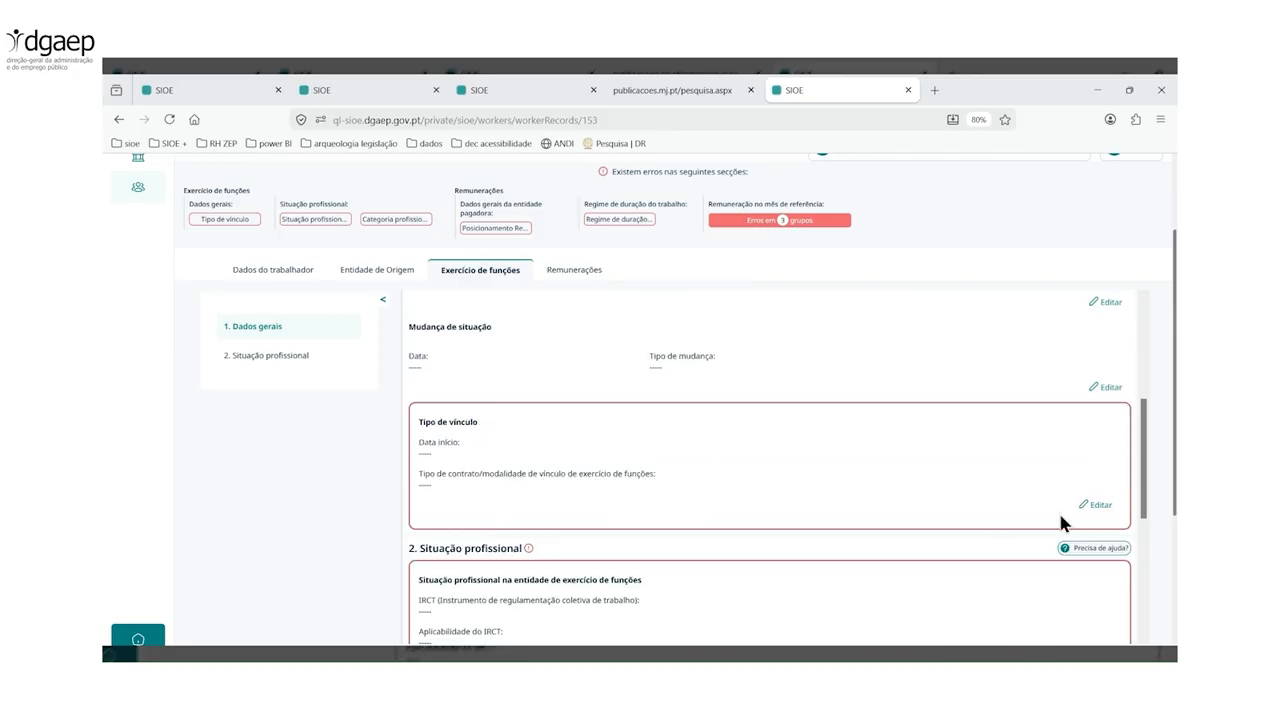
{"action": "left_click", "coordinate": [1102, 507]}
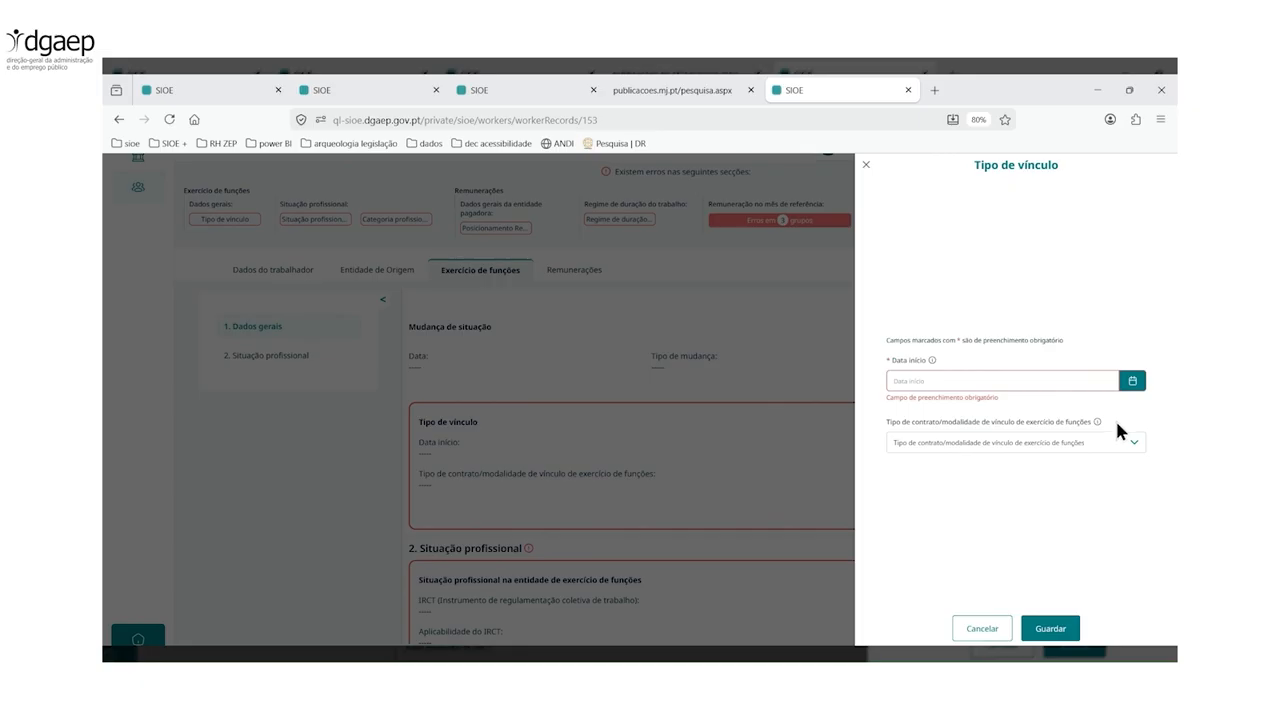
{"action": "left_click", "coordinate": [1132, 383]}
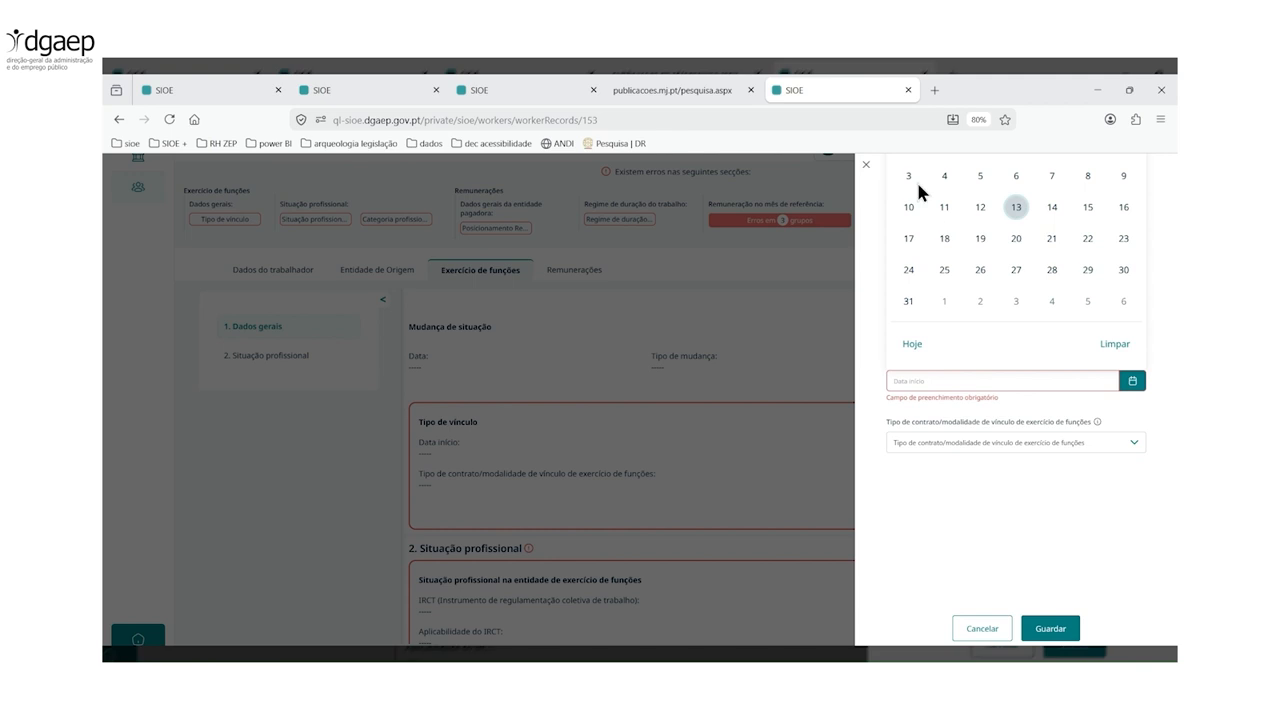
{"action": "left_click", "coordinate": [1132, 381]}
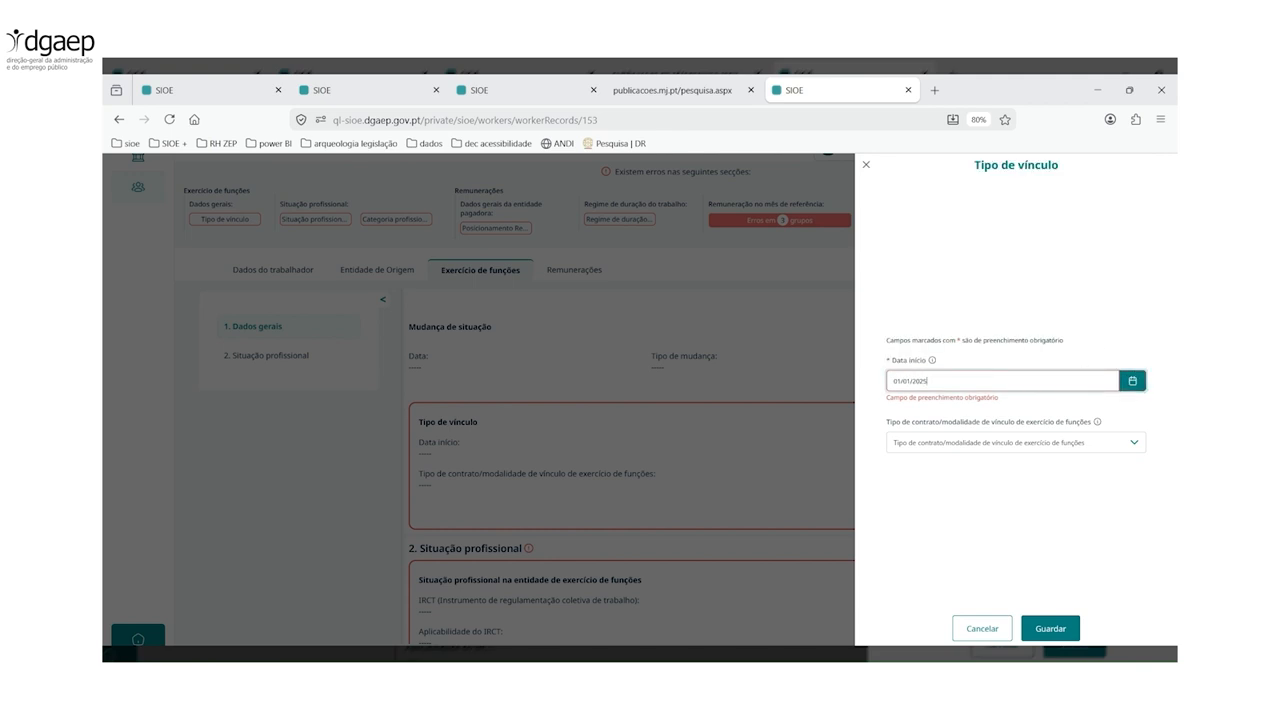
Step: Set the contract type to LTFP - Contrato de Trabalho em Funções Públicas por tempo indeterminado and save the Tipo de vínculo
{"action": "left_click", "coordinate": [1133, 442]}
{"action": "scroll", "coordinate": [1078, 522], "scroll_direction": "down", "scroll_amount": 4}
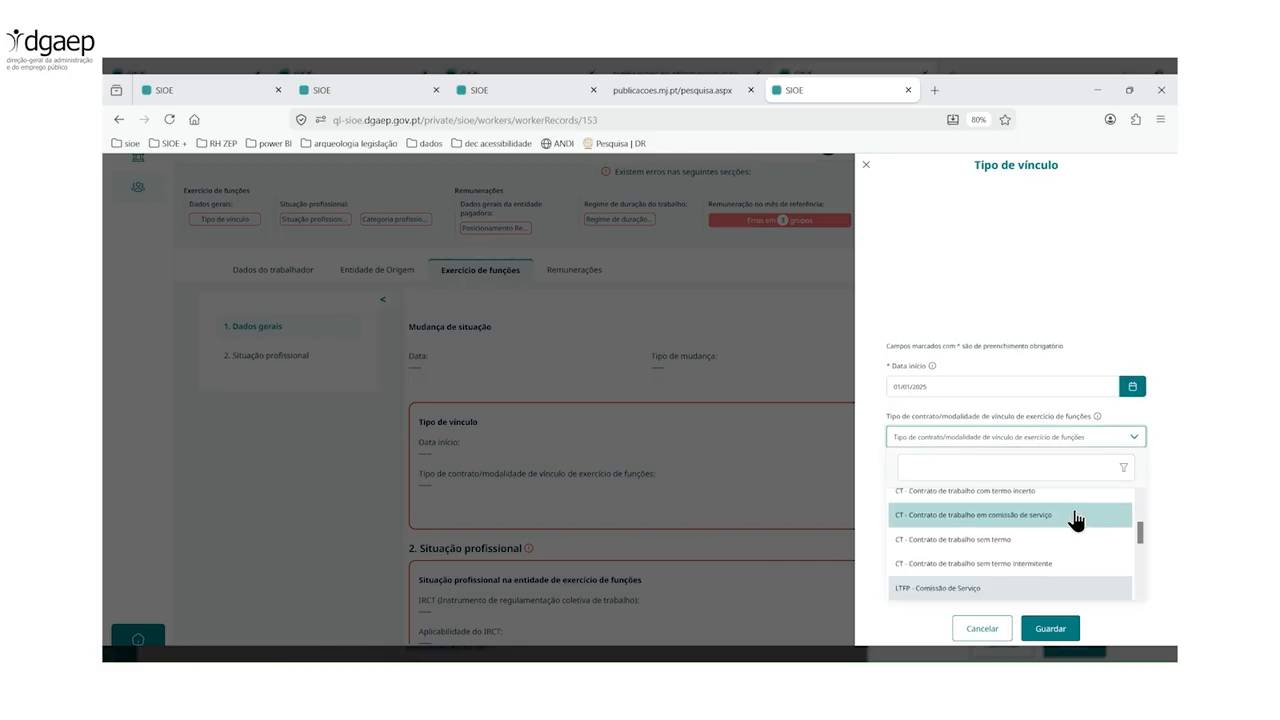
{"action": "scroll", "coordinate": [1077, 520], "scroll_direction": "down", "scroll_amount": 2}
{"action": "scroll", "coordinate": [1090, 555], "scroll_direction": "down", "scroll_amount": 1}
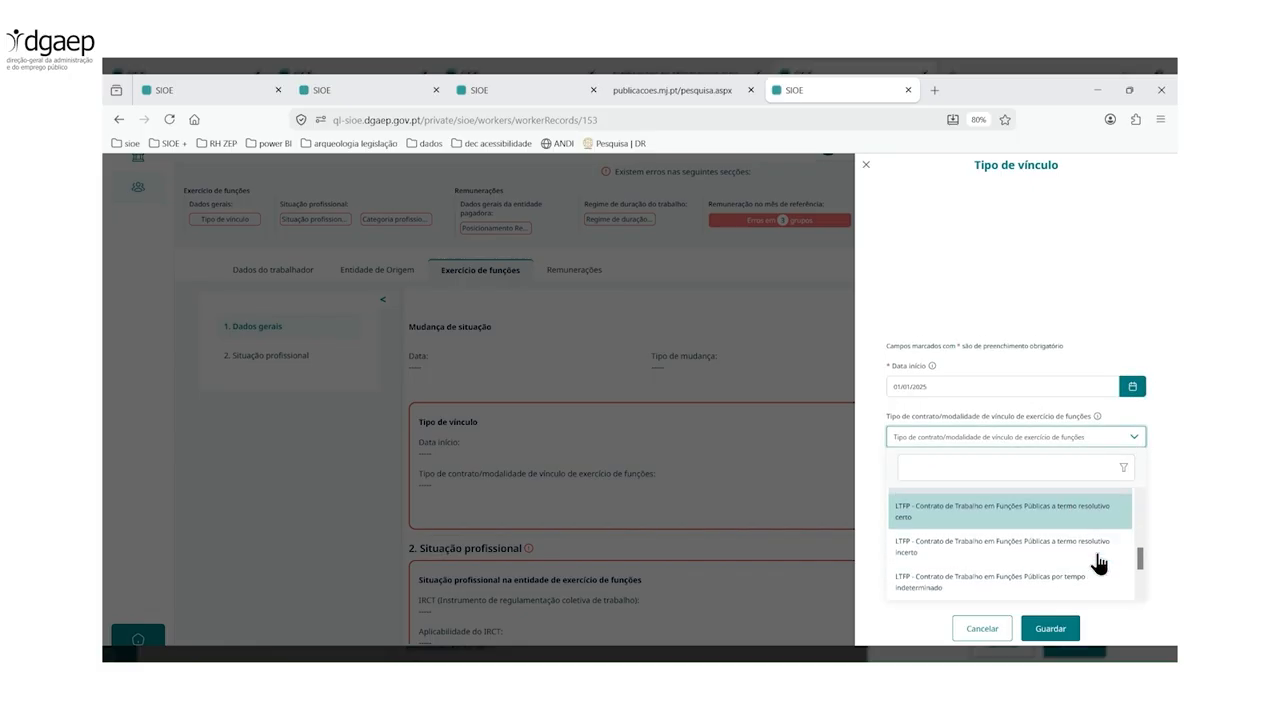
{"action": "left_click", "coordinate": [945, 548]}
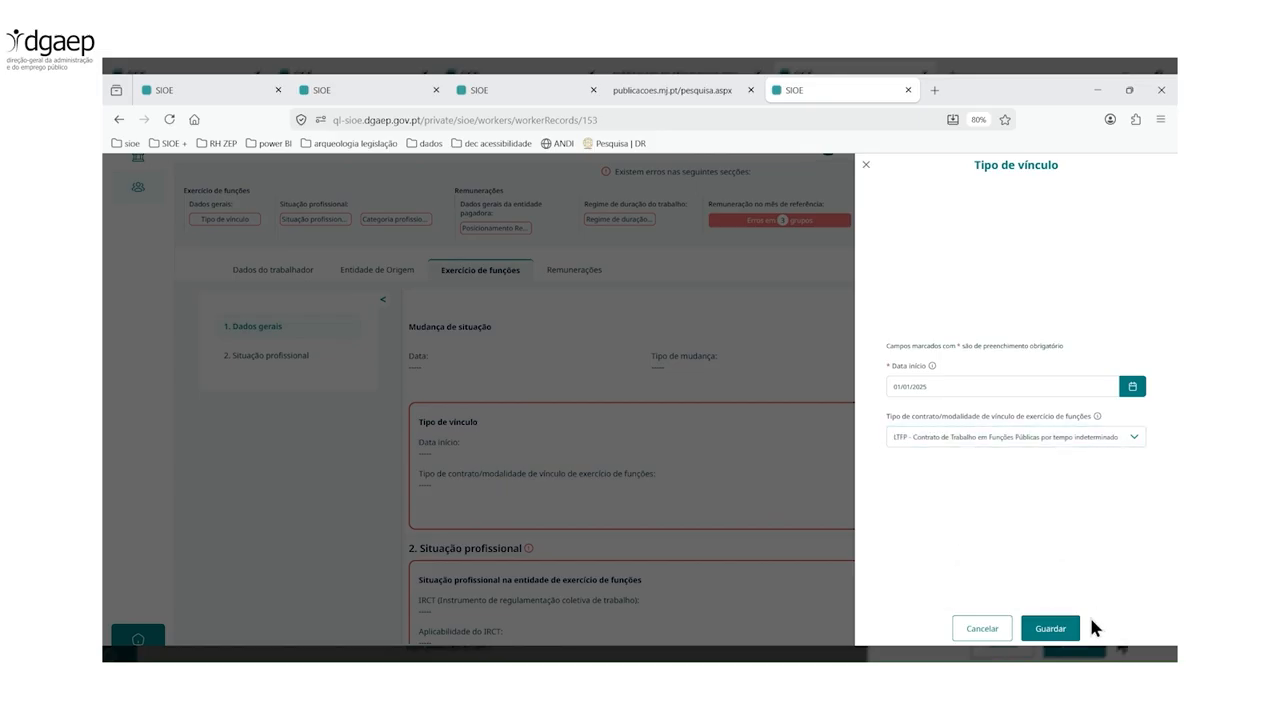
{"action": "left_click", "coordinate": [1041, 631]}
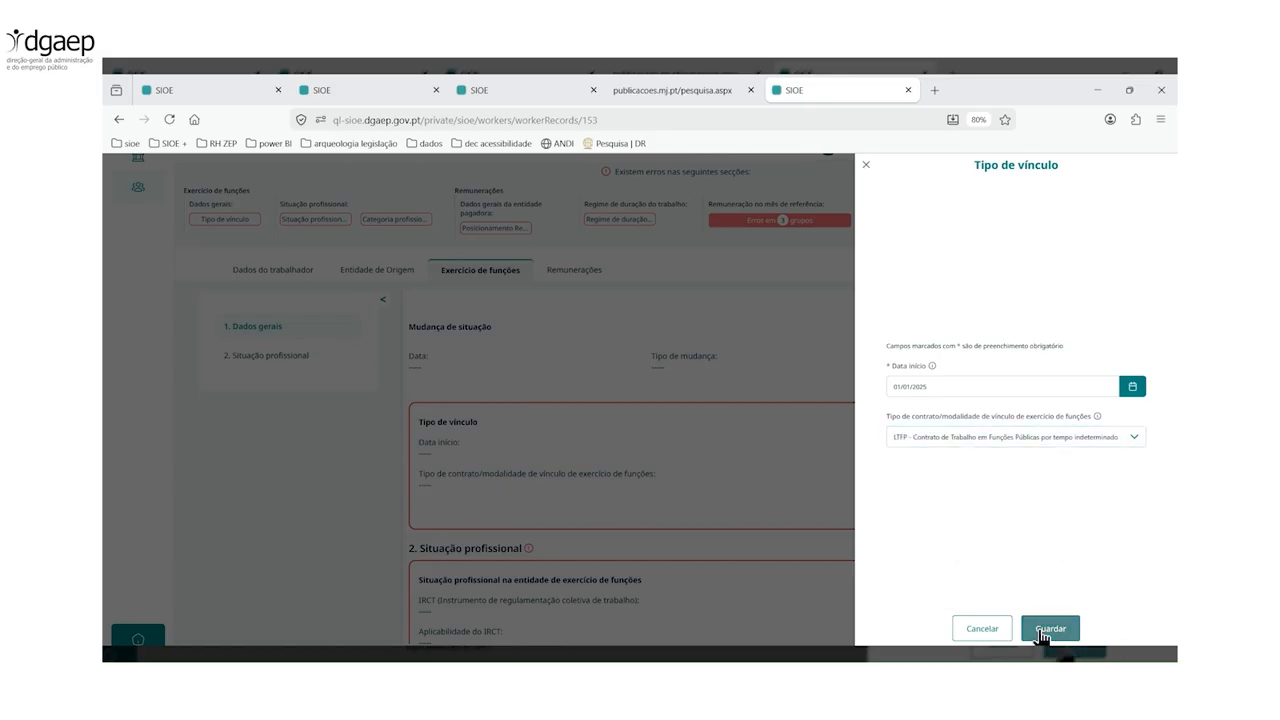
Step: Set the IRCT under Situação profissional na entidade de exercício de funções to LTFP - ACT Acordo Coletivo de Empregador Público
{"action": "scroll", "coordinate": [708, 482], "scroll_direction": "down", "scroll_amount": 2}
{"action": "scroll", "coordinate": [707, 479], "scroll_direction": "down", "scroll_amount": 1}
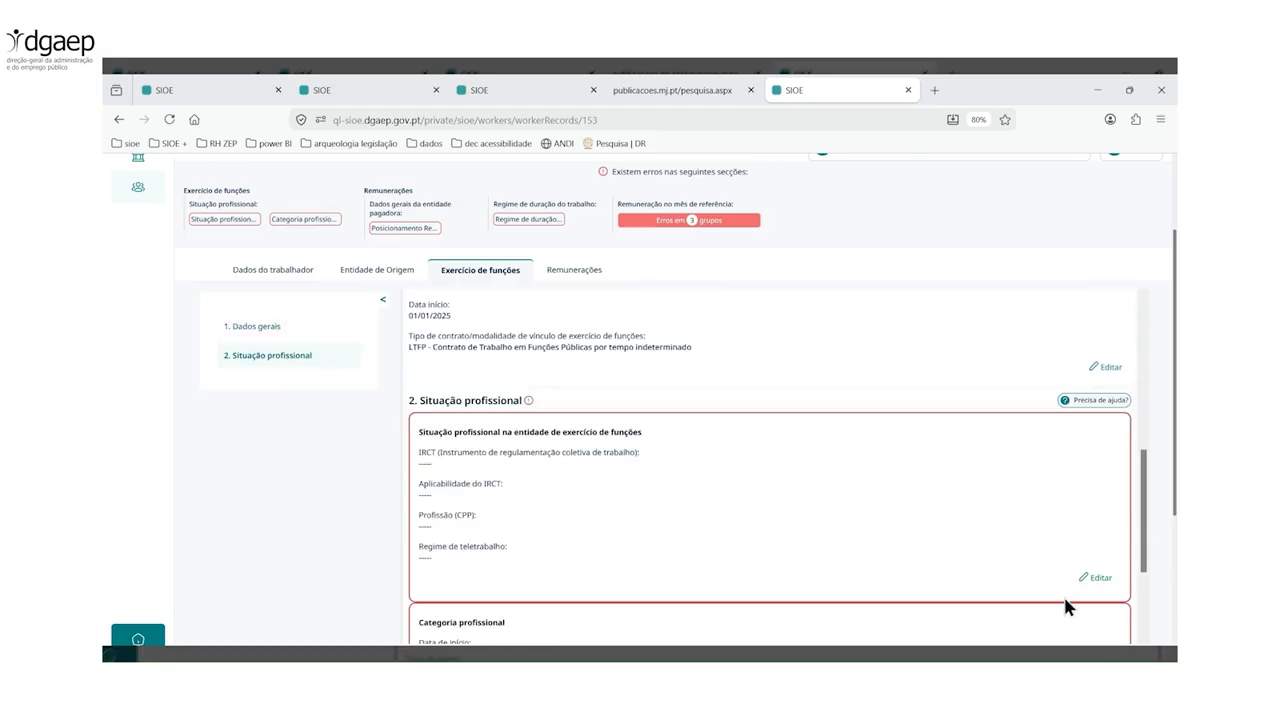
{"action": "left_click", "coordinate": [1099, 578]}
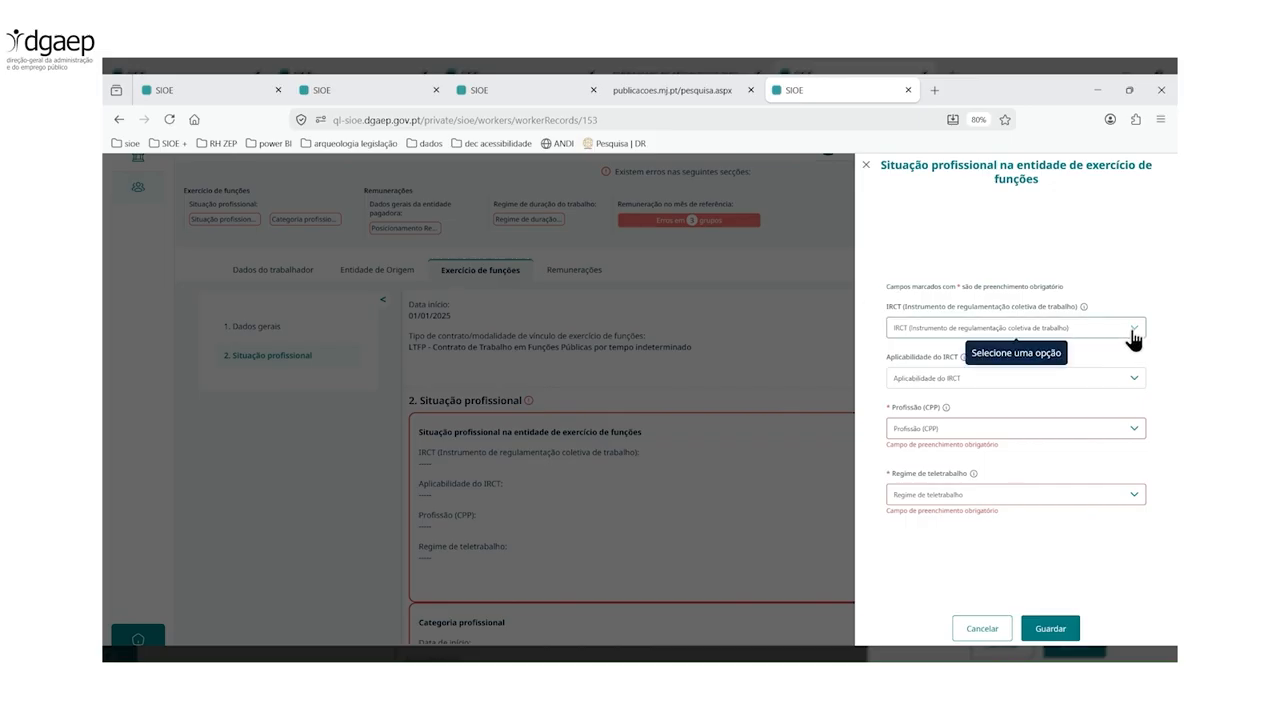
{"action": "left_click", "coordinate": [1134, 338]}
{"action": "scroll", "coordinate": [1042, 450], "scroll_direction": "down", "scroll_amount": 2}
{"action": "scroll", "coordinate": [1042, 450], "scroll_direction": "down", "scroll_amount": 4}
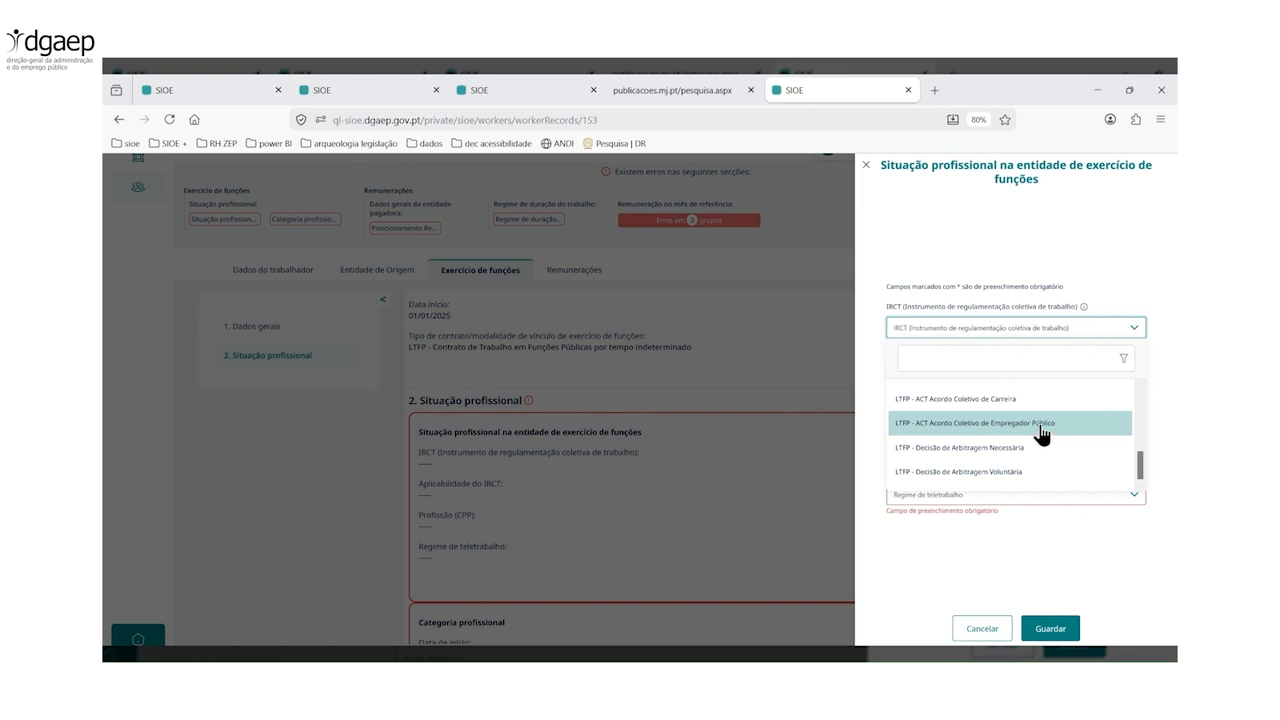
{"action": "left_click", "coordinate": [1042, 432]}
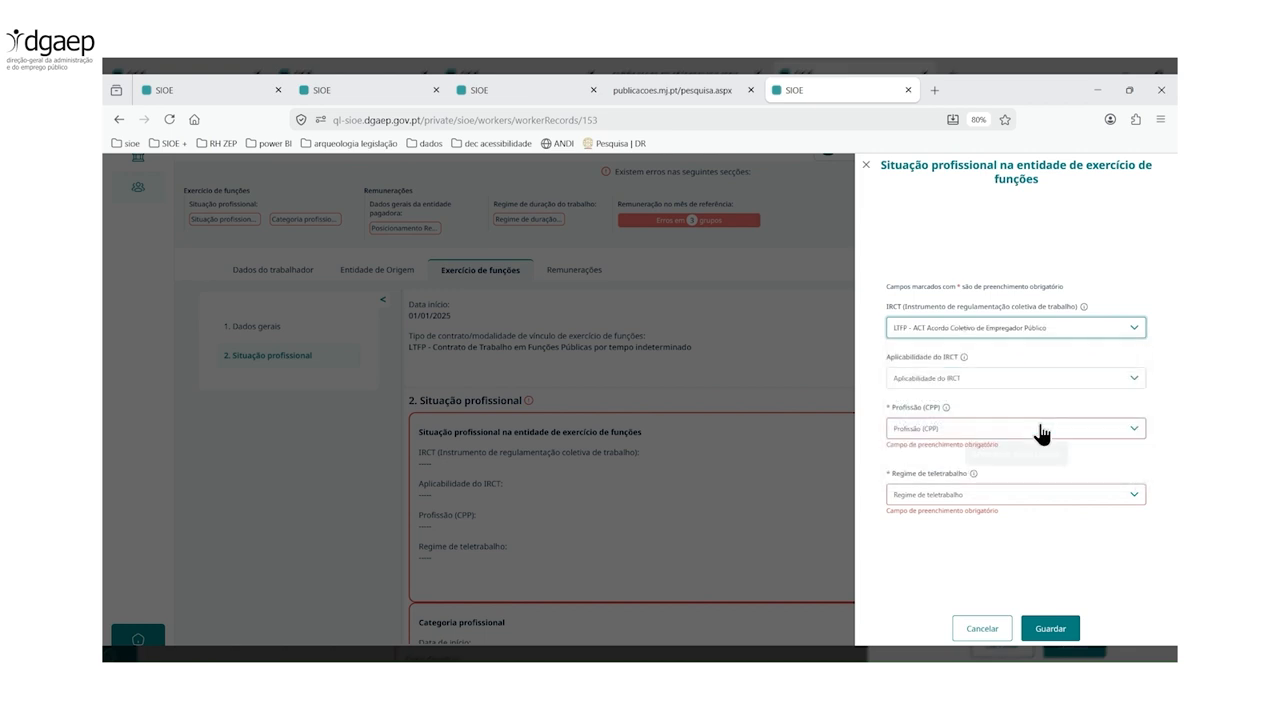
Step: Set Aplicabilidade do IRCT to LTFP - Não oposição expressa do trabalhador ou de associação sindical interessada e com legitimidade
{"action": "left_click", "coordinate": [1123, 380]}
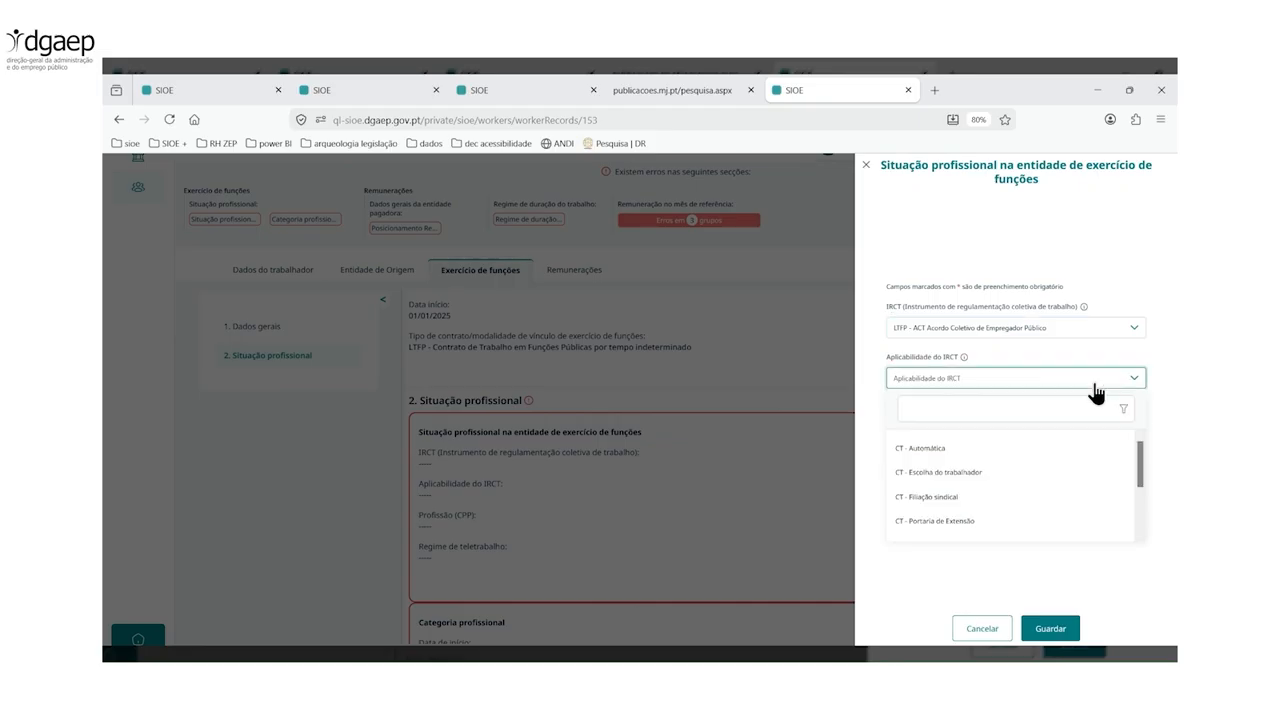
{"action": "scroll", "coordinate": [1052, 483], "scroll_direction": "down", "scroll_amount": 2}
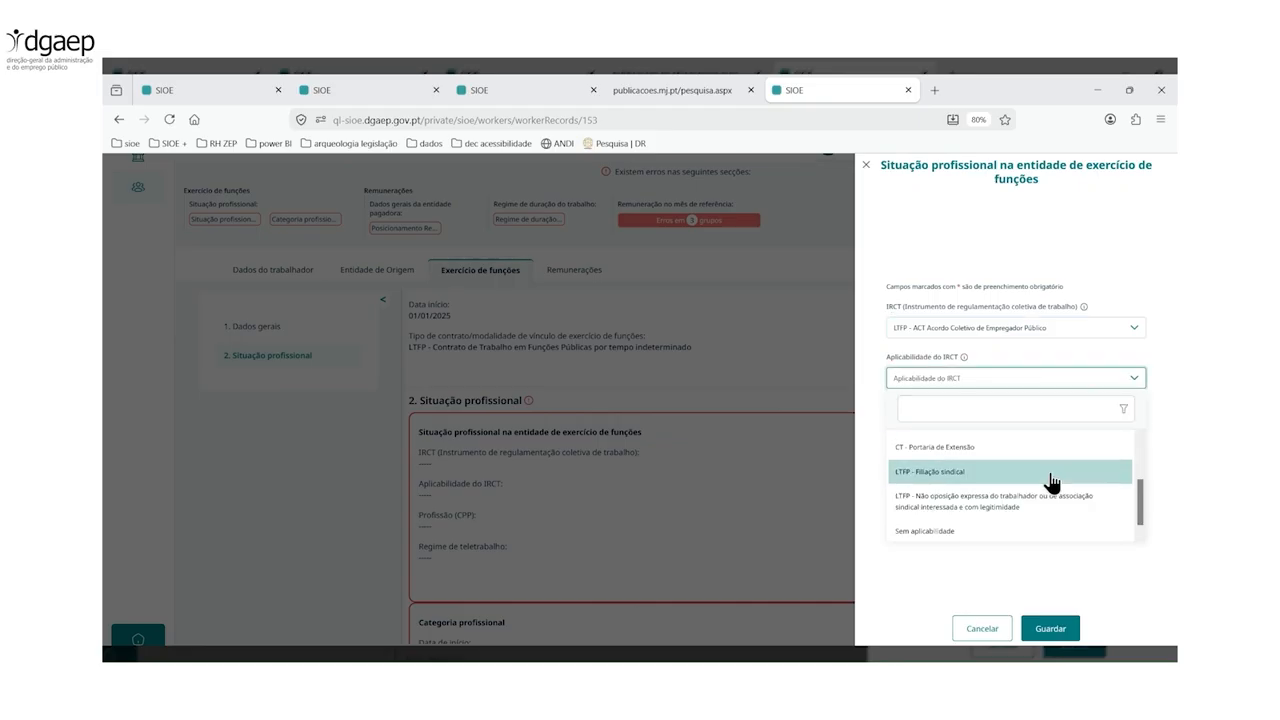
{"action": "scroll", "coordinate": [1052, 483], "scroll_direction": "down", "scroll_amount": 1}
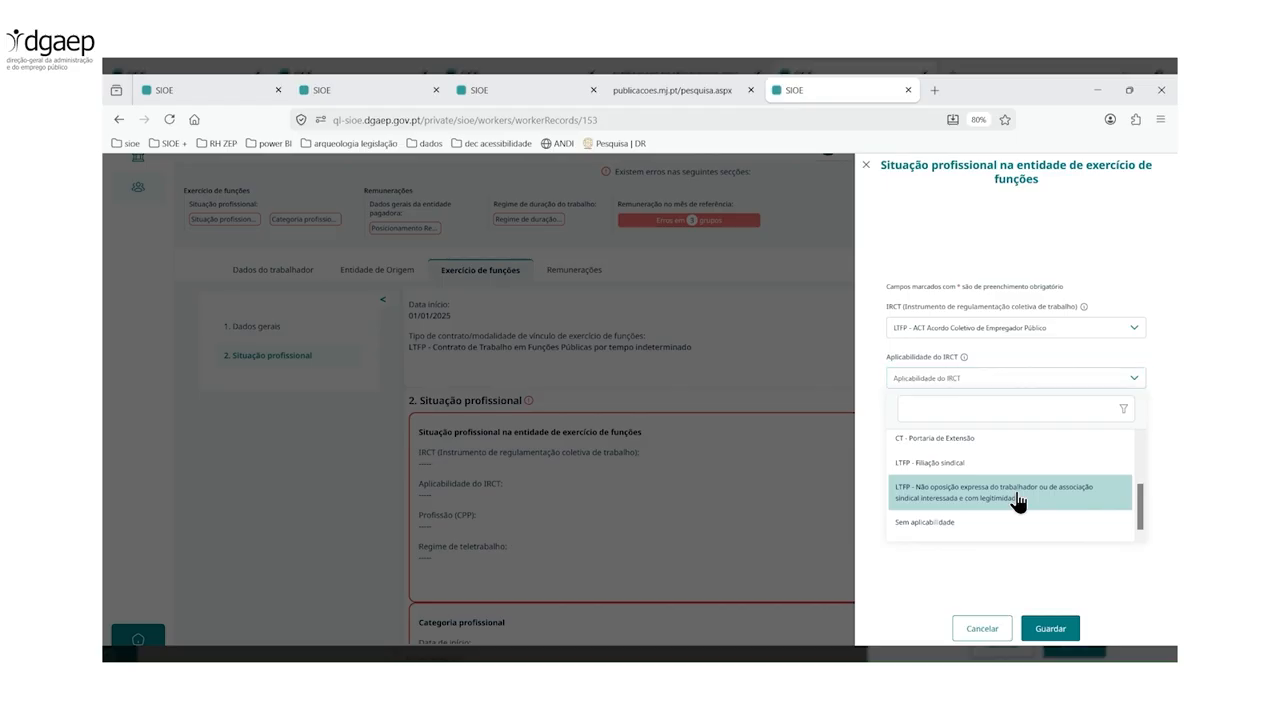
{"action": "left_click", "coordinate": [1019, 503]}
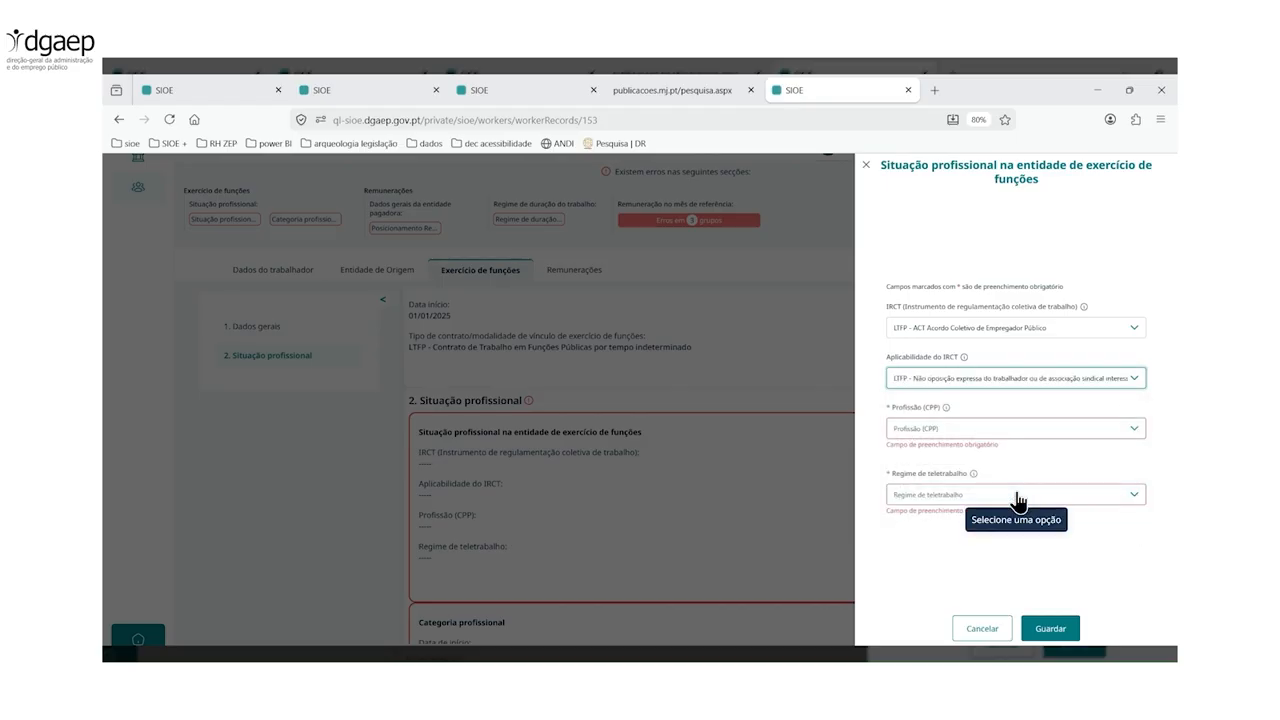
Step: Set Profissão (CPP) to Economista and Regime de teletrabalho to Sim, em alternância (à distância e presencial), and save the Situação profissional
{"action": "left_click", "coordinate": [1132, 431]}
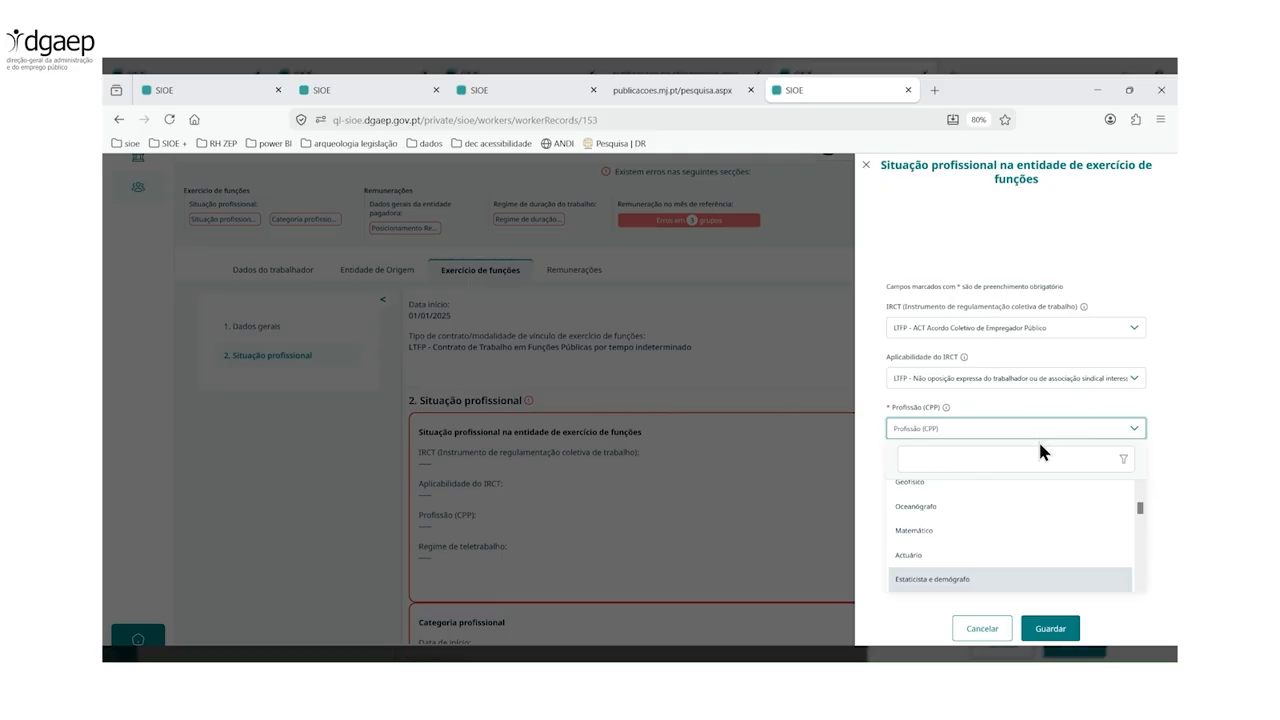
{"action": "scroll", "coordinate": [960, 560], "scroll_direction": "down", "scroll_amount": 5}
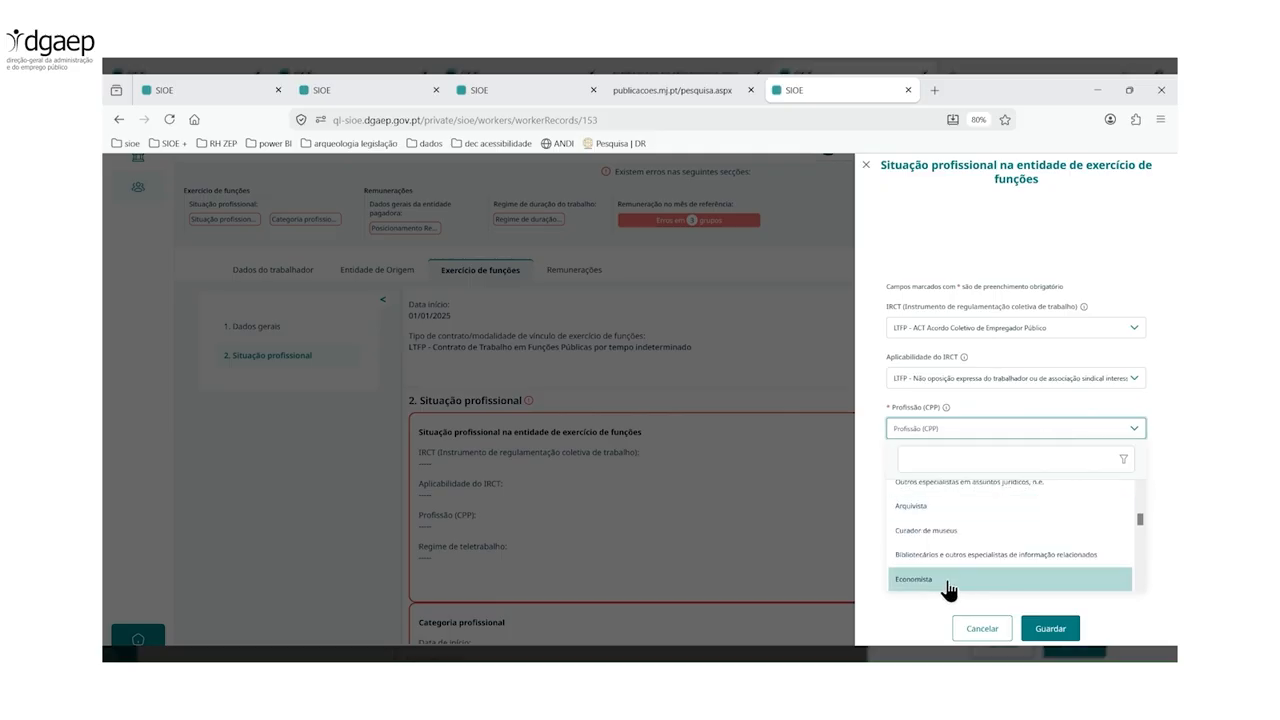
{"action": "left_click", "coordinate": [947, 584]}
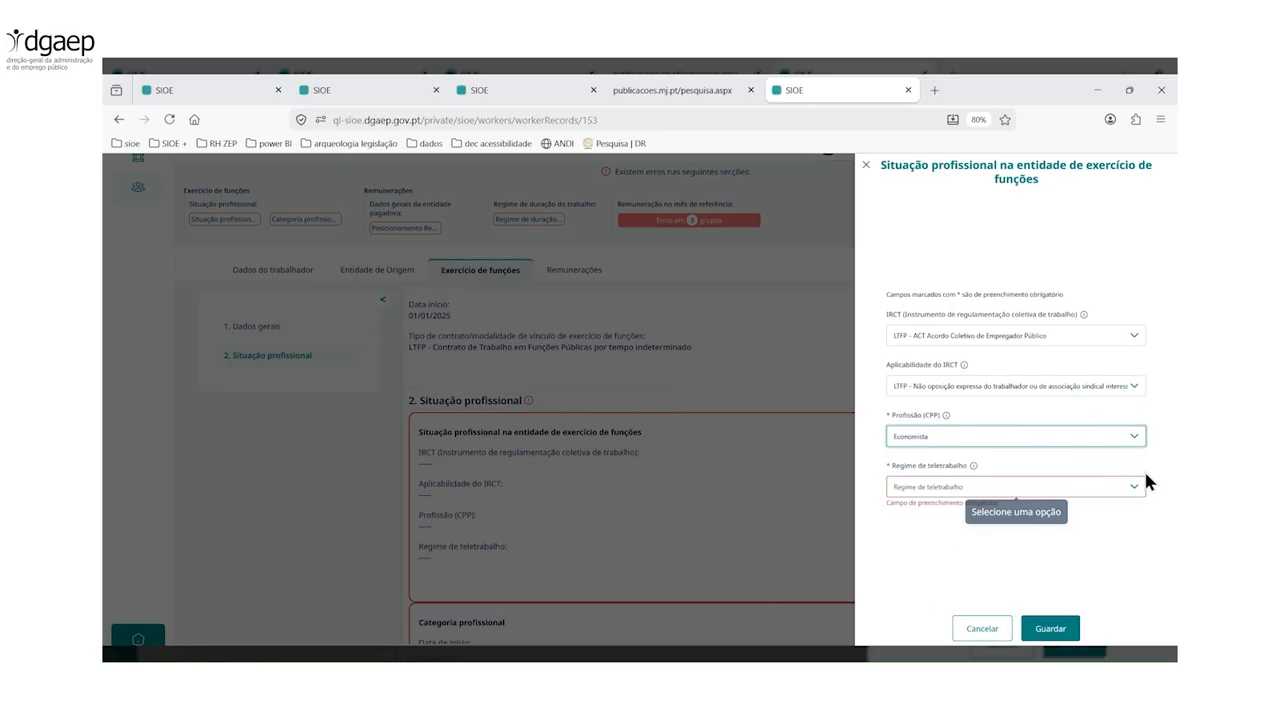
{"action": "left_click", "coordinate": [1015, 488]}
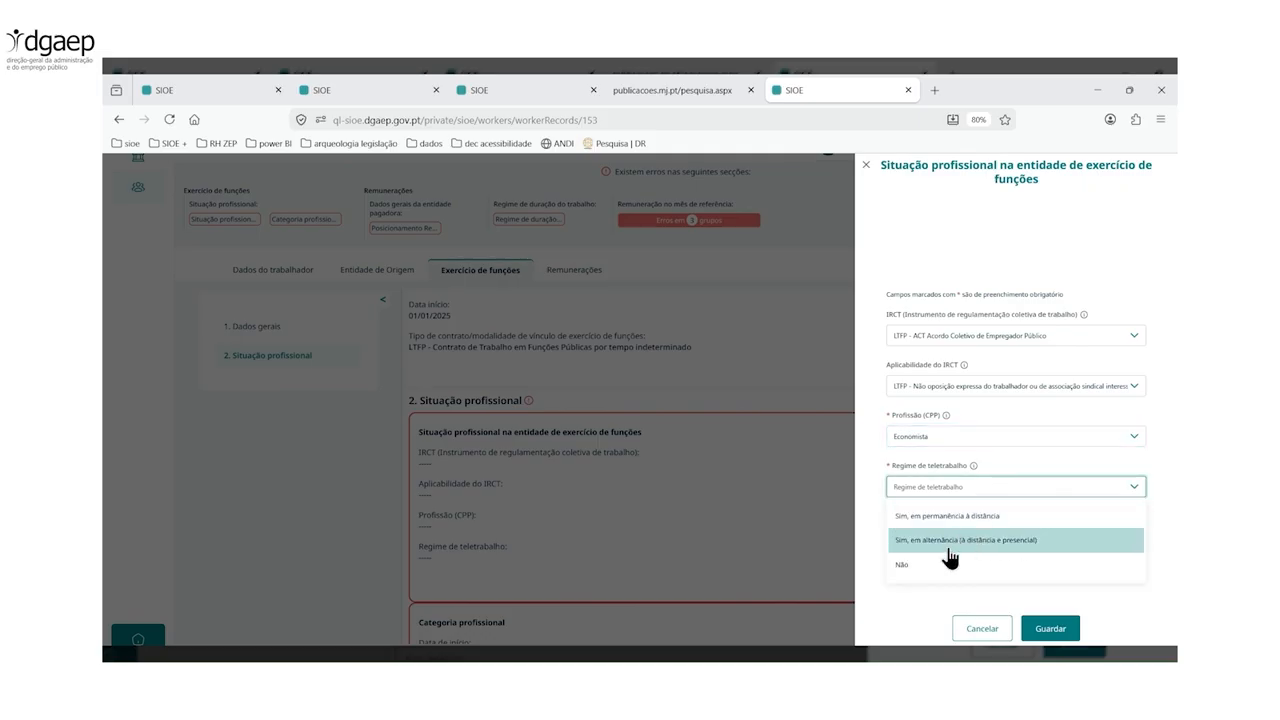
{"action": "left_click", "coordinate": [955, 547]}
{"action": "left_click", "coordinate": [1048, 628]}
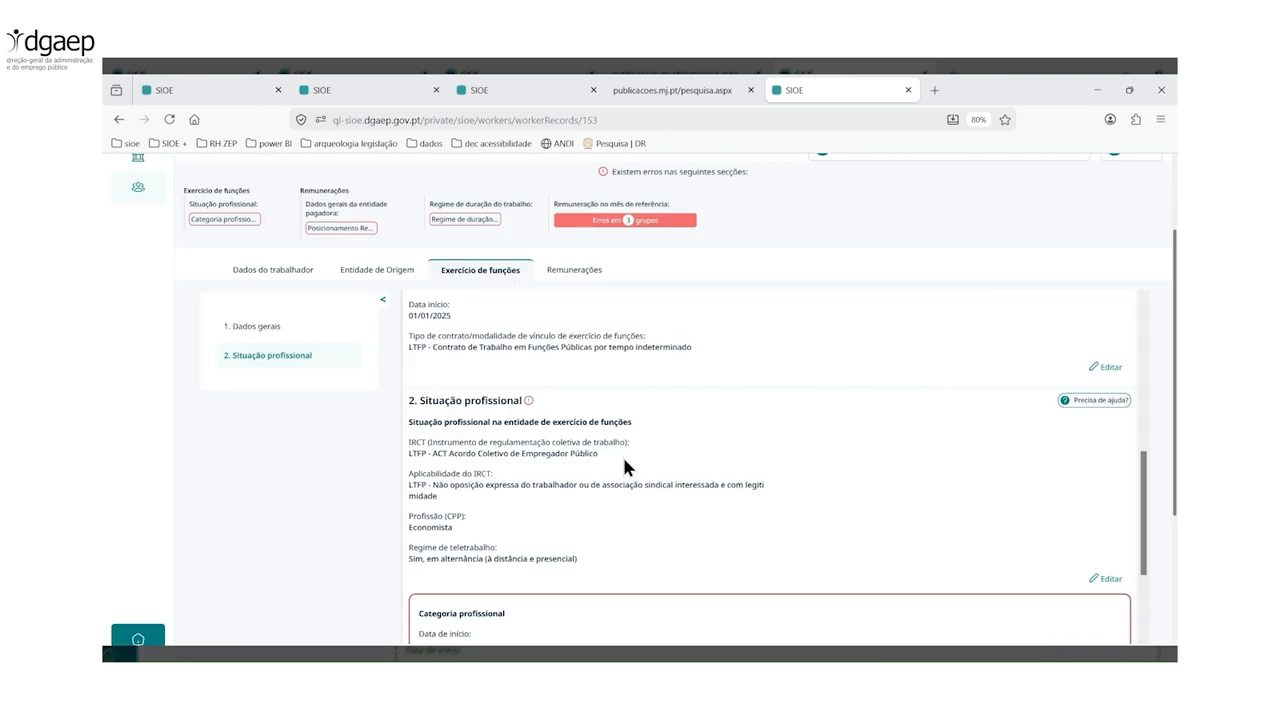
Step: Edit the Categoria profissional group under Situação profissional and set its Data de início to 01/01/2025
{"action": "scroll", "coordinate": [625, 459], "scroll_direction": "down", "scroll_amount": 2}
{"action": "scroll", "coordinate": [622, 466], "scroll_direction": "down", "scroll_amount": 2}
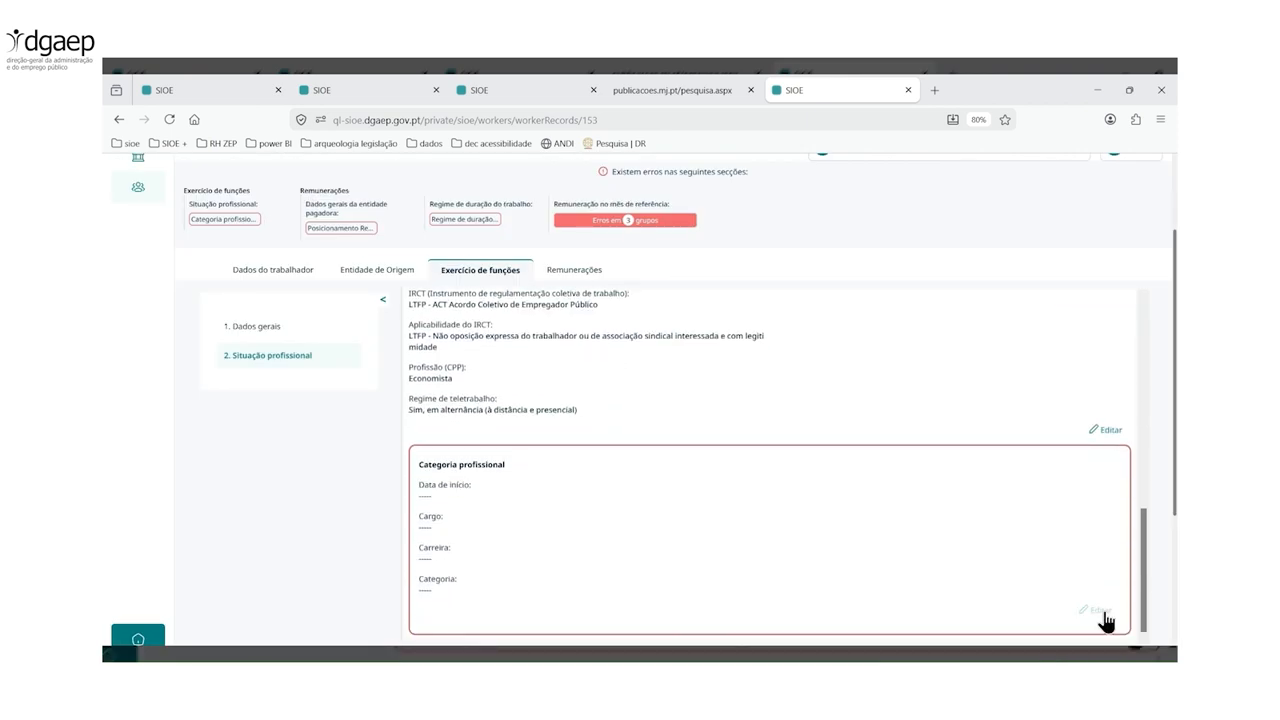
{"action": "left_click", "coordinate": [1100, 612]}
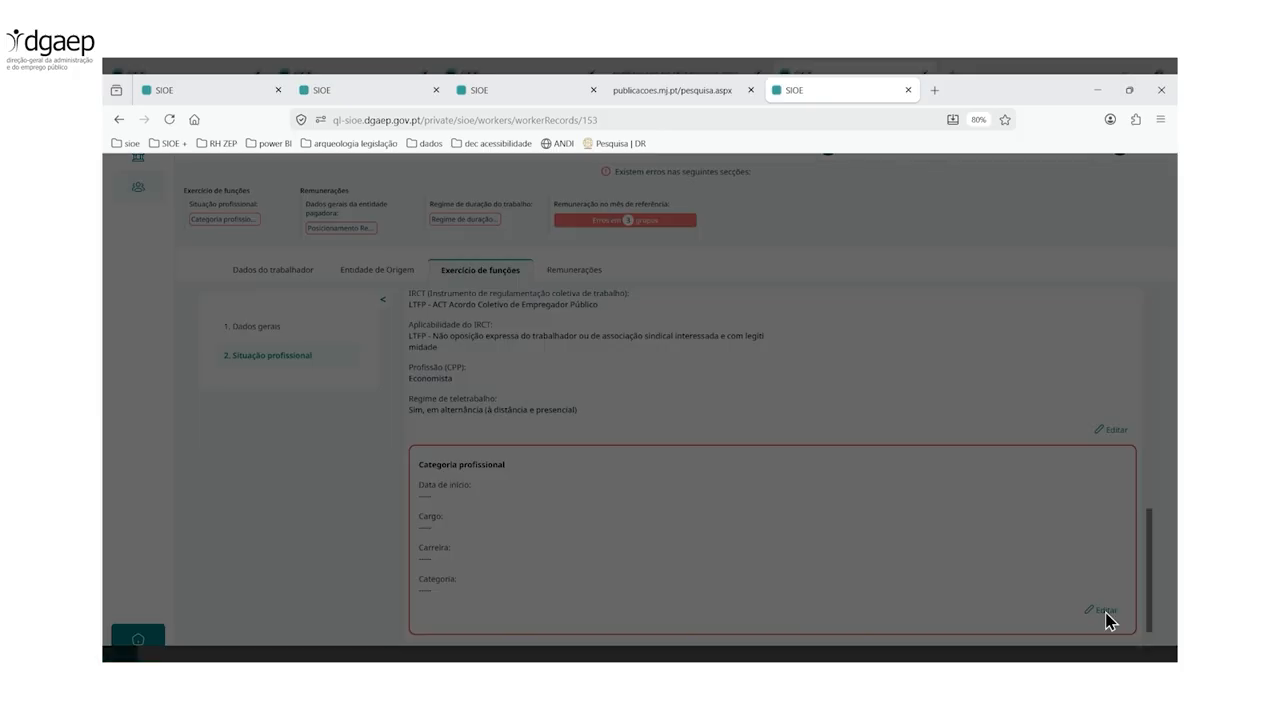
{"action": "left_click", "coordinate": [1130, 333]}
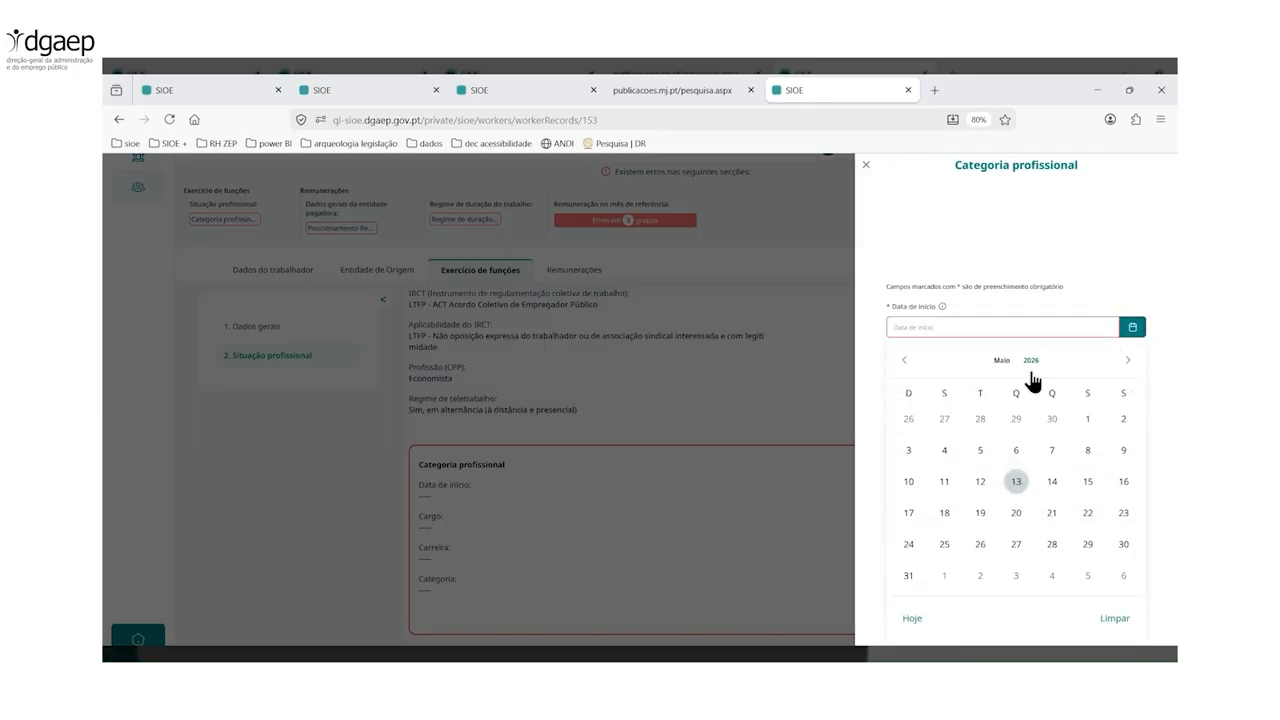
{"action": "left_click", "coordinate": [1030, 361]}
{"action": "left_click", "coordinate": [1022, 433]}
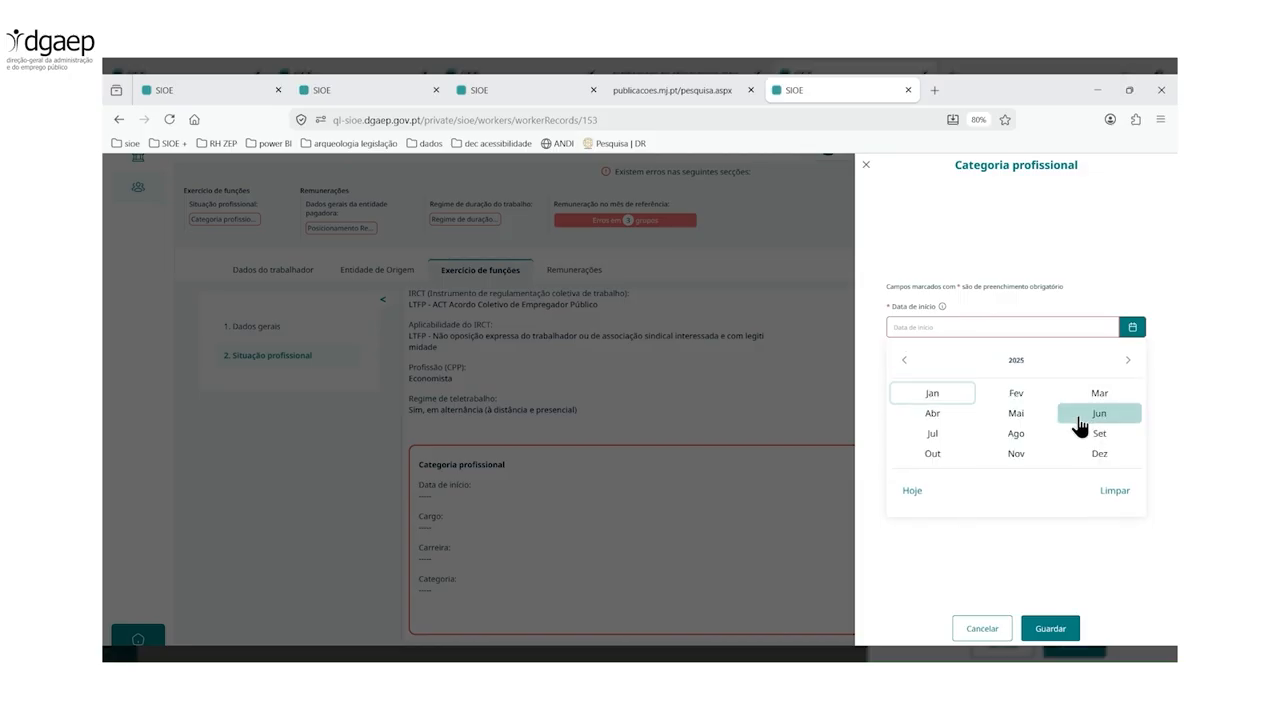
{"action": "left_click", "coordinate": [932, 395]}
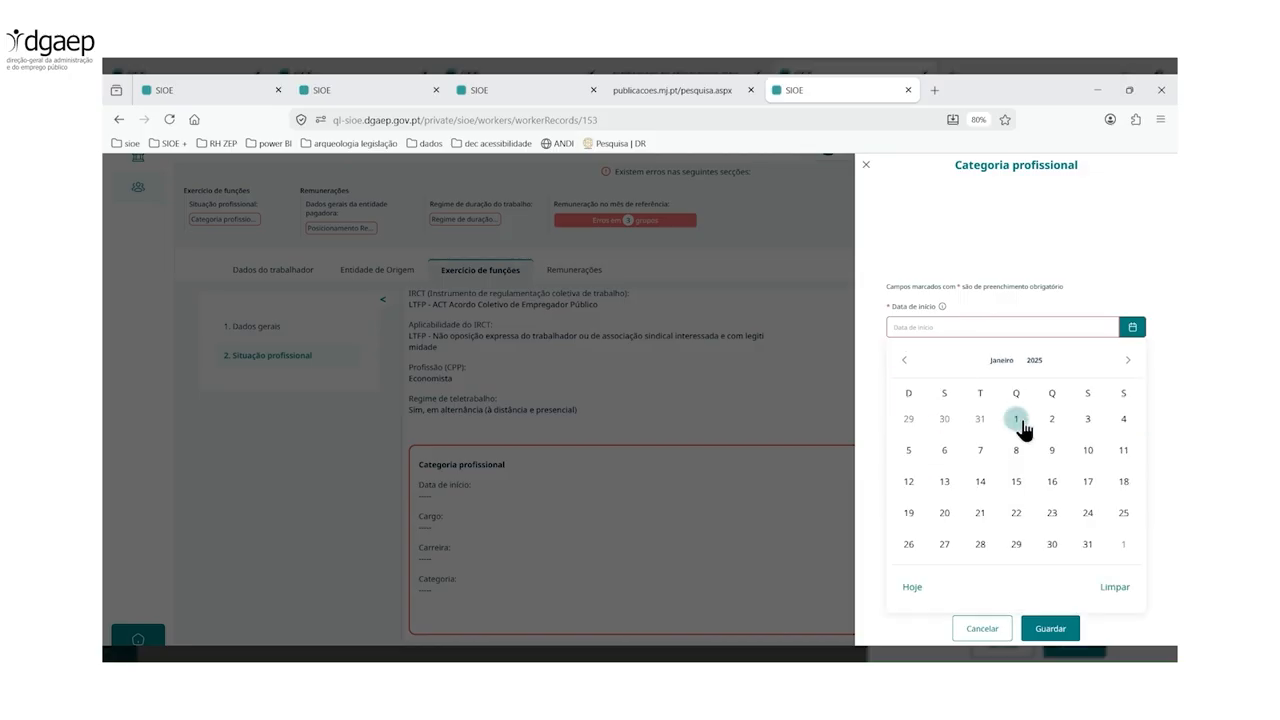
{"action": "left_click", "coordinate": [1017, 419]}
Step: Set Cargo to Carreiras gerais, with Carreira and Categoria both Técnico superior, and save the Categoria profissional
{"action": "left_click", "coordinate": [1000, 388]}
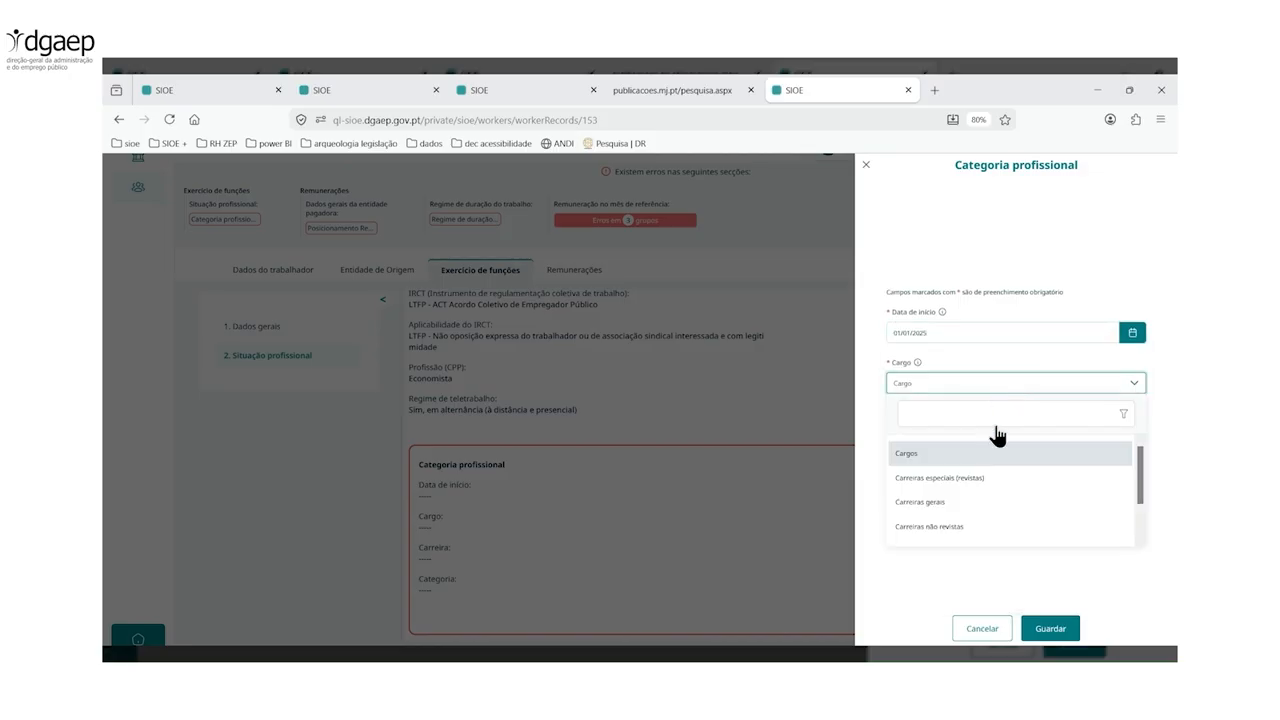
{"action": "left_click", "coordinate": [915, 501]}
{"action": "left_click", "coordinate": [905, 440]}
{"action": "left_click", "coordinate": [962, 517]}
{"action": "left_click", "coordinate": [962, 488]}
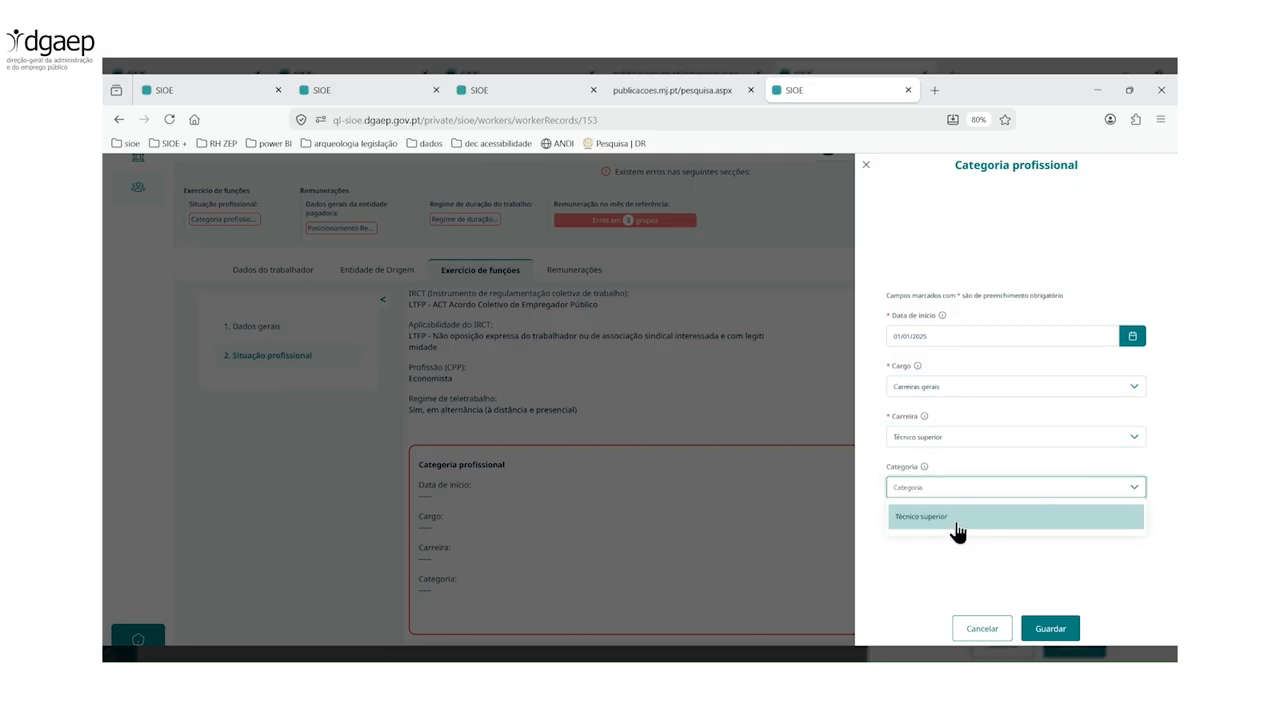
{"action": "left_click", "coordinate": [957, 530]}
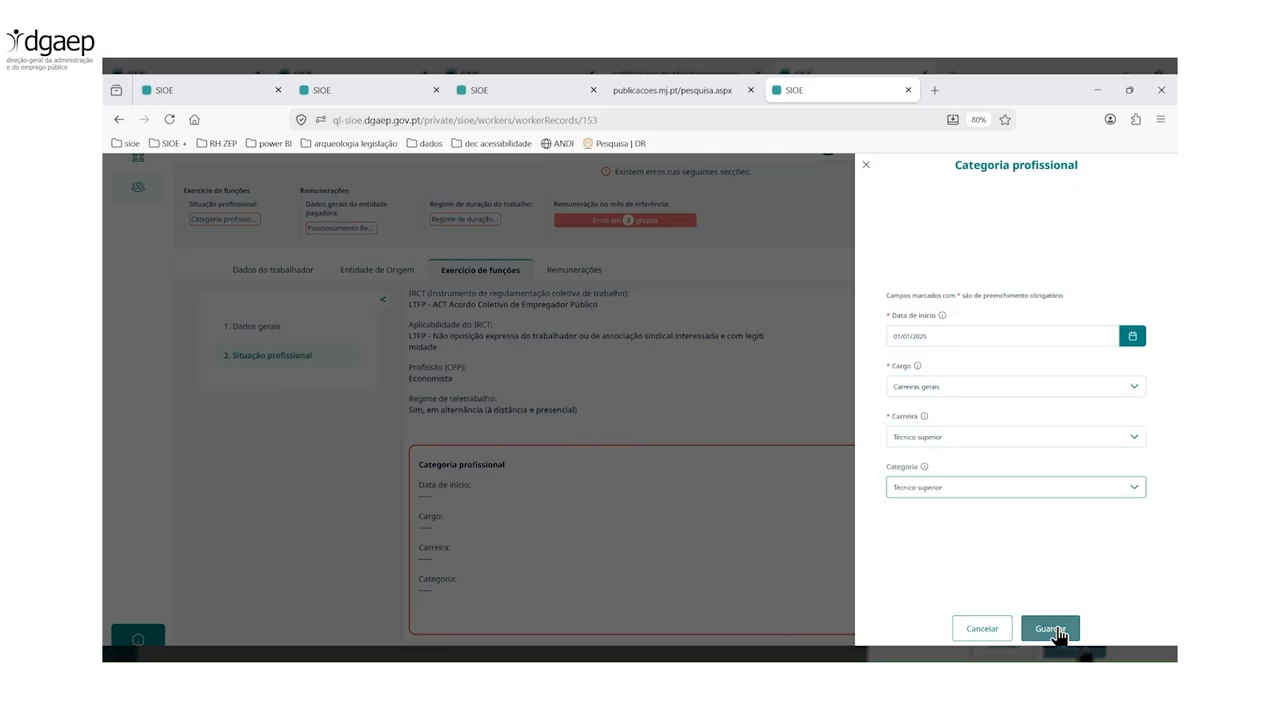
{"action": "left_click", "coordinate": [1050, 628]}
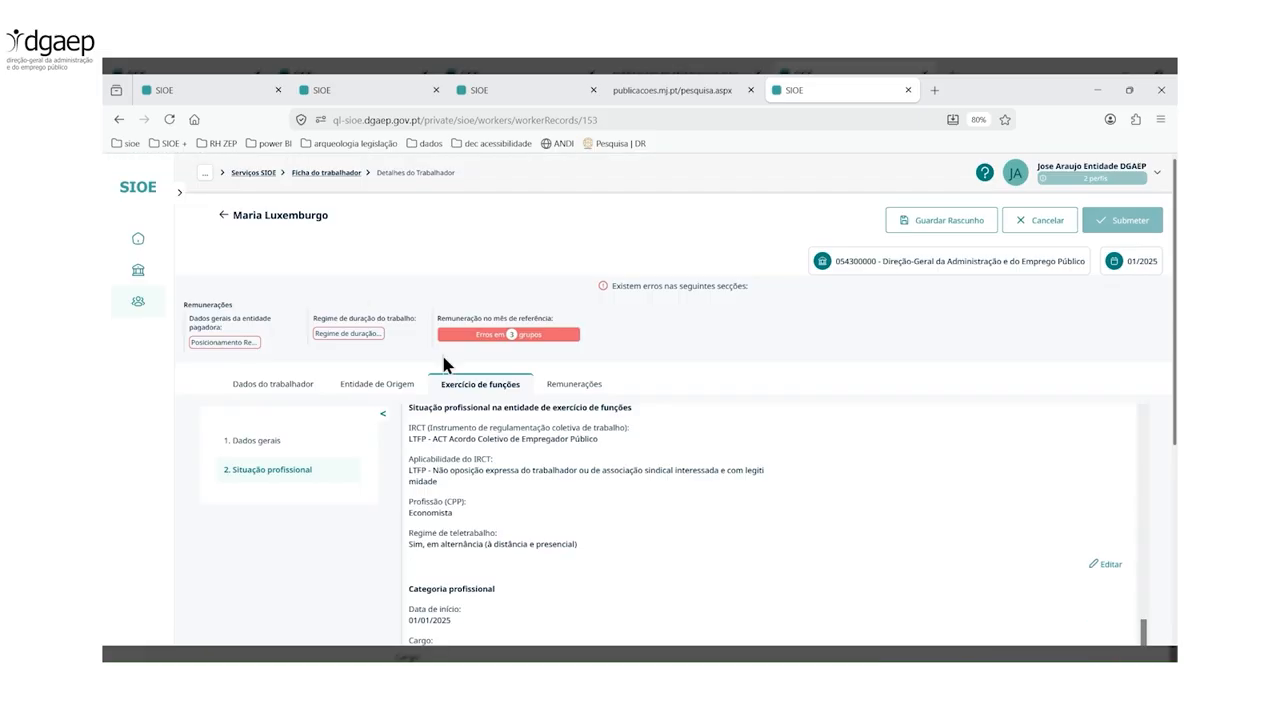
Step: In the Posicionamento Remuneratório group of Remunerações, set the date of the last promotion or pay position change to janeiro/2025
{"action": "left_click", "coordinate": [574, 388]}
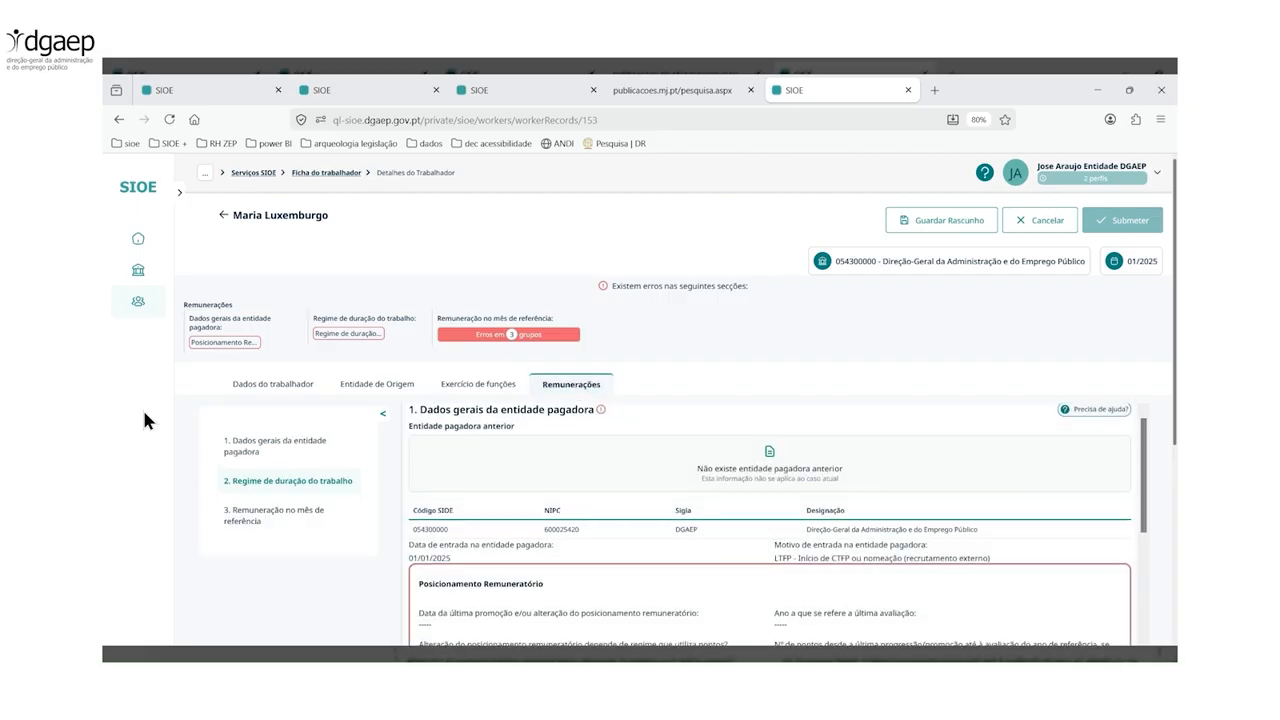
{"action": "scroll", "coordinate": [169, 446], "scroll_direction": "down", "scroll_amount": 2}
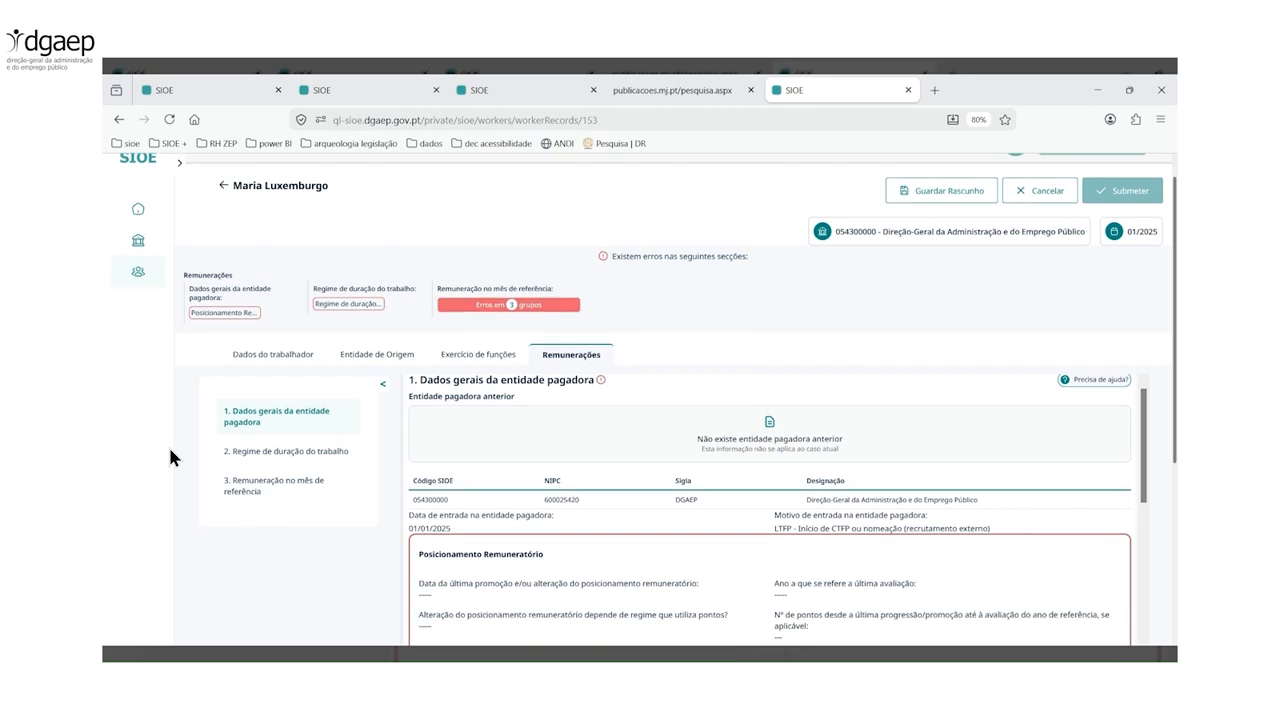
{"action": "scroll", "coordinate": [303, 490], "scroll_direction": "down", "scroll_amount": 1}
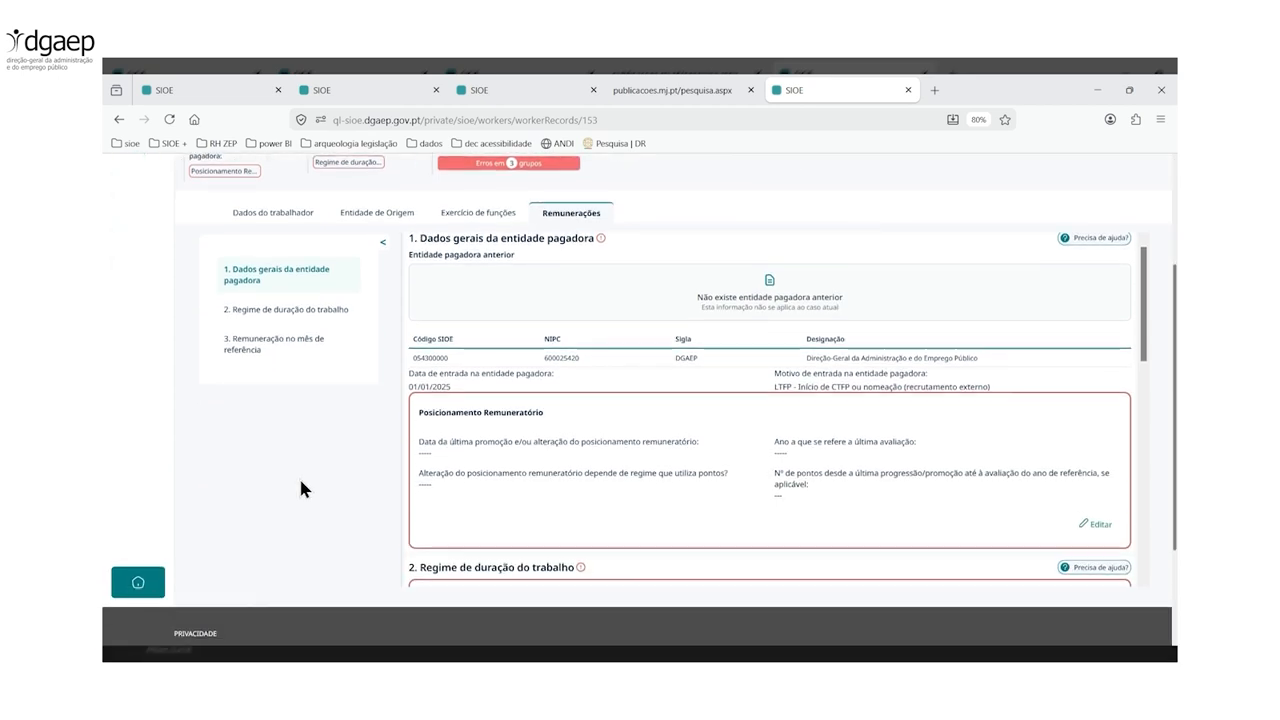
{"action": "left_click", "coordinate": [1098, 527]}
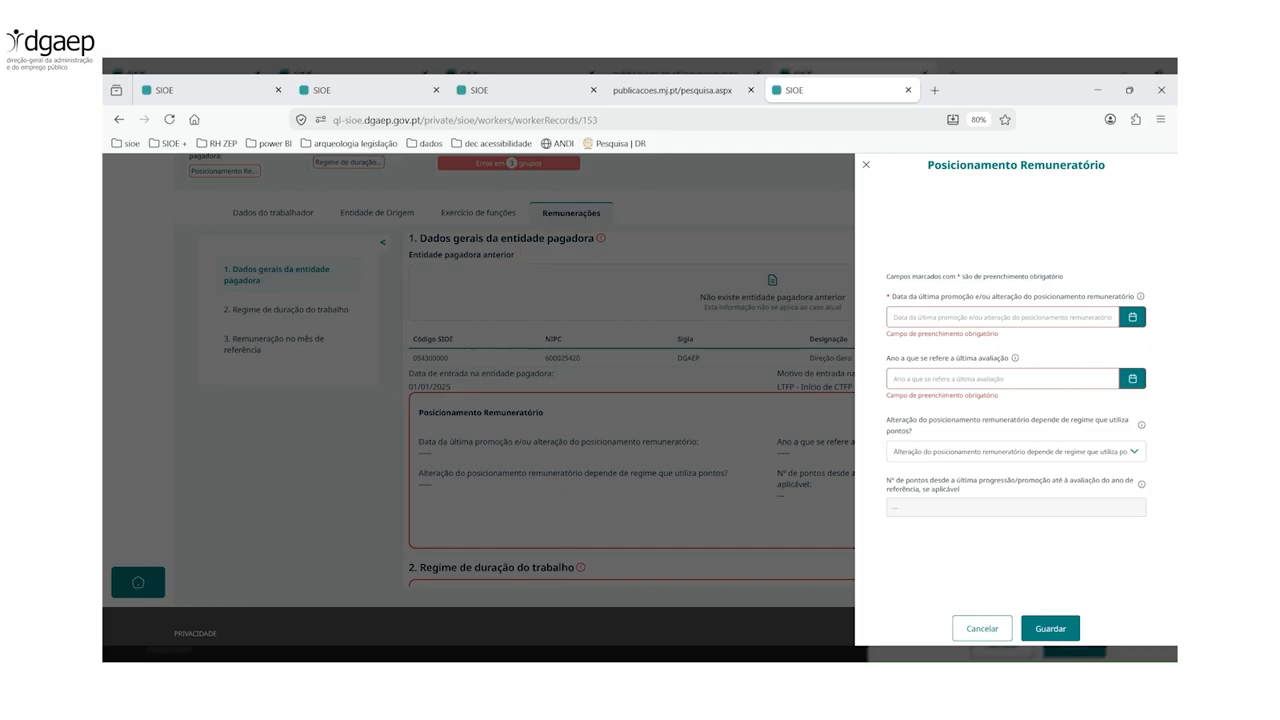
{"action": "left_click", "coordinate": [1132, 317]}
{"action": "left_click", "coordinate": [1133, 319]}
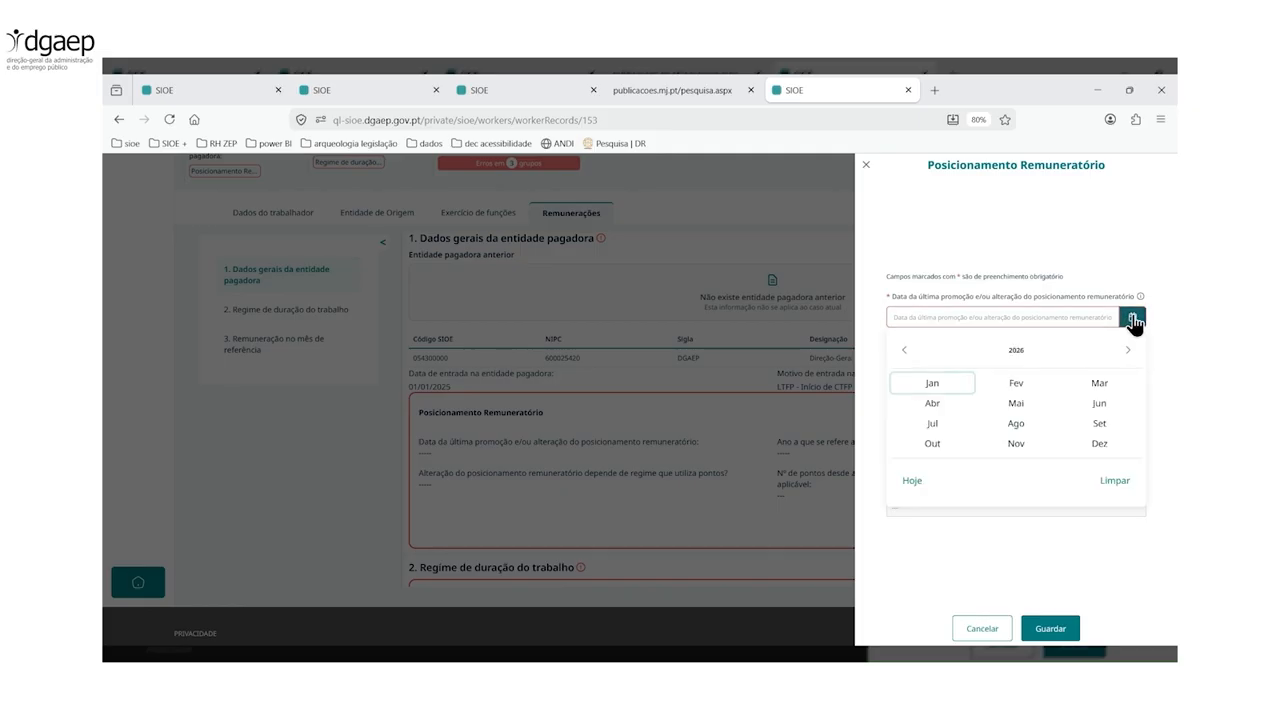
{"action": "left_click", "coordinate": [1014, 350]}
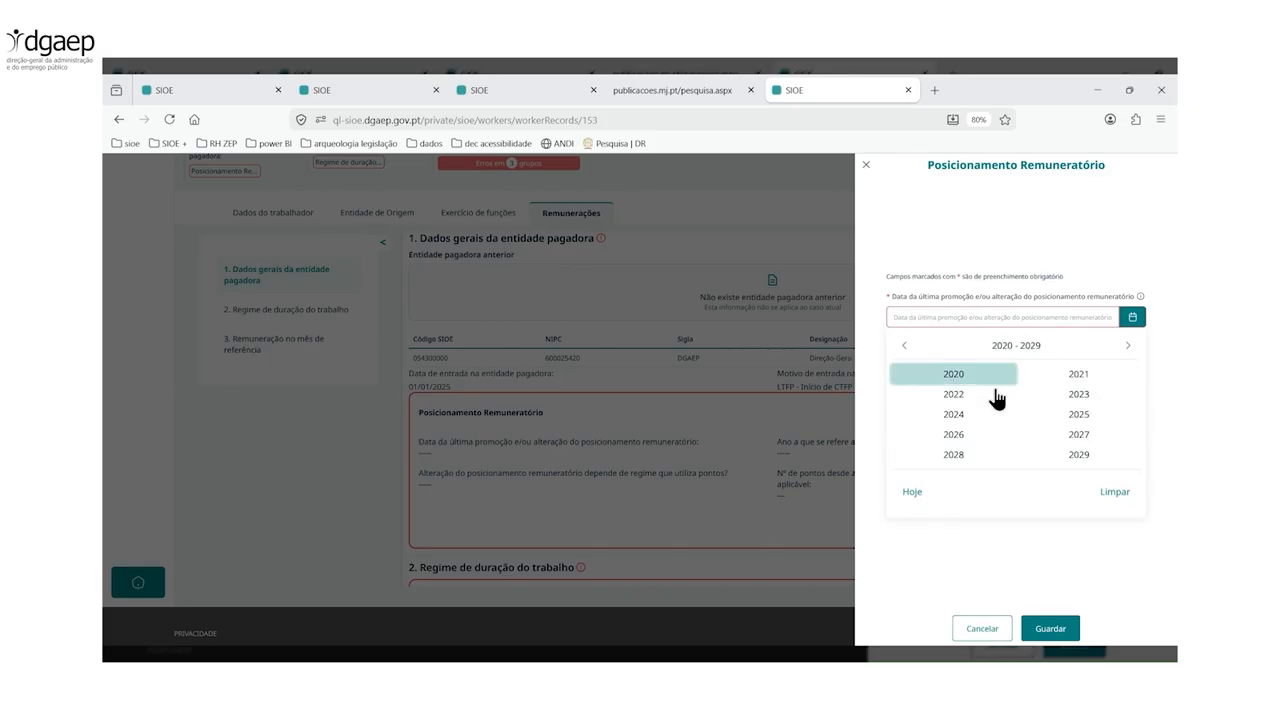
{"action": "left_click", "coordinate": [1071, 418]}
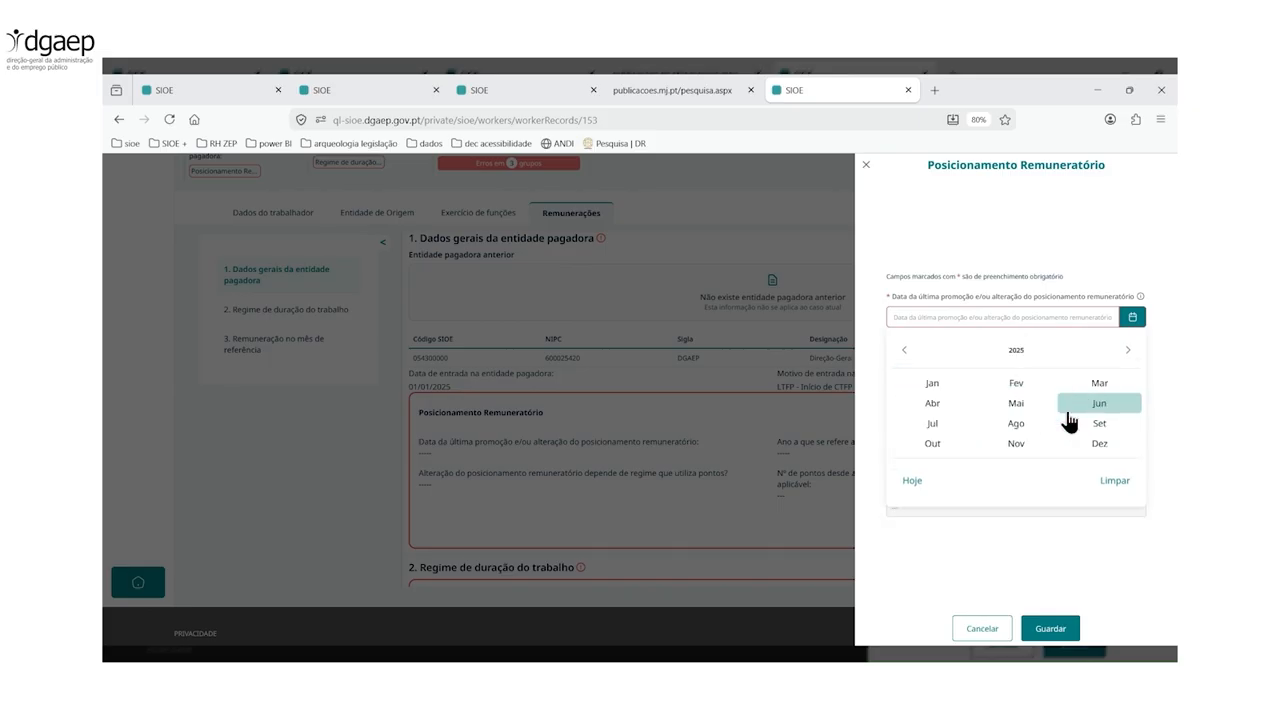
{"action": "left_click", "coordinate": [956, 388]}
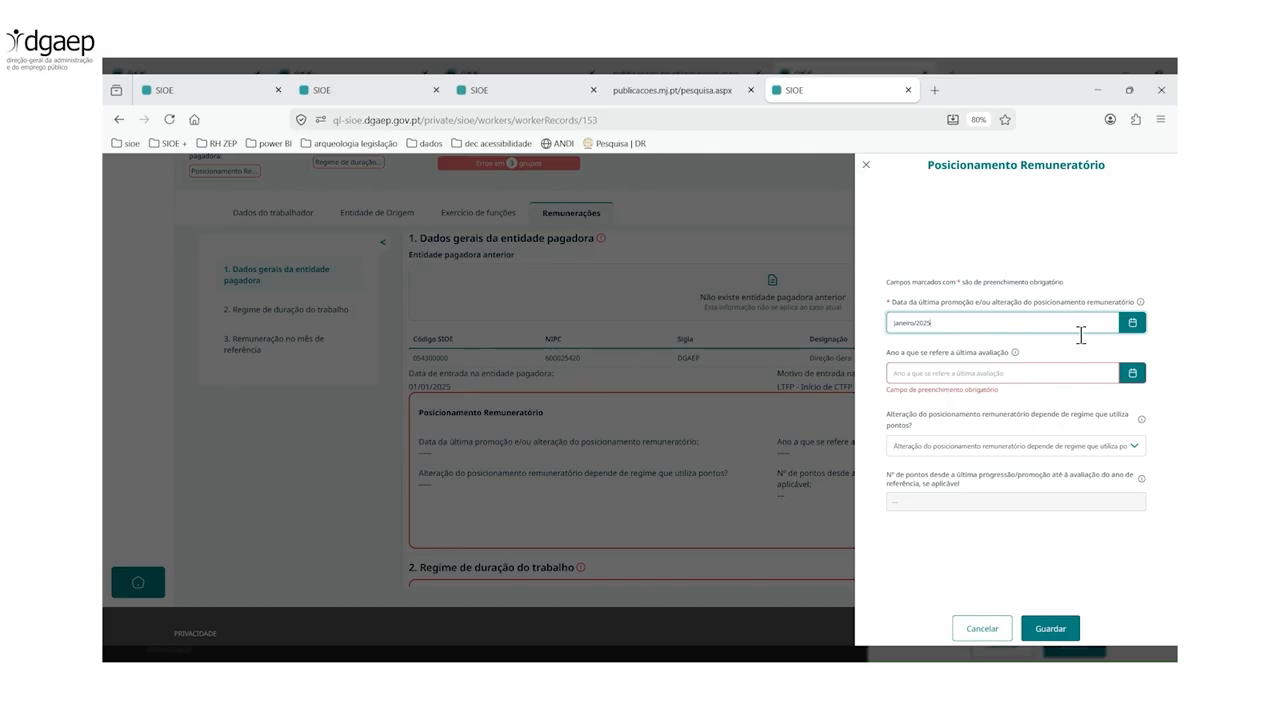
Step: Set Ano a que se refere a última avaliação to 2025 and the question on the points-based regime to Sim
{"action": "left_click", "coordinate": [1123, 387]}
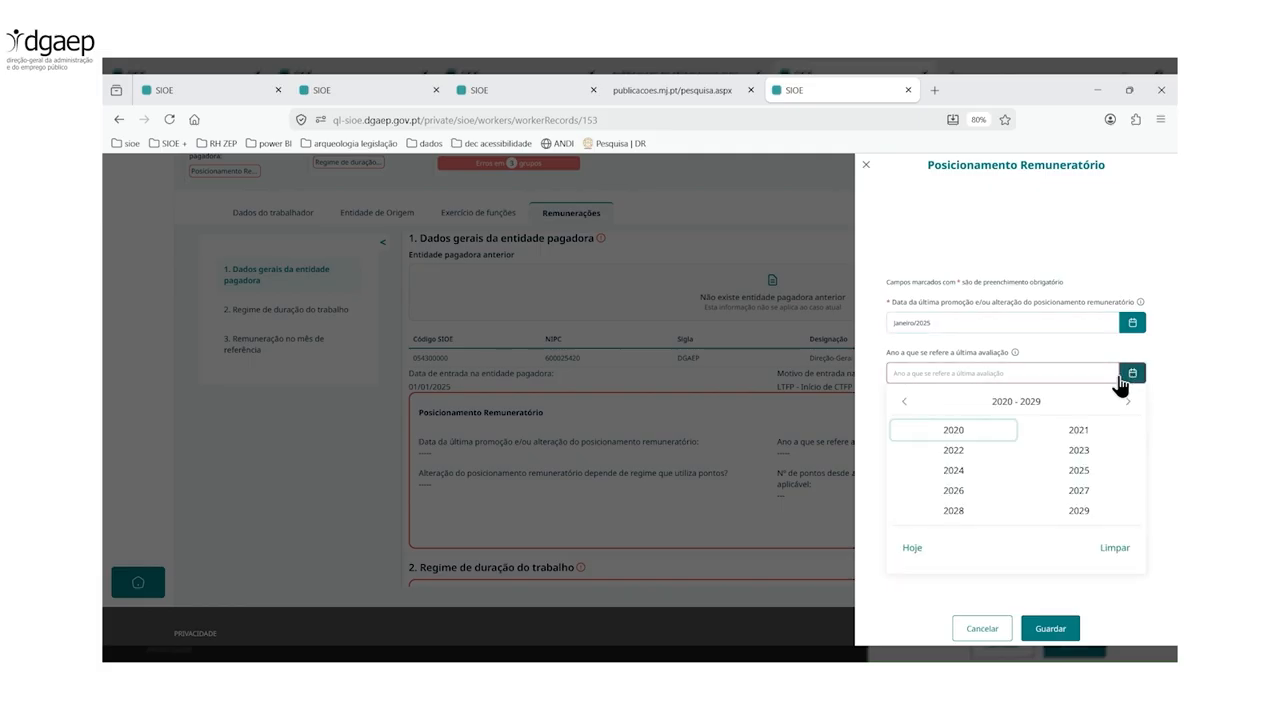
{"action": "left_click", "coordinate": [1086, 472]}
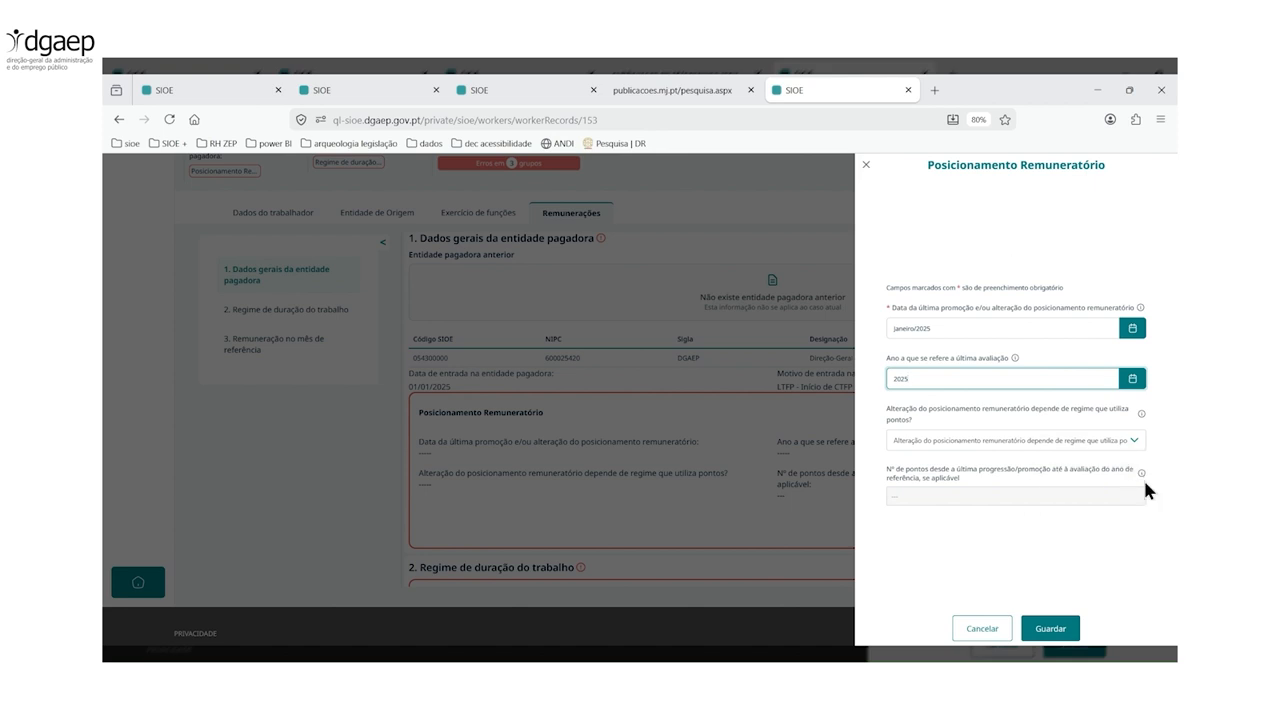
{"action": "left_click", "coordinate": [1131, 453]}
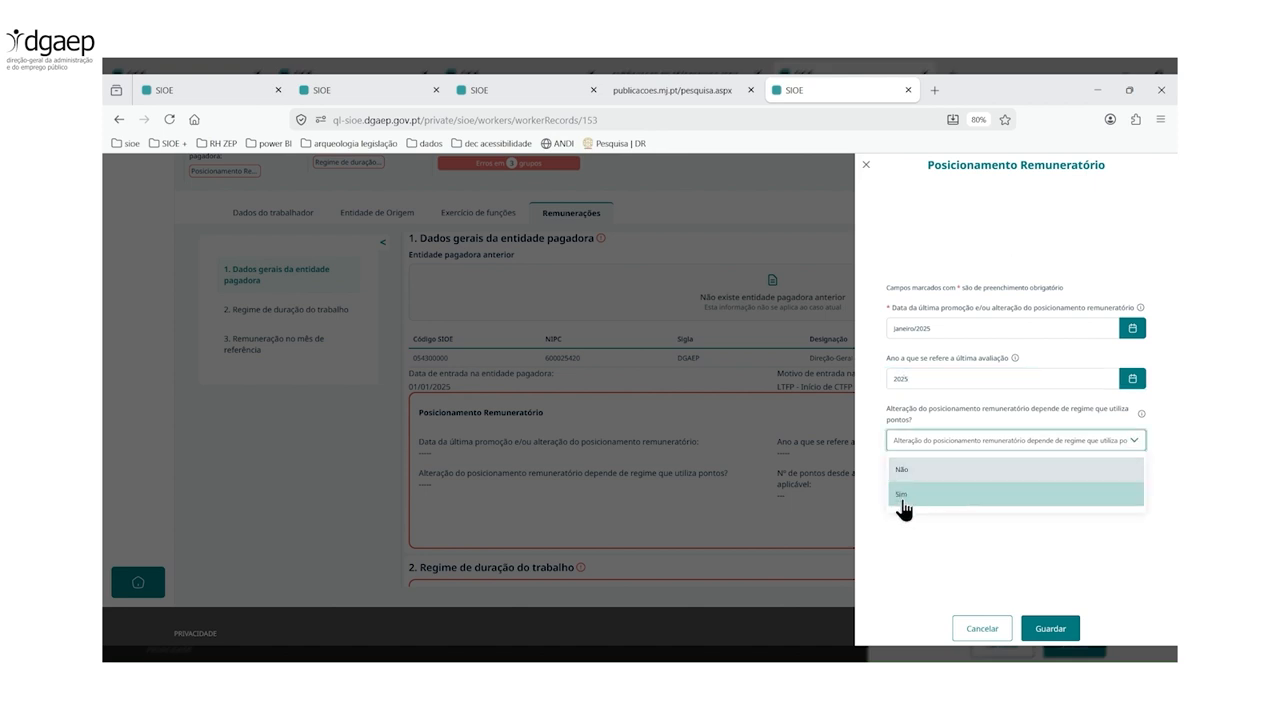
{"action": "left_click", "coordinate": [902, 497]}
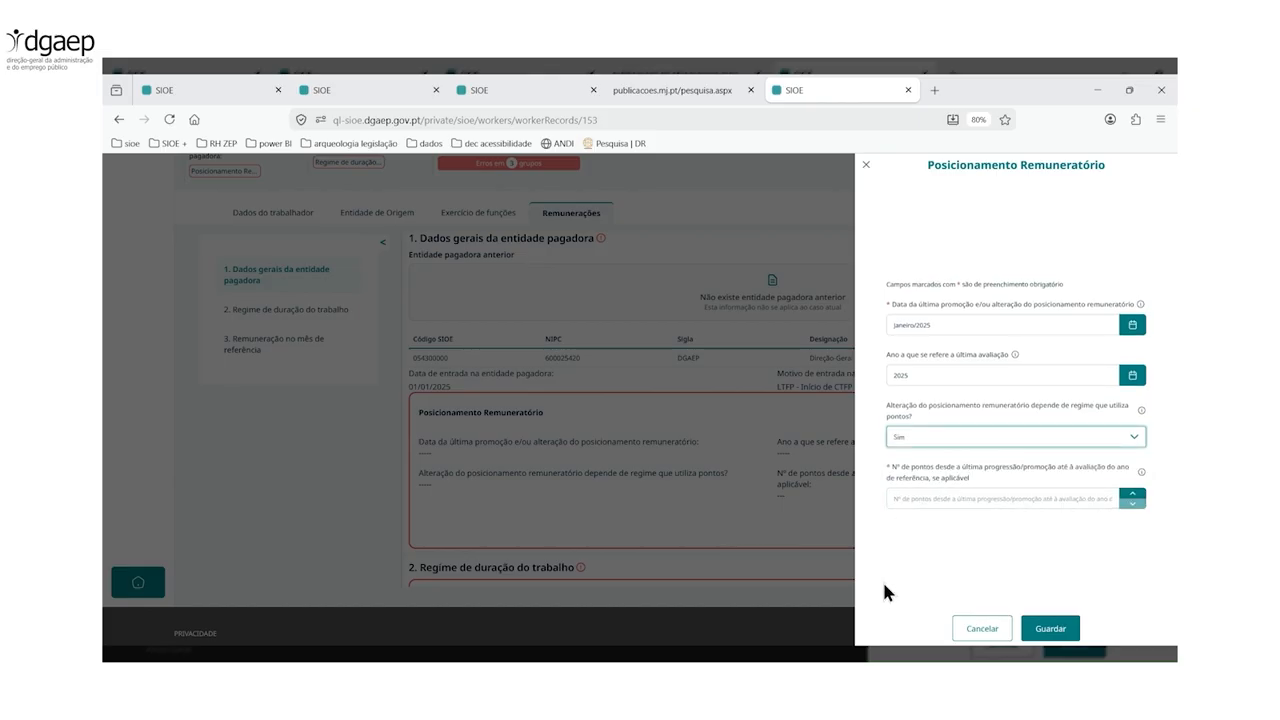
Step: Set the Nº de pontos desde a última progressão/promoção to 0,0 and save the Posicionamento Remuneratório
{"action": "left_click", "coordinate": [919, 501]}
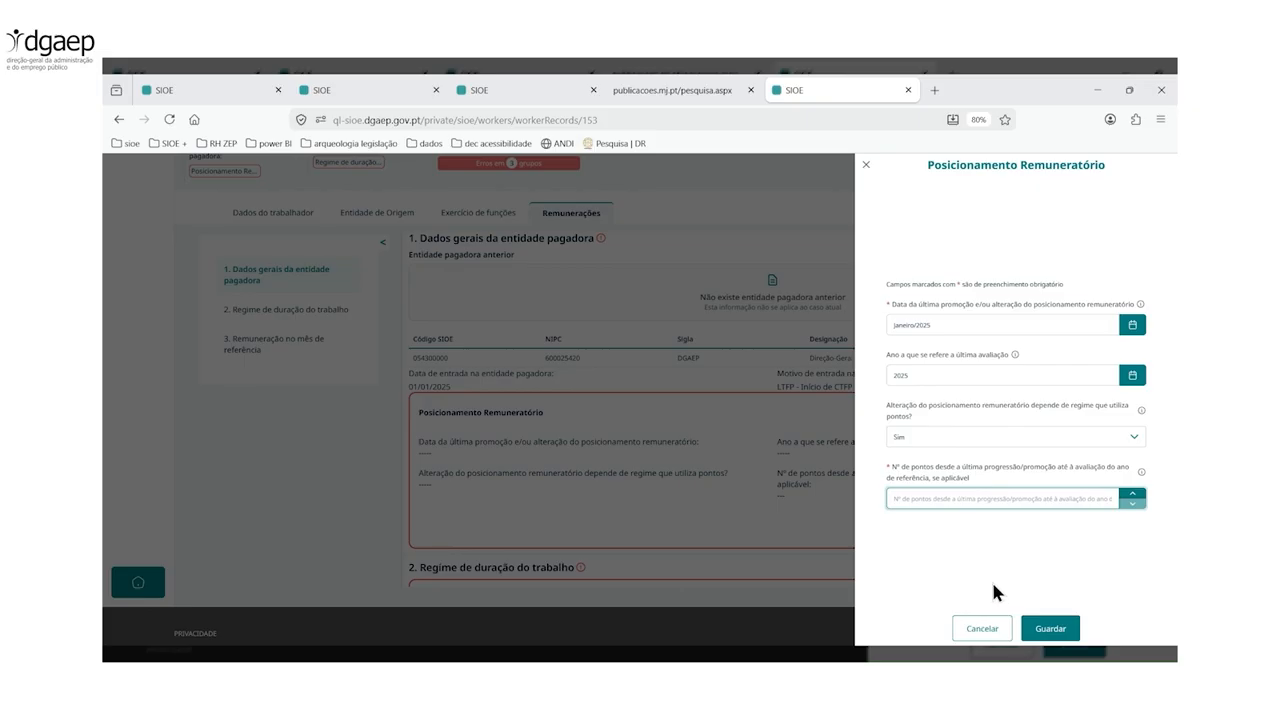
{"action": "type", "text": "0,0"}
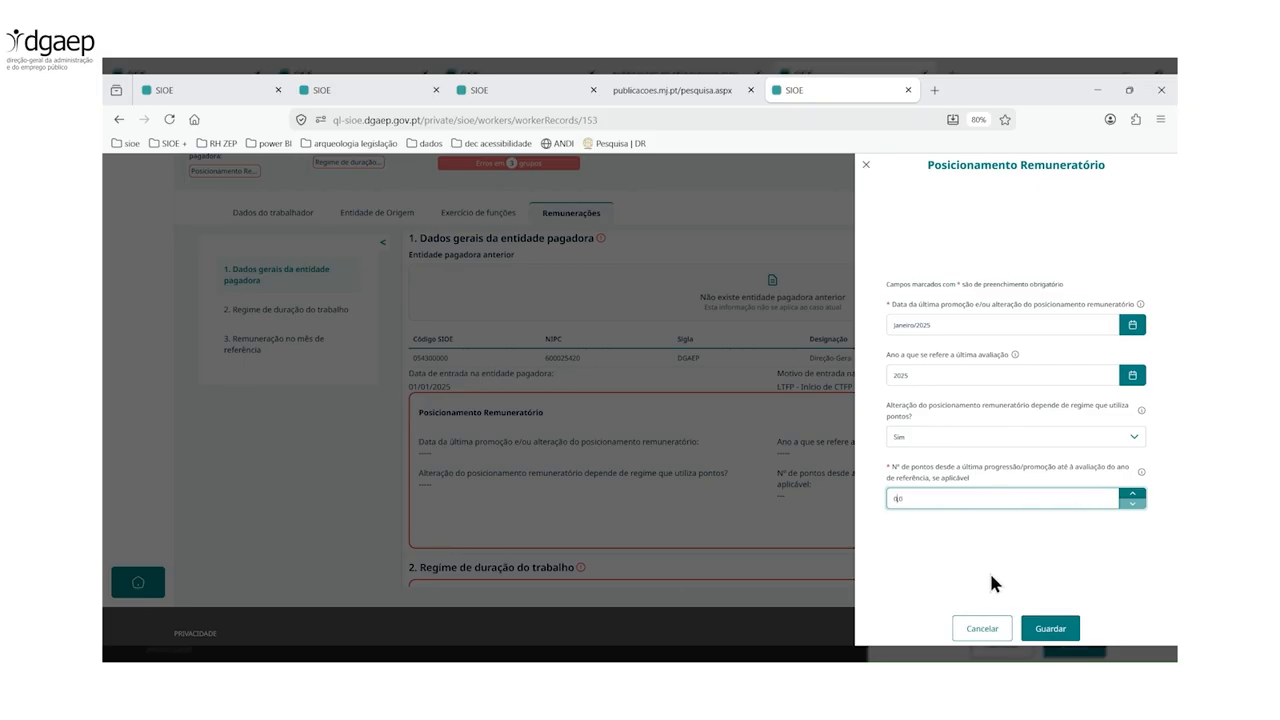
{"action": "left_click", "coordinate": [994, 564]}
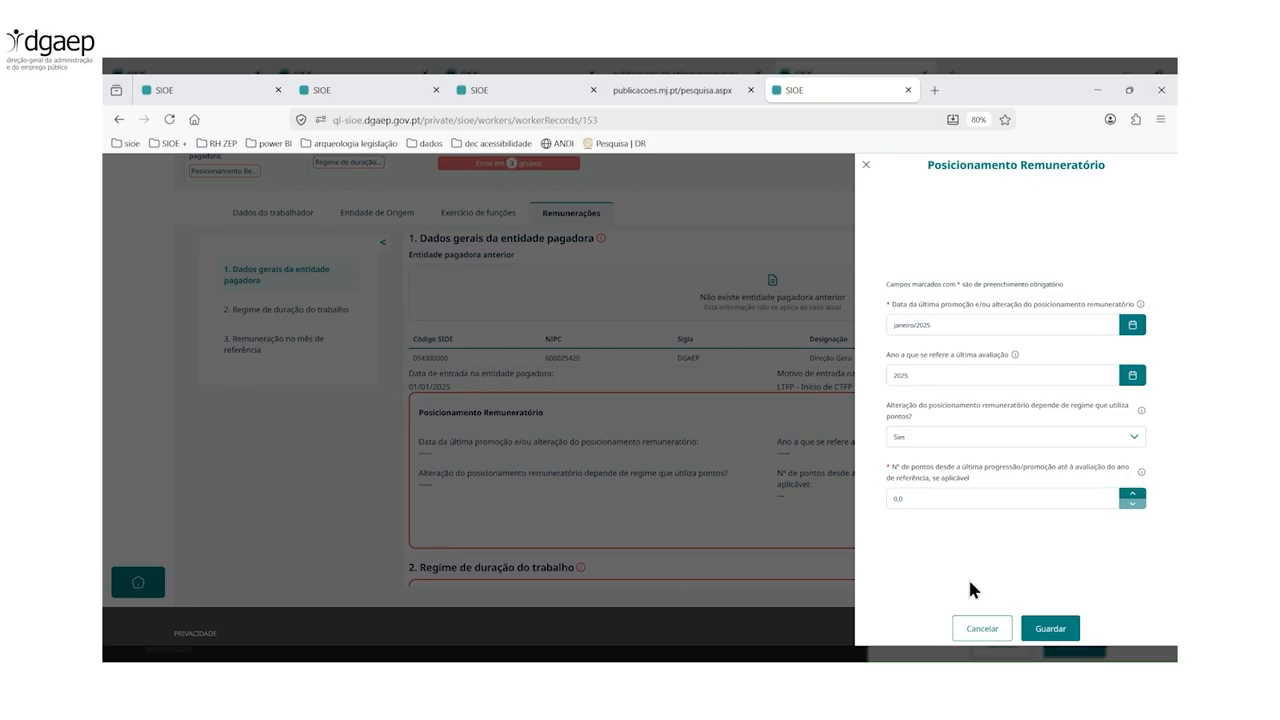
{"action": "left_click", "coordinate": [1048, 630]}
Step: Edit Regime de duração do trabalho, setting the regime to A tempo completo and the Período normal de trabalho semanal to 35 h
{"action": "scroll", "coordinate": [546, 381], "scroll_direction": "down", "scroll_amount": 3}
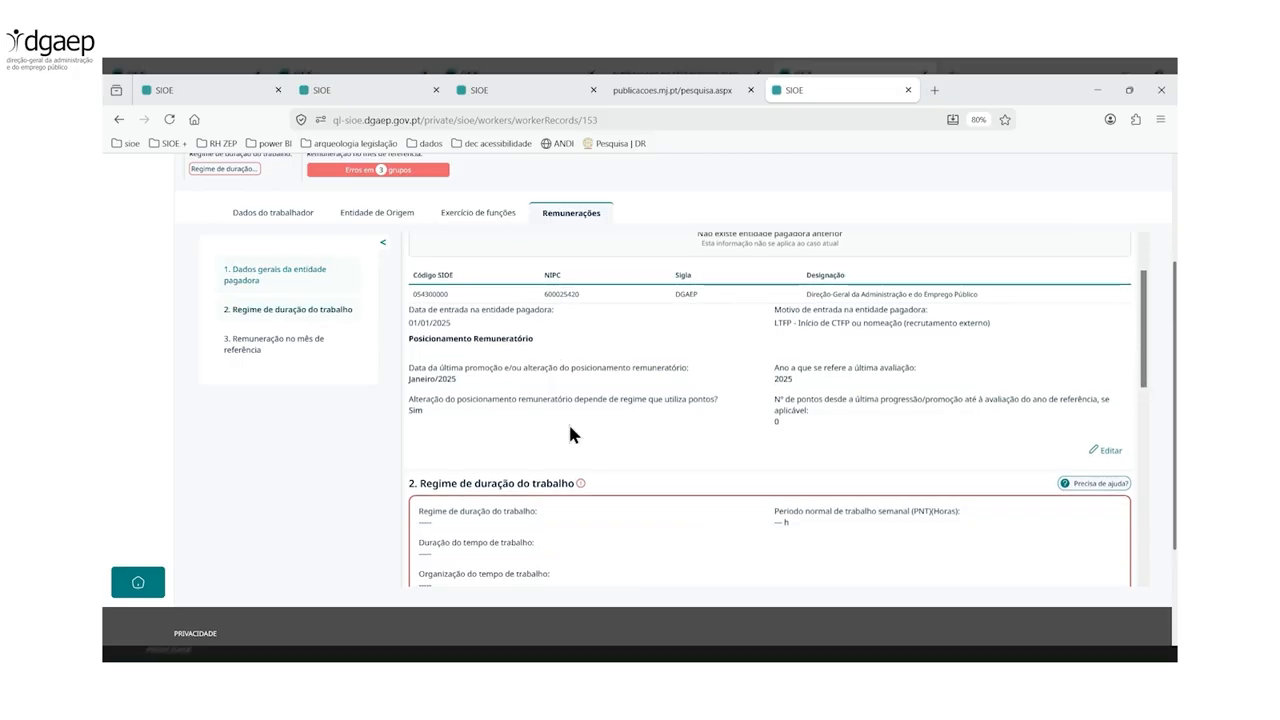
{"action": "scroll", "coordinate": [580, 455], "scroll_direction": "down", "scroll_amount": 1}
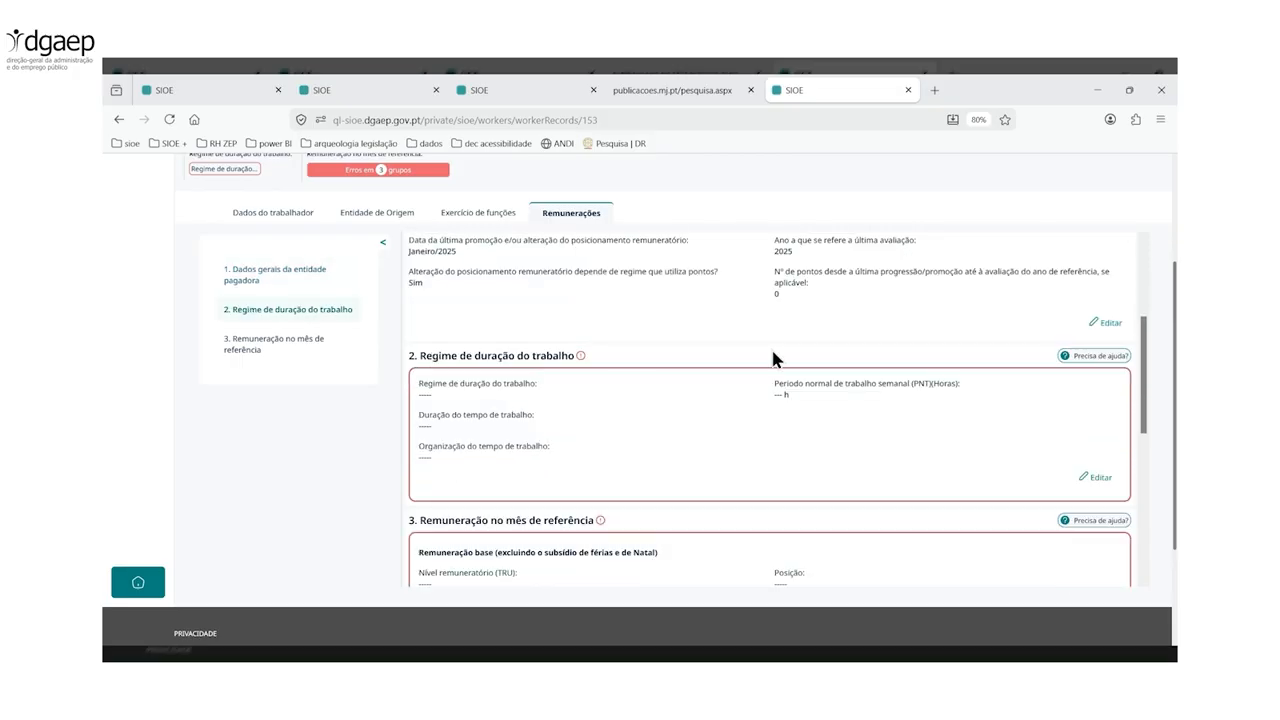
{"action": "left_click", "coordinate": [1095, 477]}
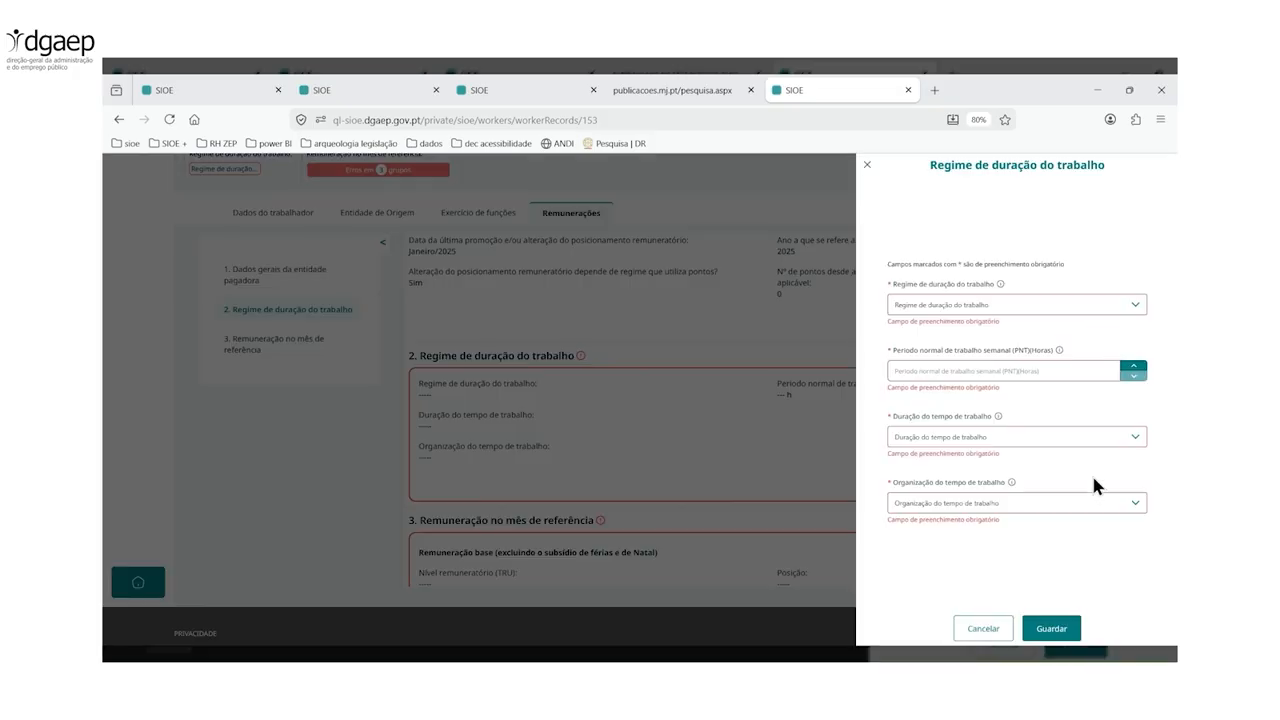
{"action": "left_click", "coordinate": [1137, 312]}
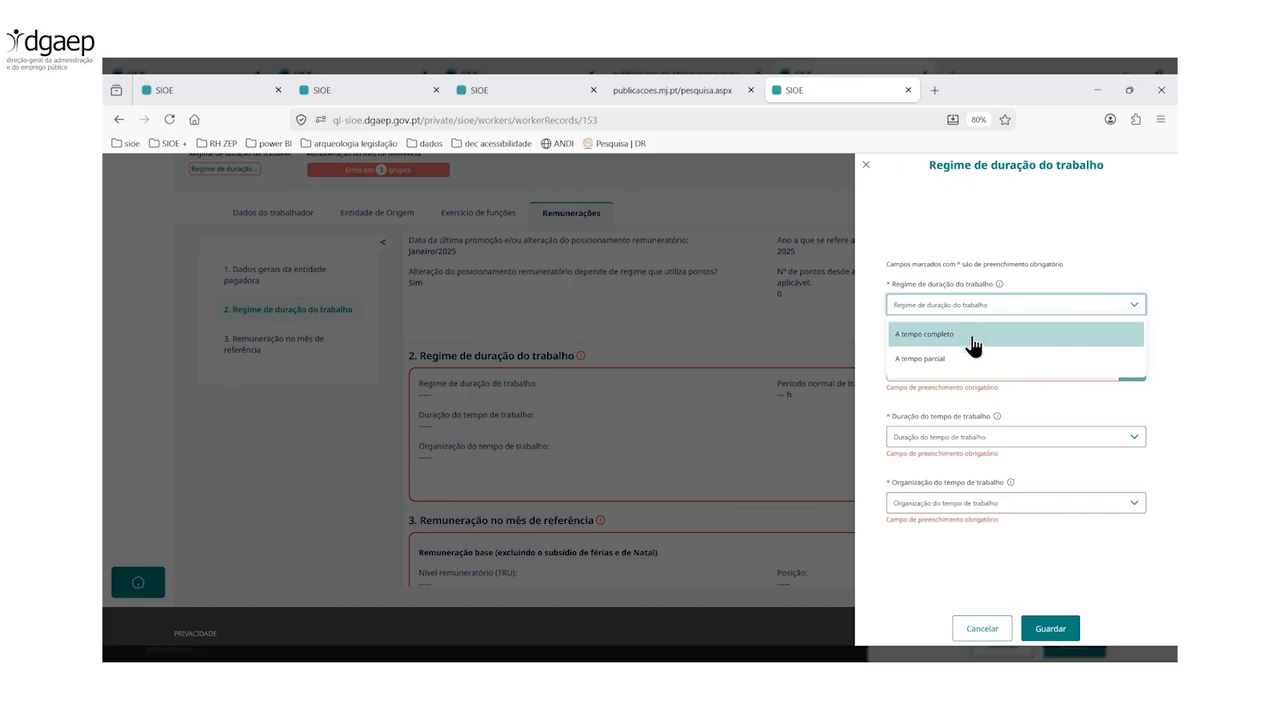
{"action": "left_click", "coordinate": [905, 335]}
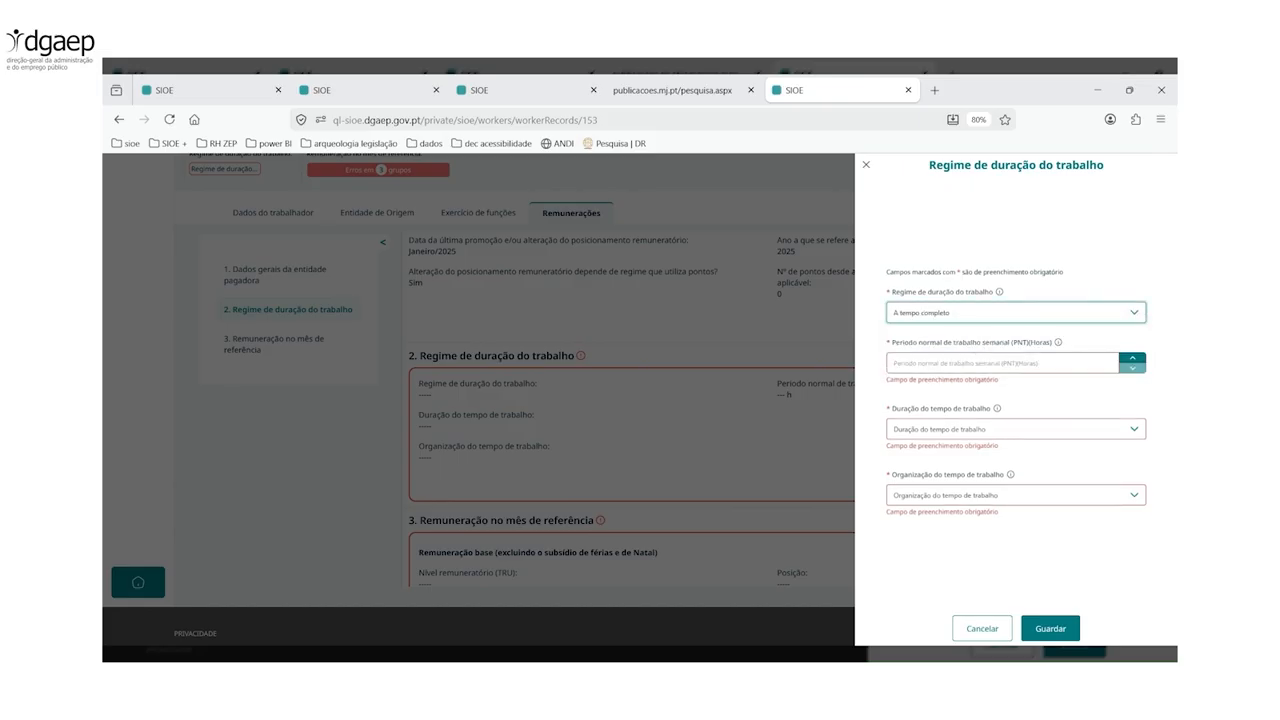
{"action": "left_click", "coordinate": [1014, 364]}
{"action": "type", "text": "35"}
{"action": "left_click", "coordinate": [1020, 228]}
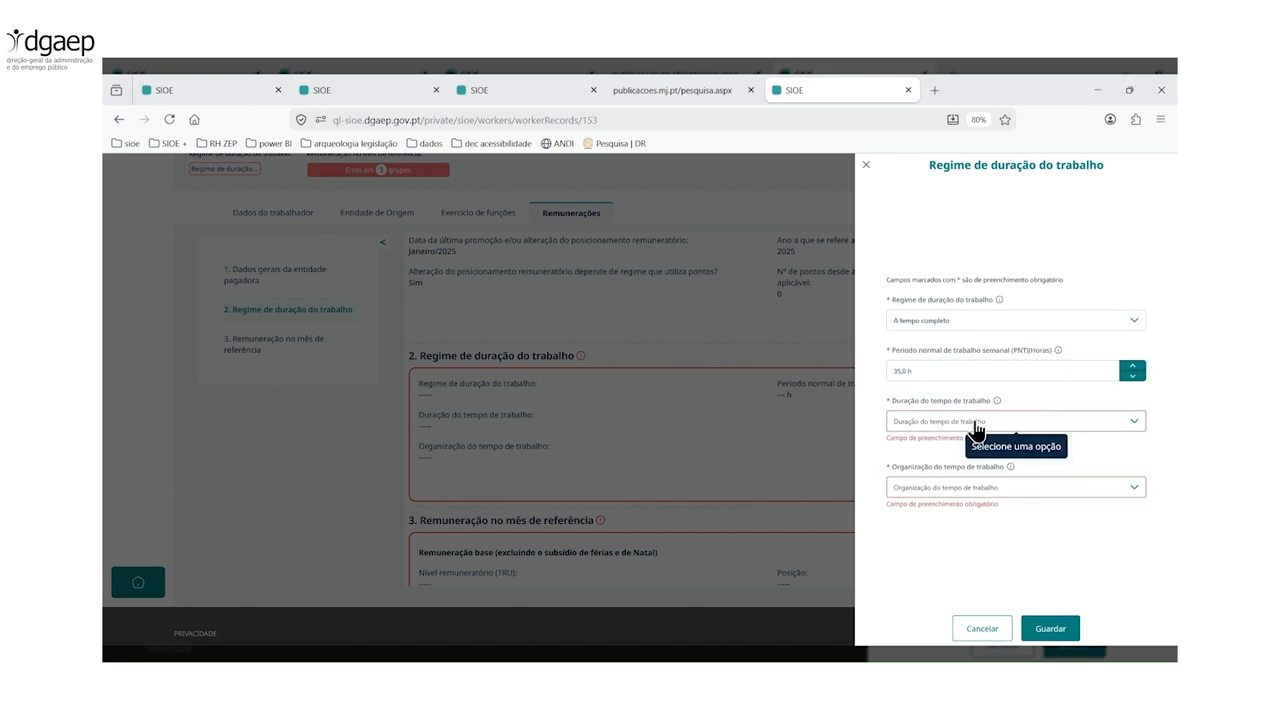
Step: Set Duração do tempo de trabalho to Com horário de trabalho e adaptabilidade individual and Organização to Horário de trabalho flexível, and save
{"action": "left_click", "coordinate": [977, 430]}
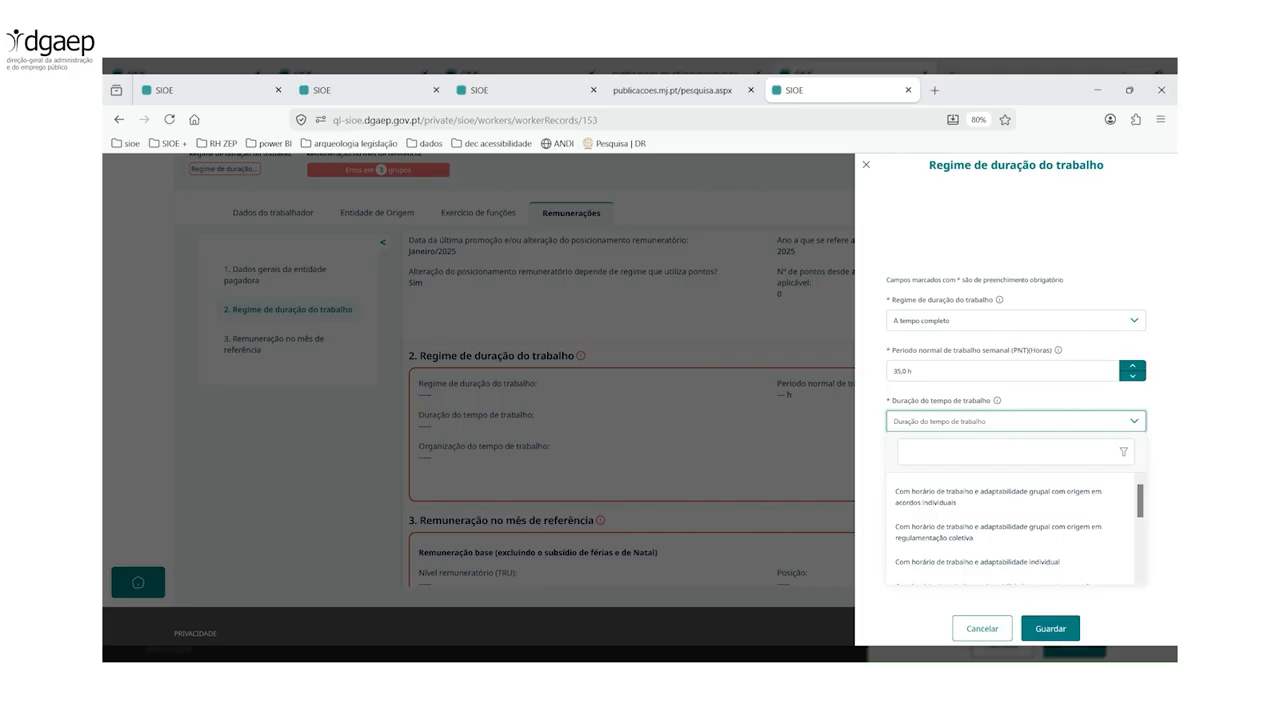
{"action": "left_click", "coordinate": [1005, 562]}
{"action": "left_click", "coordinate": [1023, 477]}
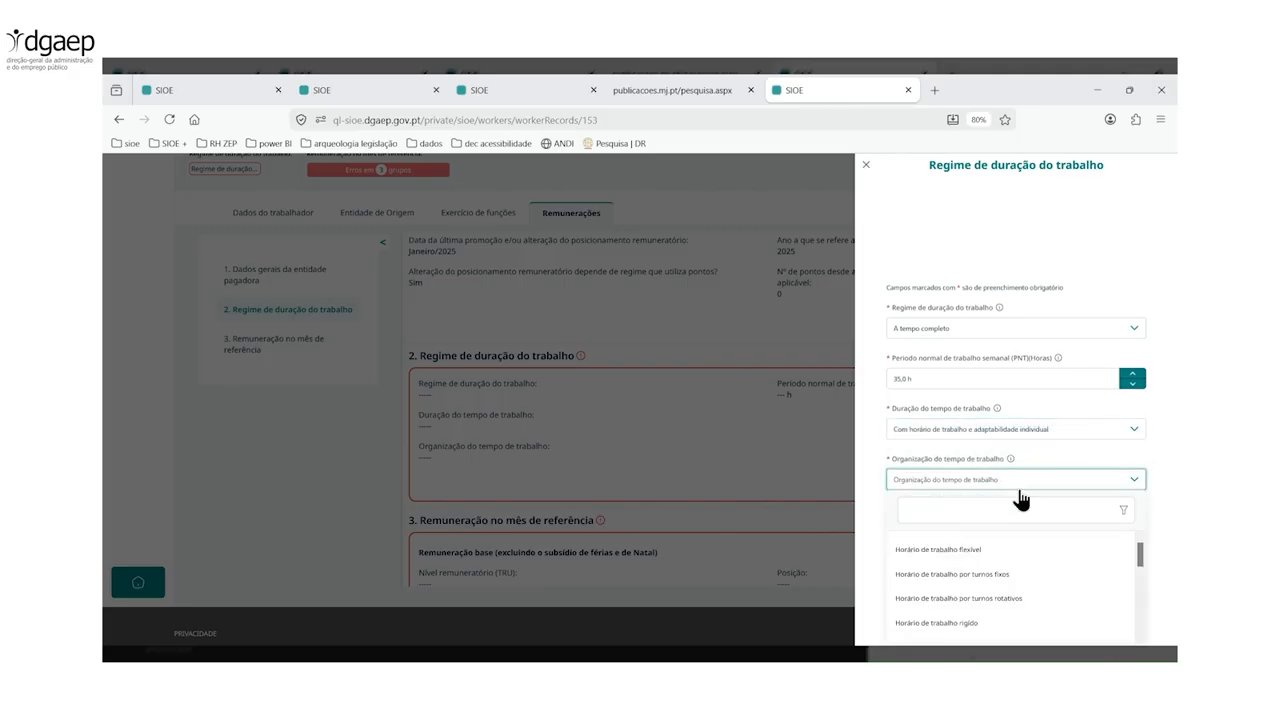
{"action": "left_click", "coordinate": [945, 552]}
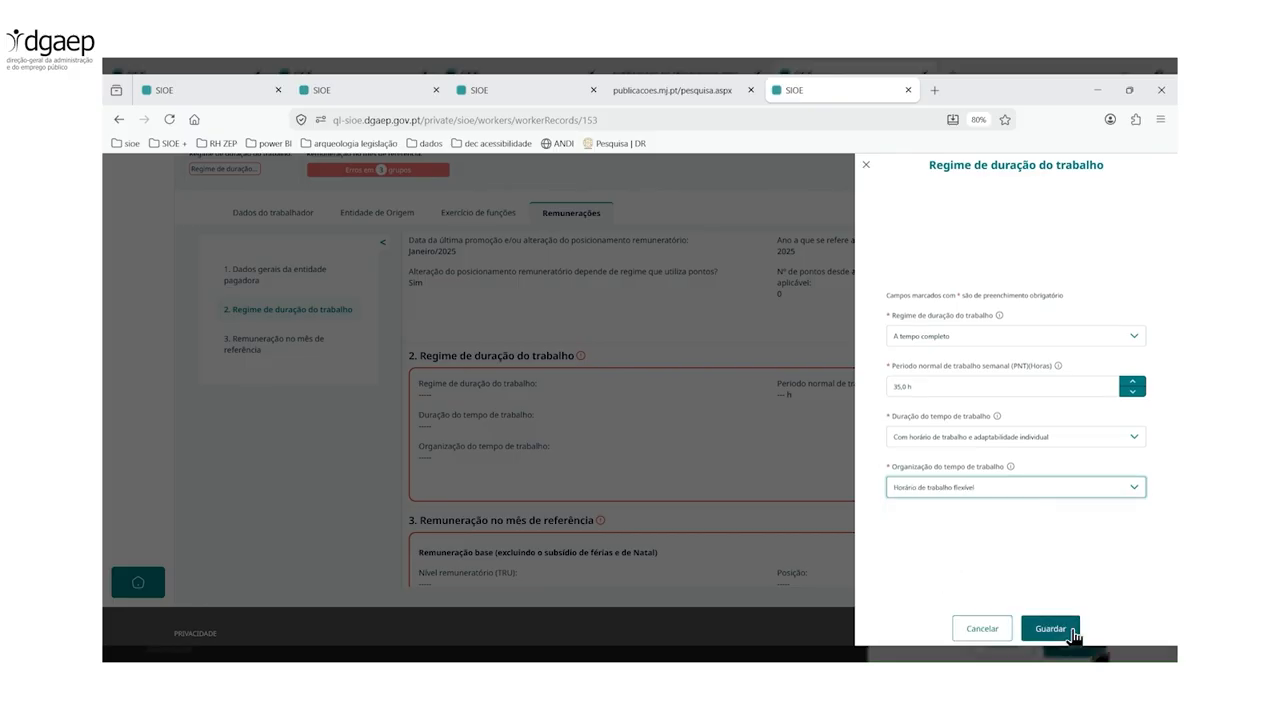
{"action": "left_click", "coordinate": [1052, 629]}
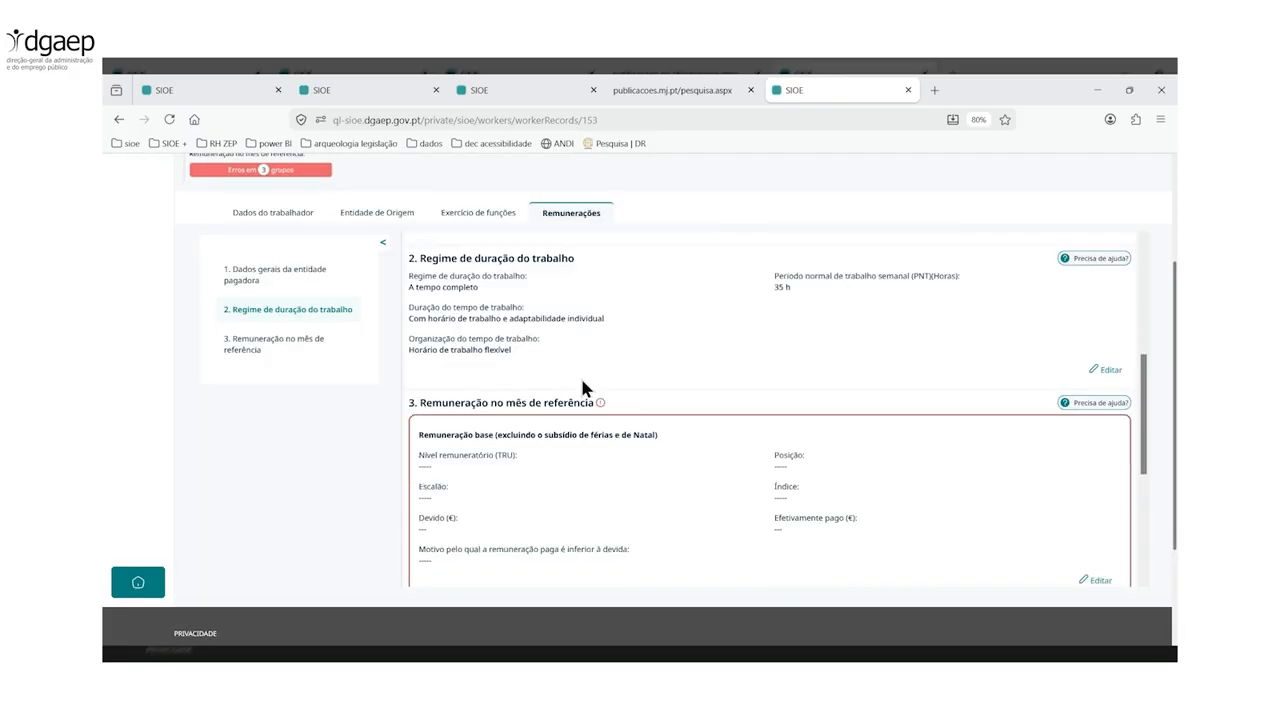
{"action": "scroll", "coordinate": [581, 383], "scroll_direction": "down", "scroll_amount": 1}
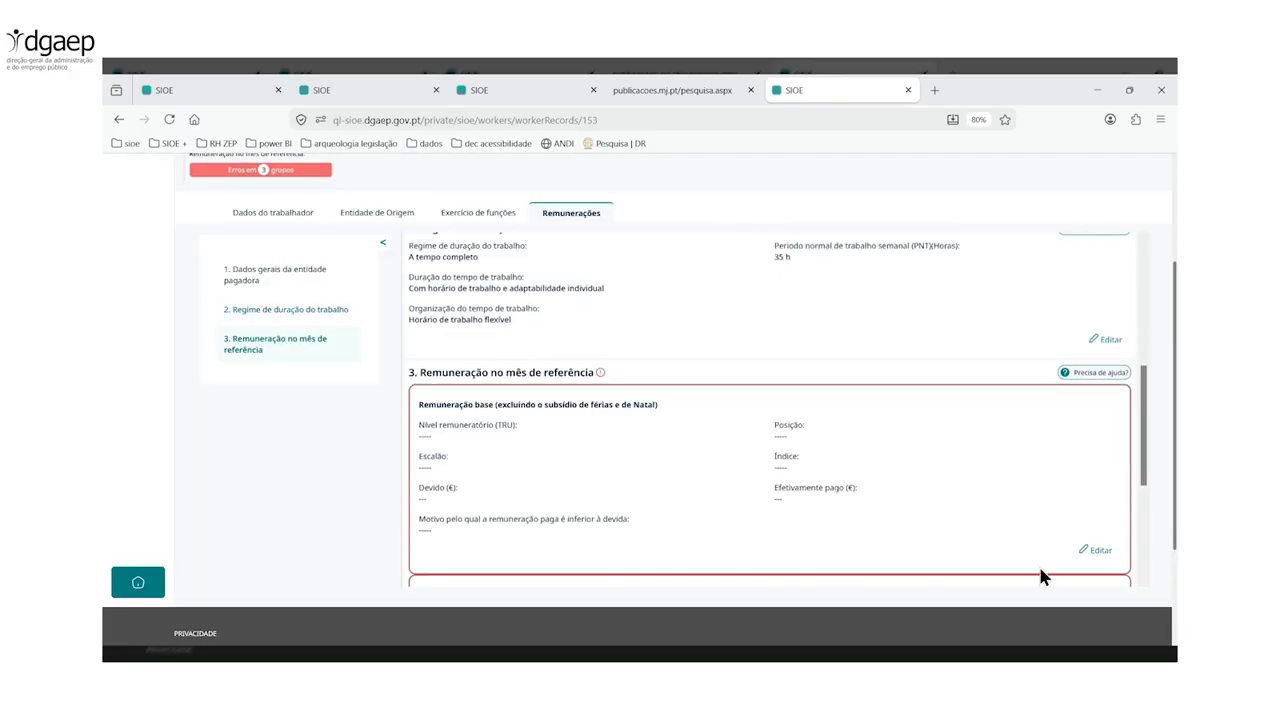
Step: Edit the Remuneração base, setting Nível remuneratório (TRU) to 16 and Posição to 1
{"action": "left_click", "coordinate": [1098, 551]}
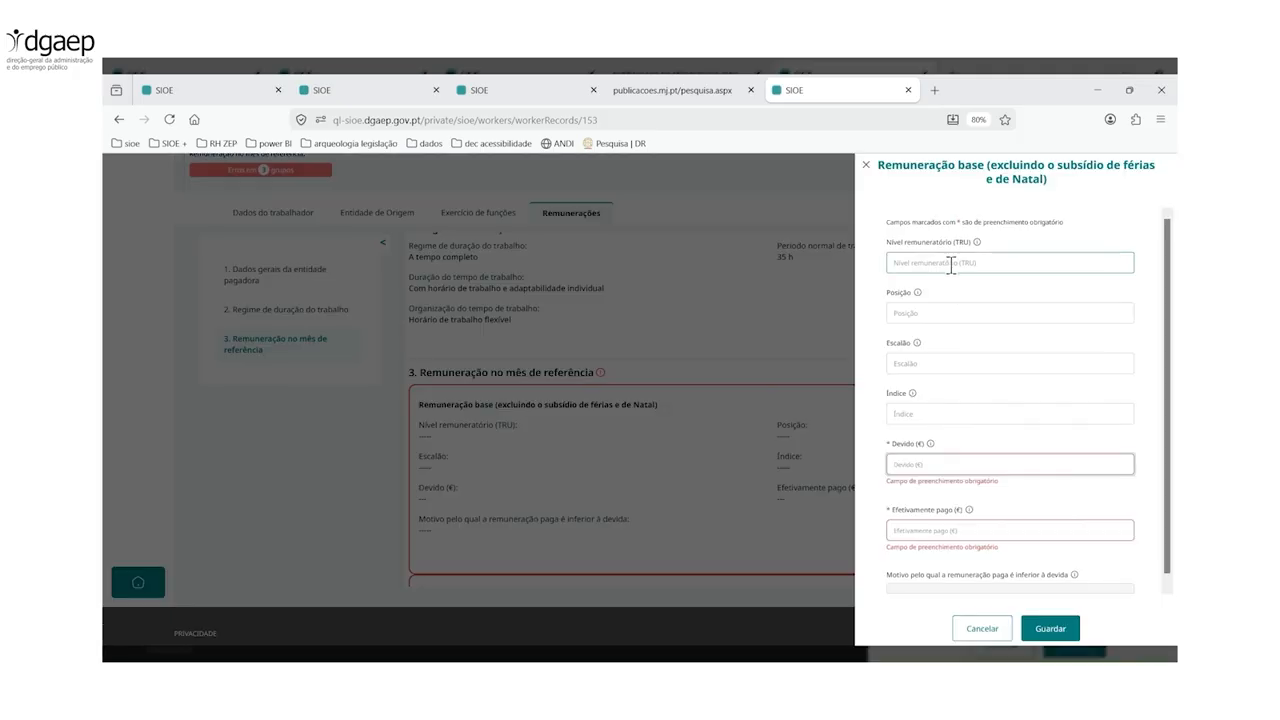
{"action": "type", "text": "16"}
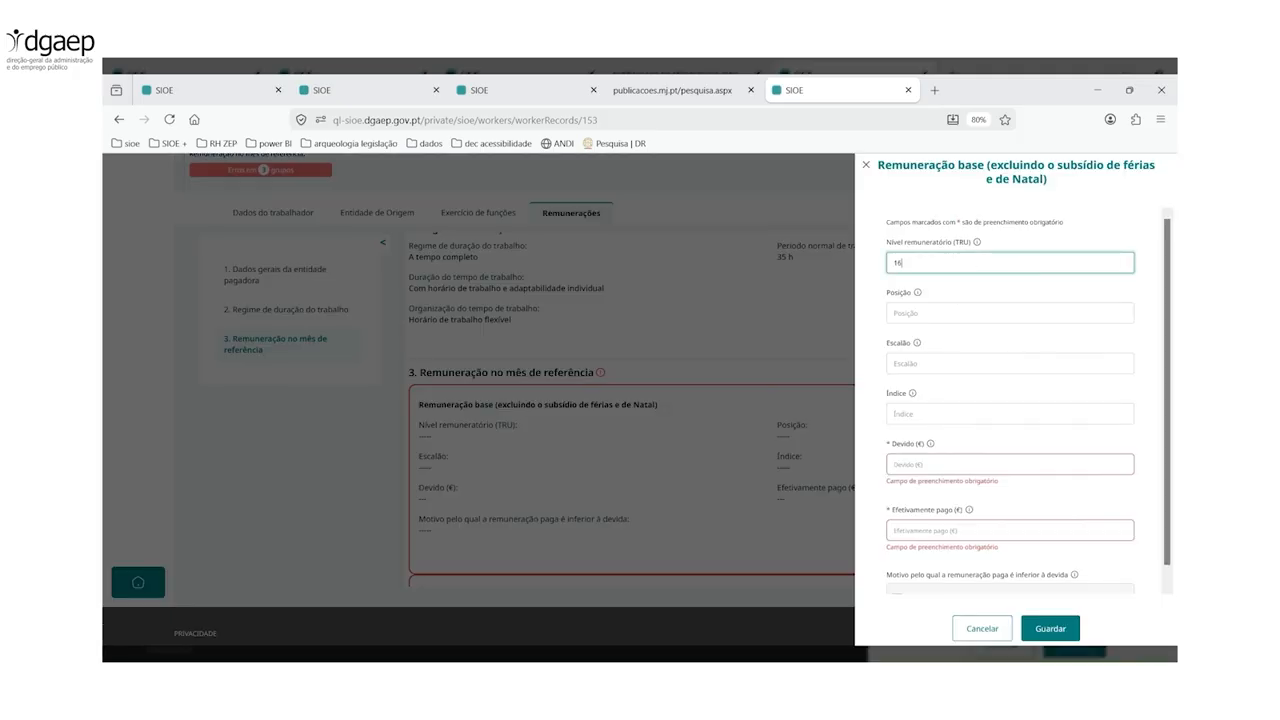
{"action": "left_click", "coordinate": [964, 310]}
{"action": "type", "text": "2"}
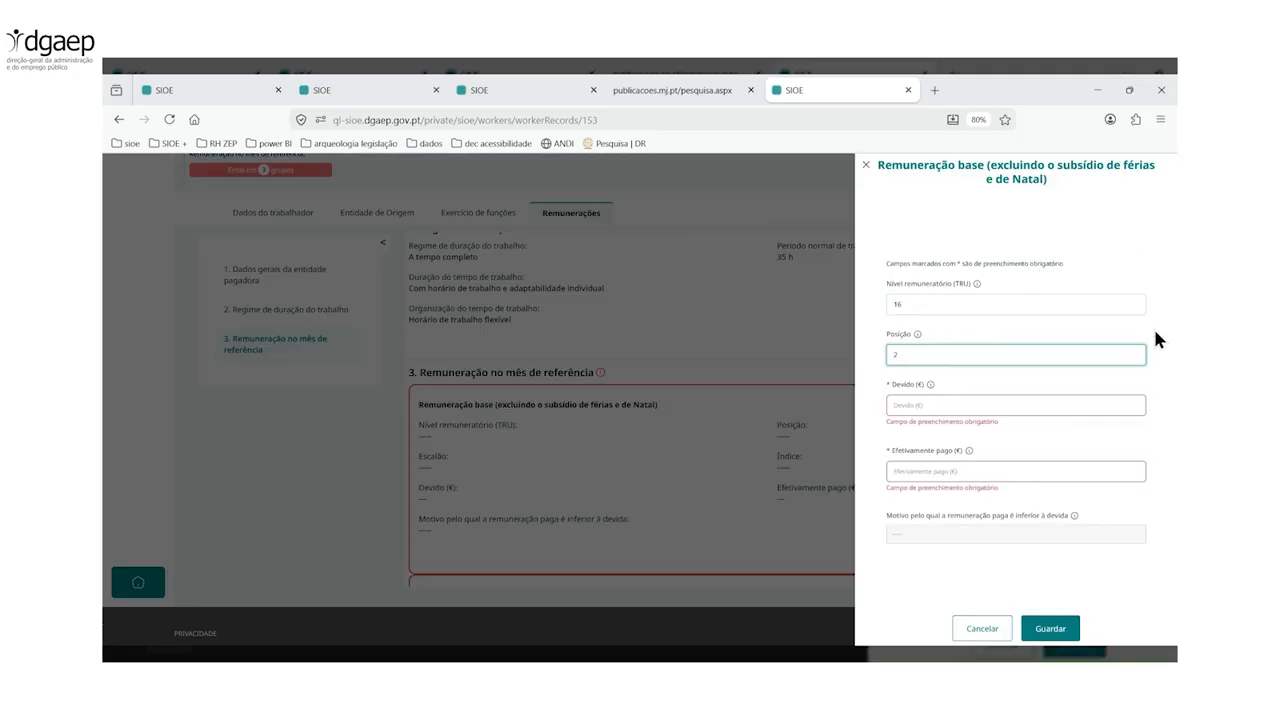
Step: Set both Devido and Efetivamente pago to 1.442,57 € and save the Remuneração base
{"action": "left_click", "coordinate": [893, 406]}
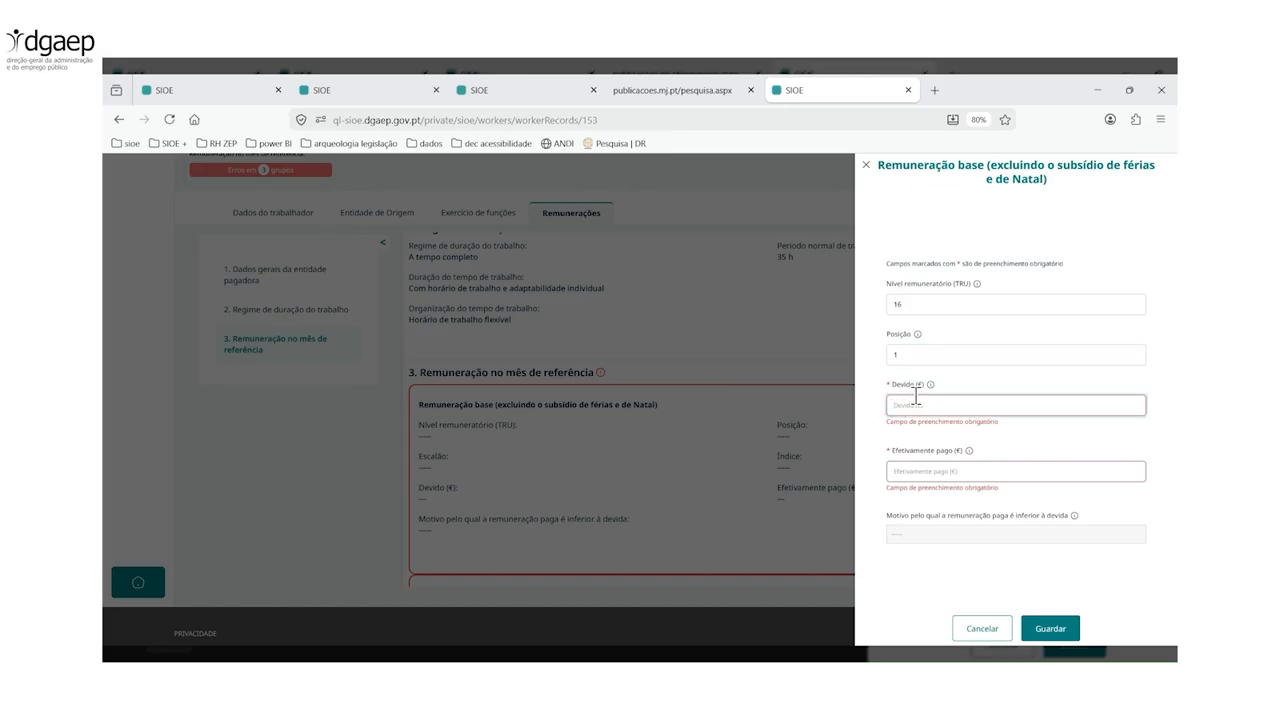
{"action": "left_click", "coordinate": [919, 464]}
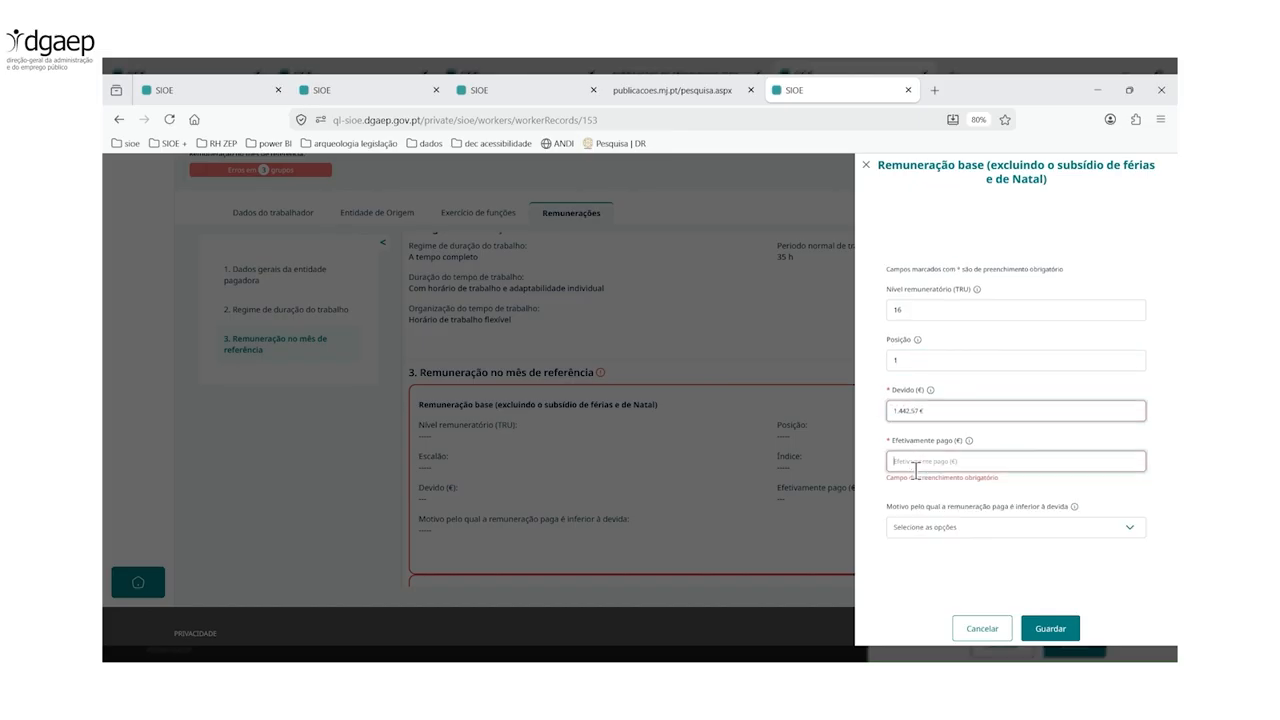
{"action": "type", "text": "1.442,57 €"}
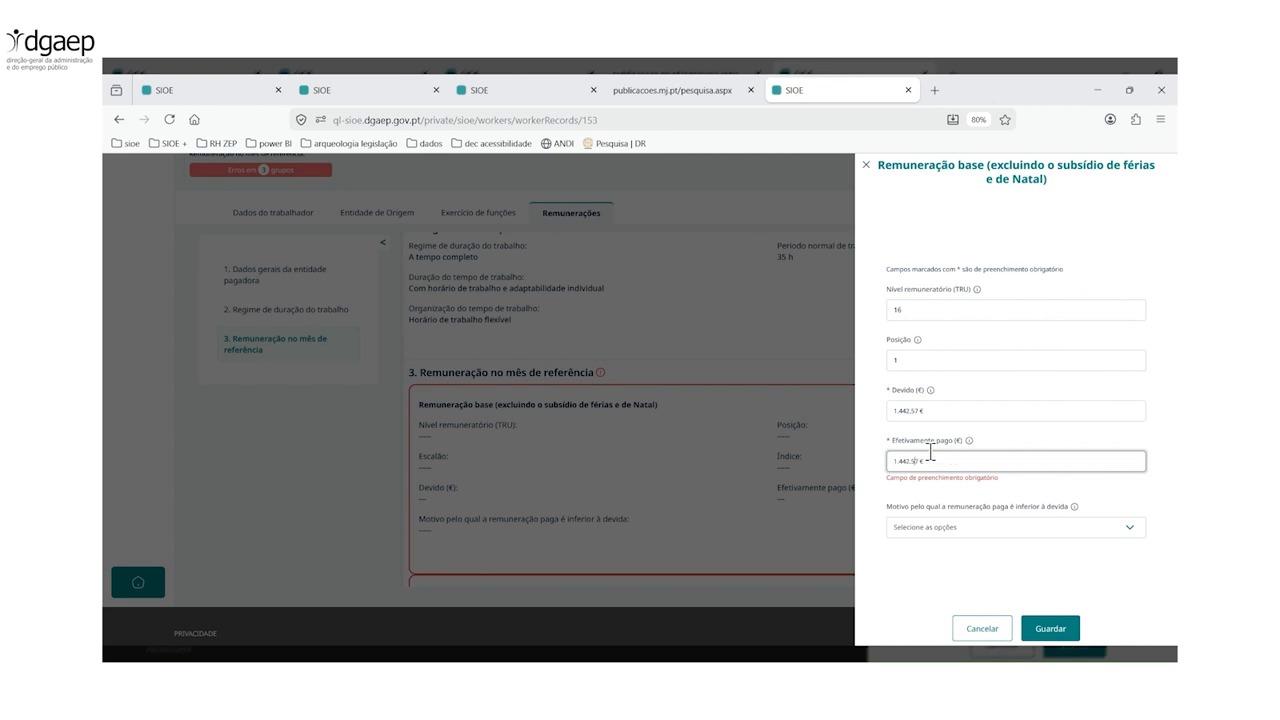
{"action": "left_click", "coordinate": [895, 598]}
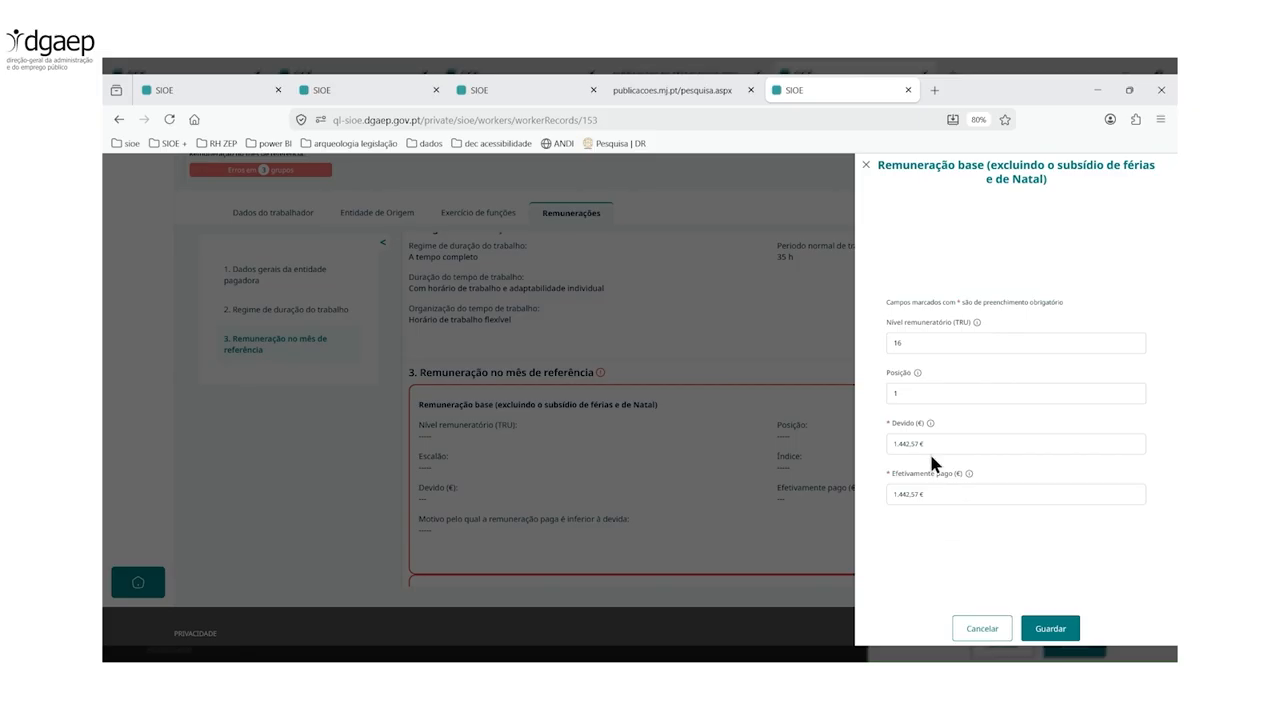
{"action": "left_click", "coordinate": [1043, 630]}
Step: Edit Horas no mês de referência, setting both the horas normais remuneradas and the horas efetivamente trabalhadas to 220,0 h, and save
{"action": "scroll", "coordinate": [700, 358], "scroll_direction": "down", "scroll_amount": 2}
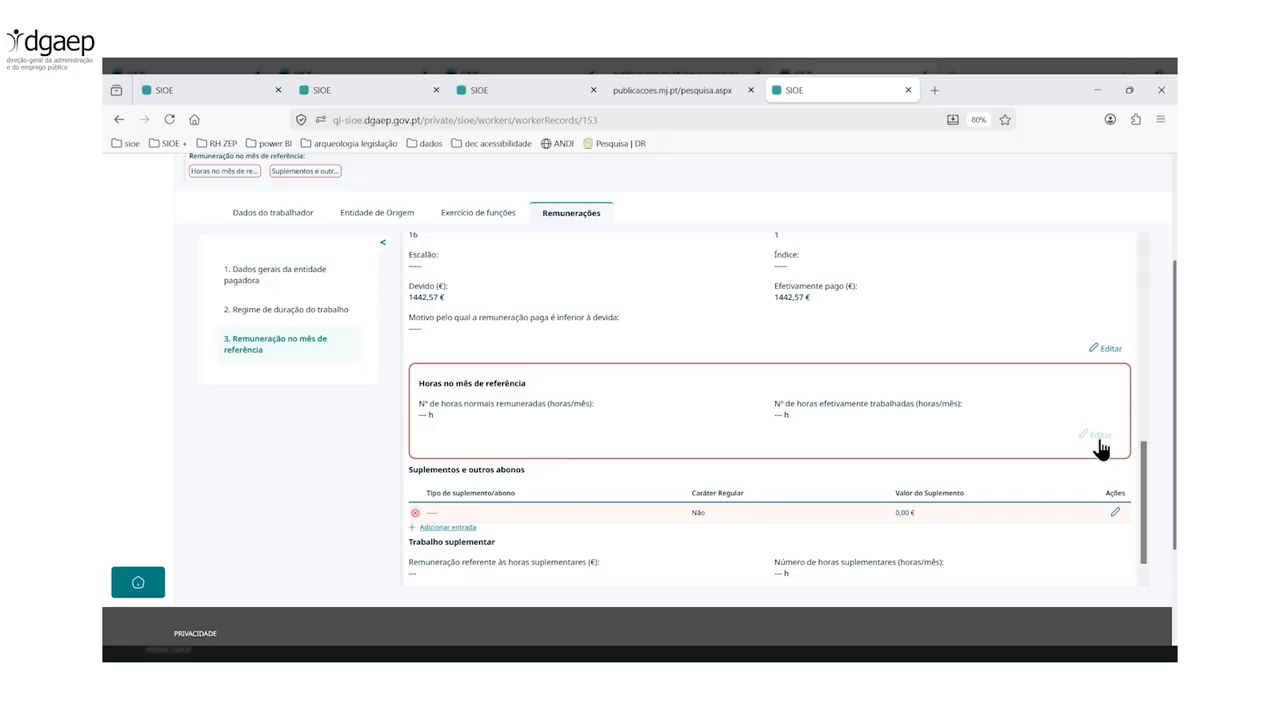
{"action": "left_click", "coordinate": [1098, 440]}
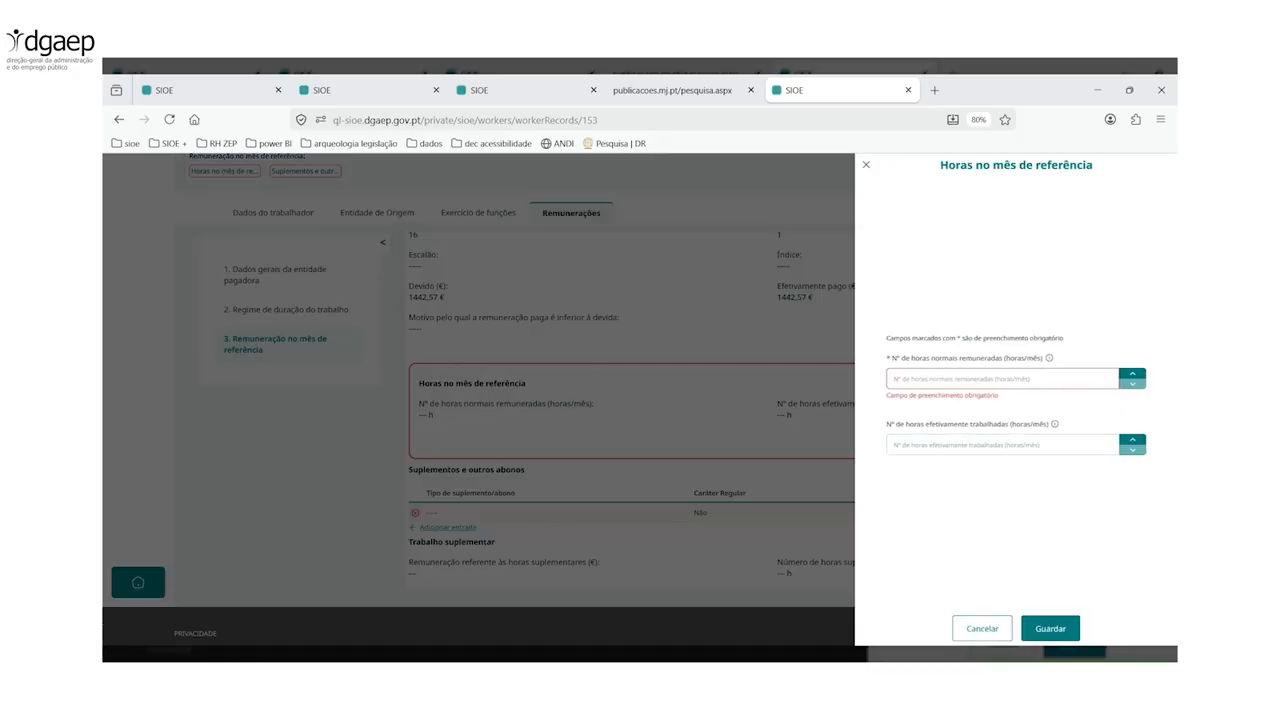
{"action": "left_click", "coordinate": [920, 378]}
{"action": "type", "text": "220,0 h"}
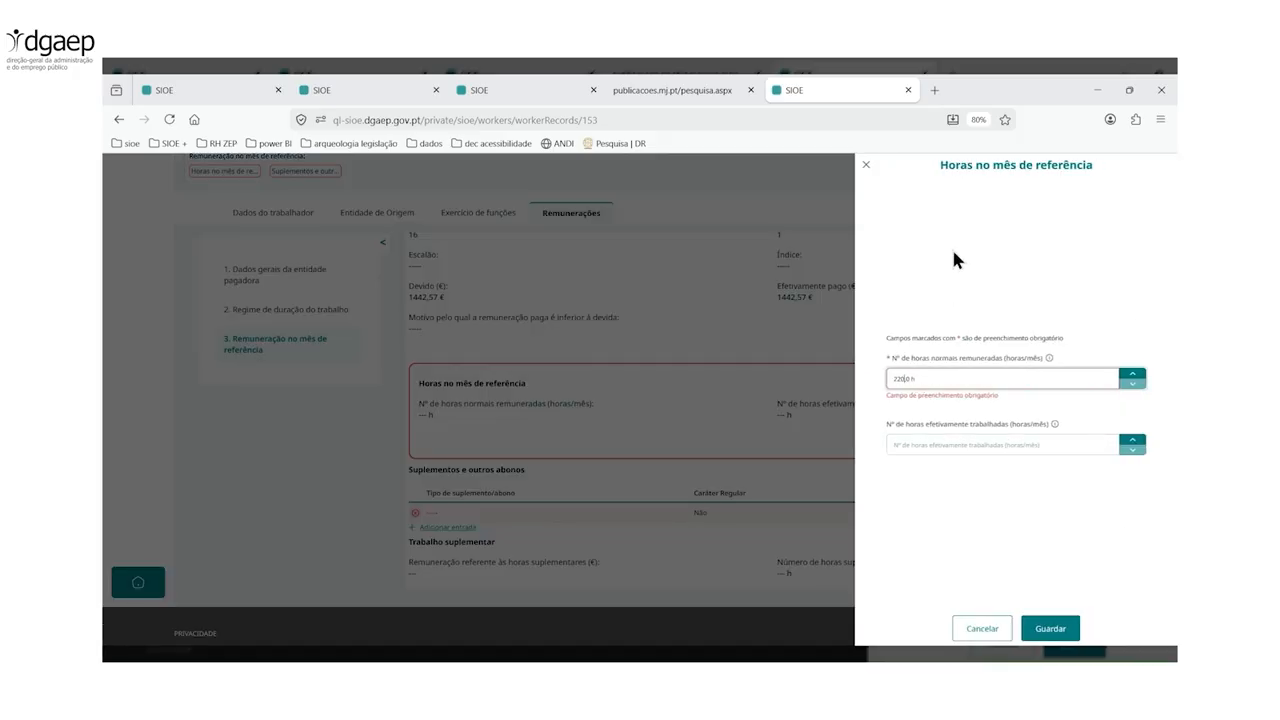
{"action": "left_click", "coordinate": [951, 239]}
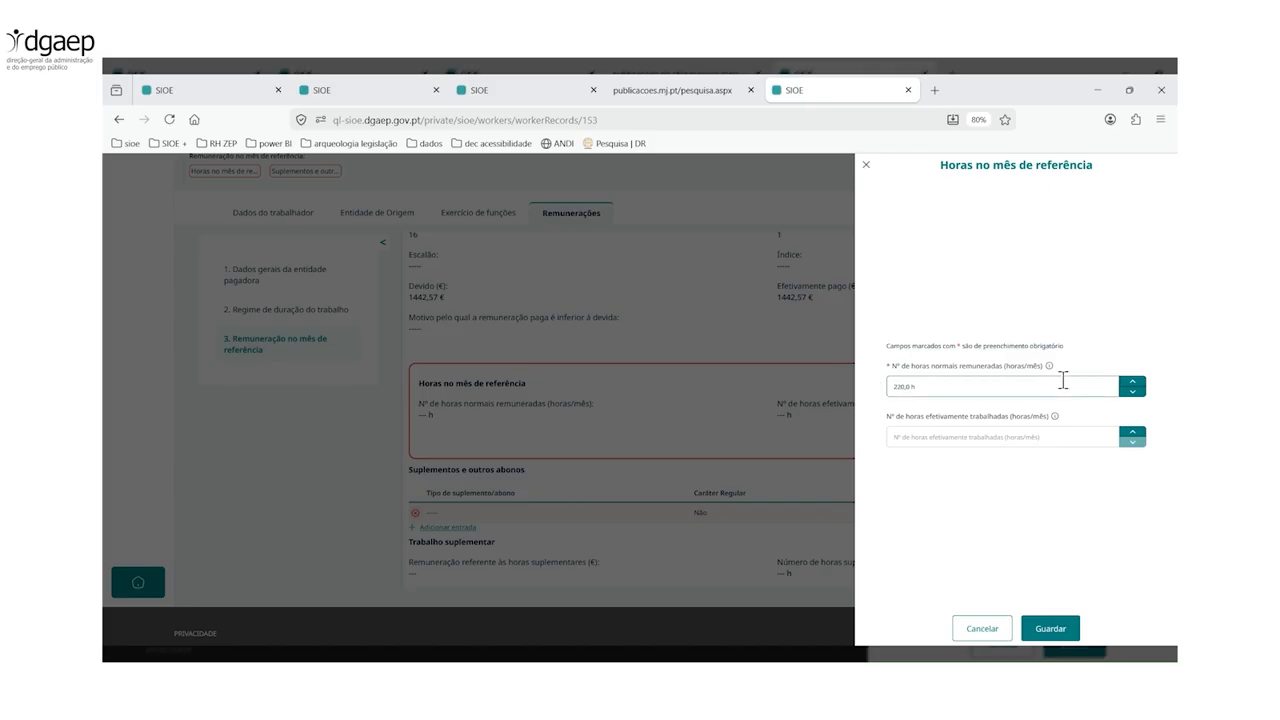
{"action": "left_click", "coordinate": [905, 437]}
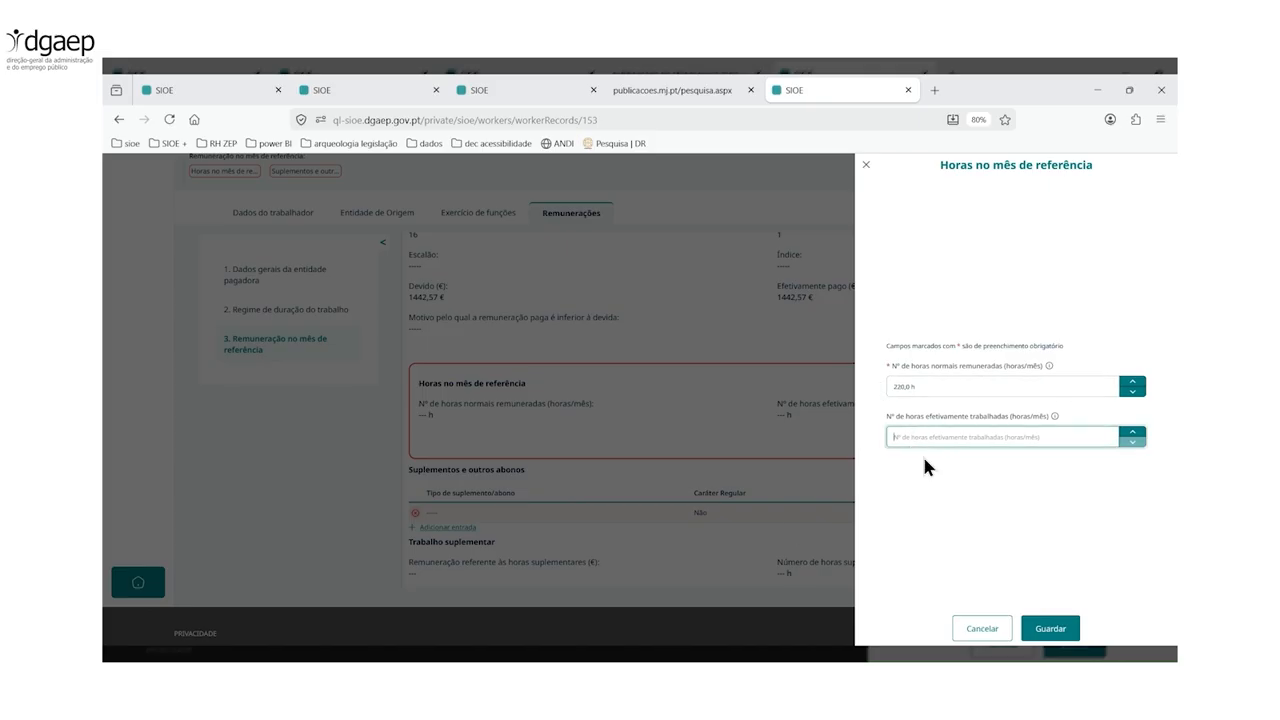
{"action": "type", "text": "220,0 h"}
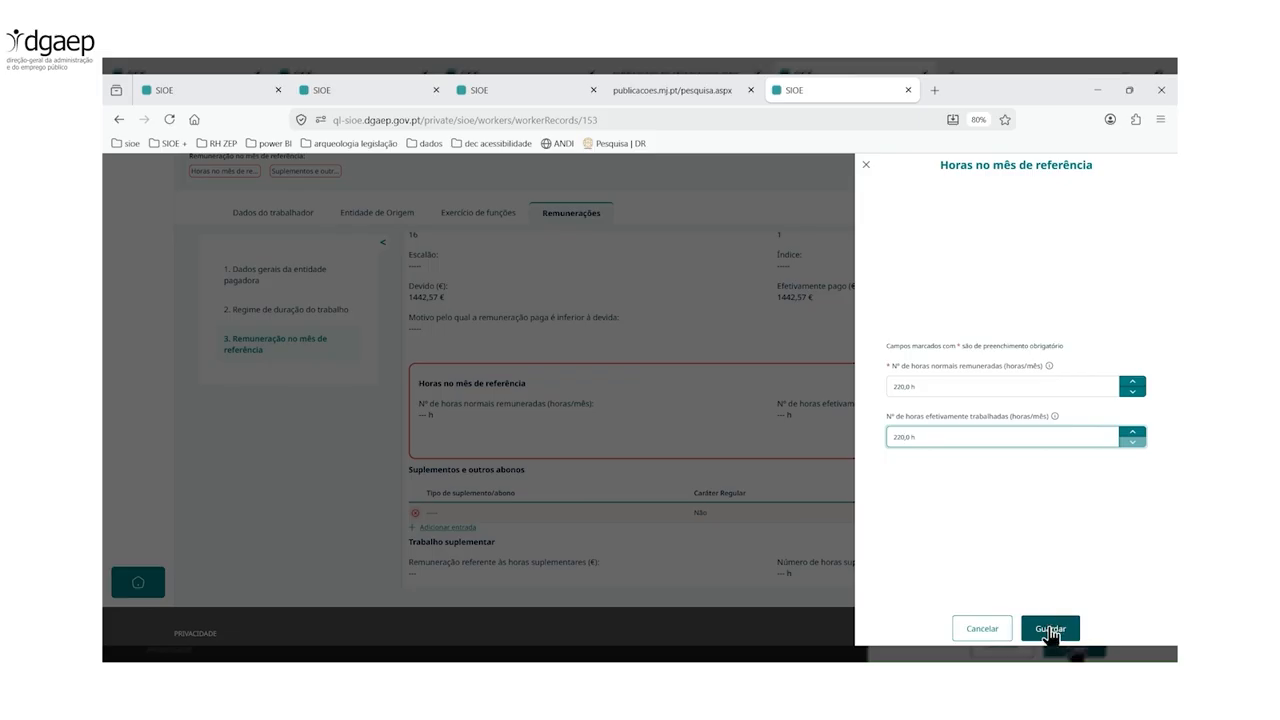
{"action": "left_click", "coordinate": [1050, 630]}
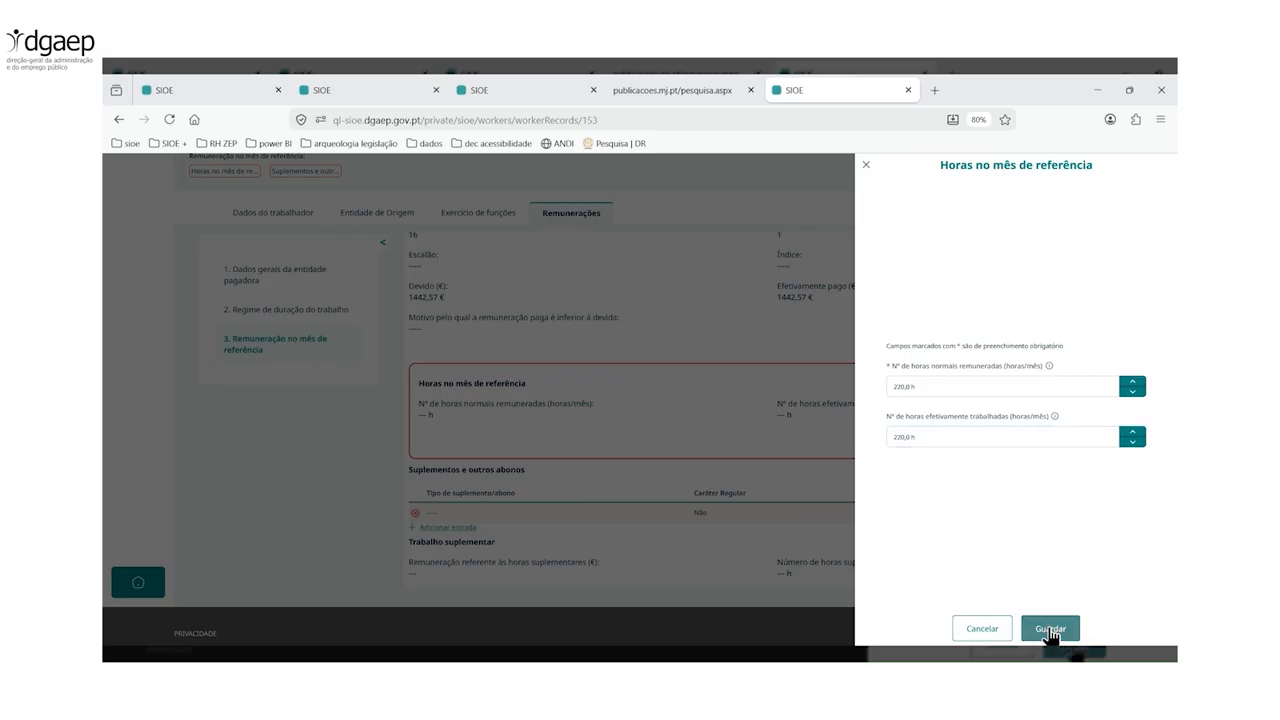
Step: Edit the flagged entry in Suplementos e outros abonos to Subsídio de refeição, 132,00 €, with Caráter Regular Sim, and save
{"action": "scroll", "coordinate": [515, 406], "scroll_direction": "down", "scroll_amount": 1}
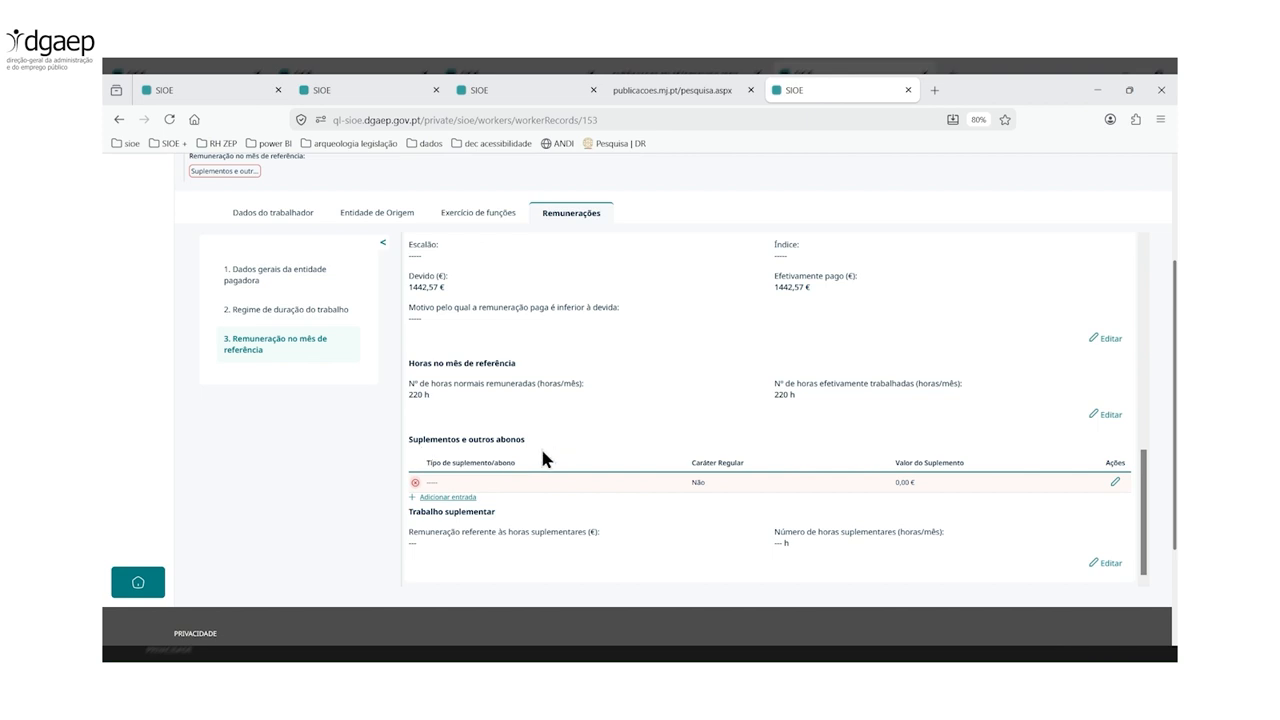
{"action": "left_click", "coordinate": [1115, 482]}
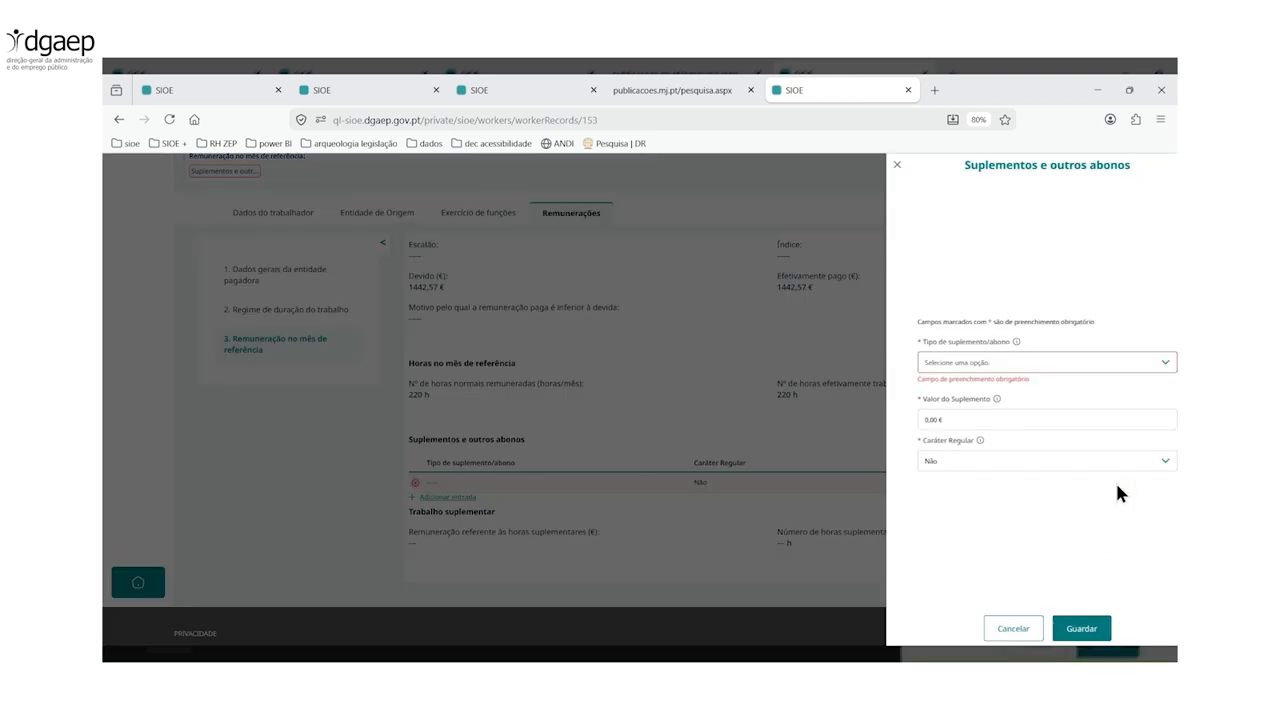
{"action": "left_click", "coordinate": [1125, 372]}
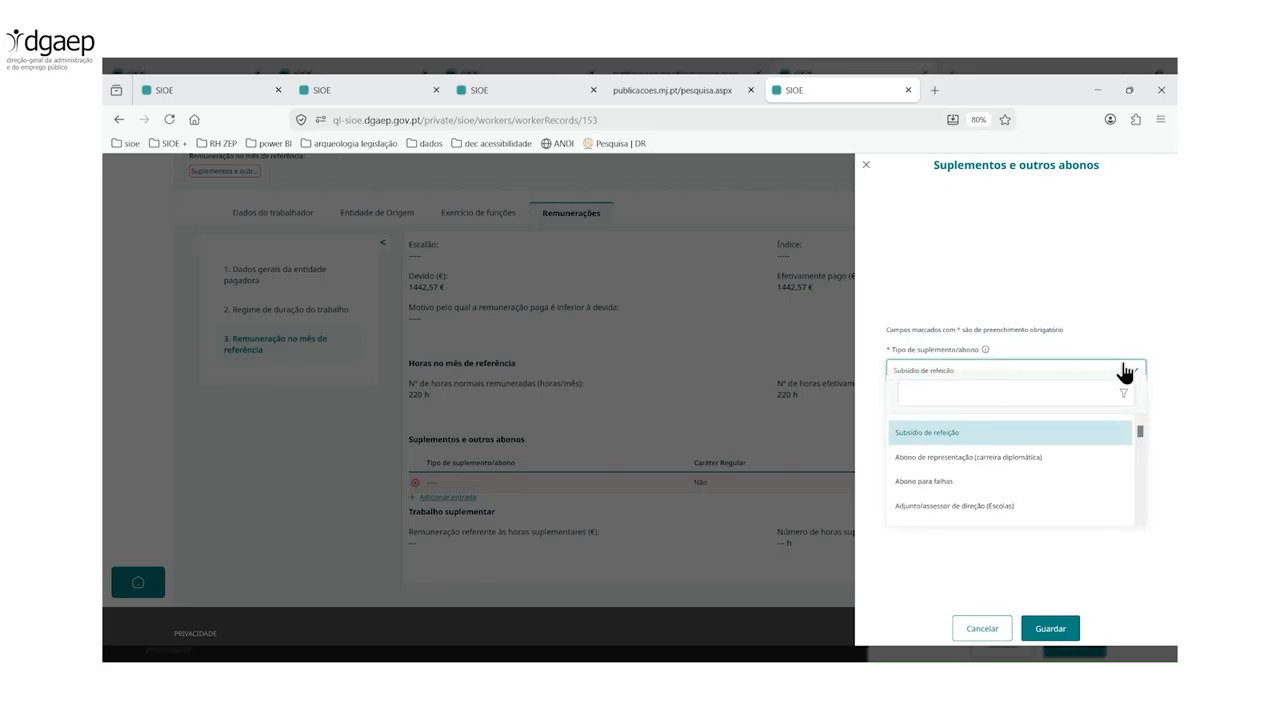
{"action": "key", "text": "Return"}
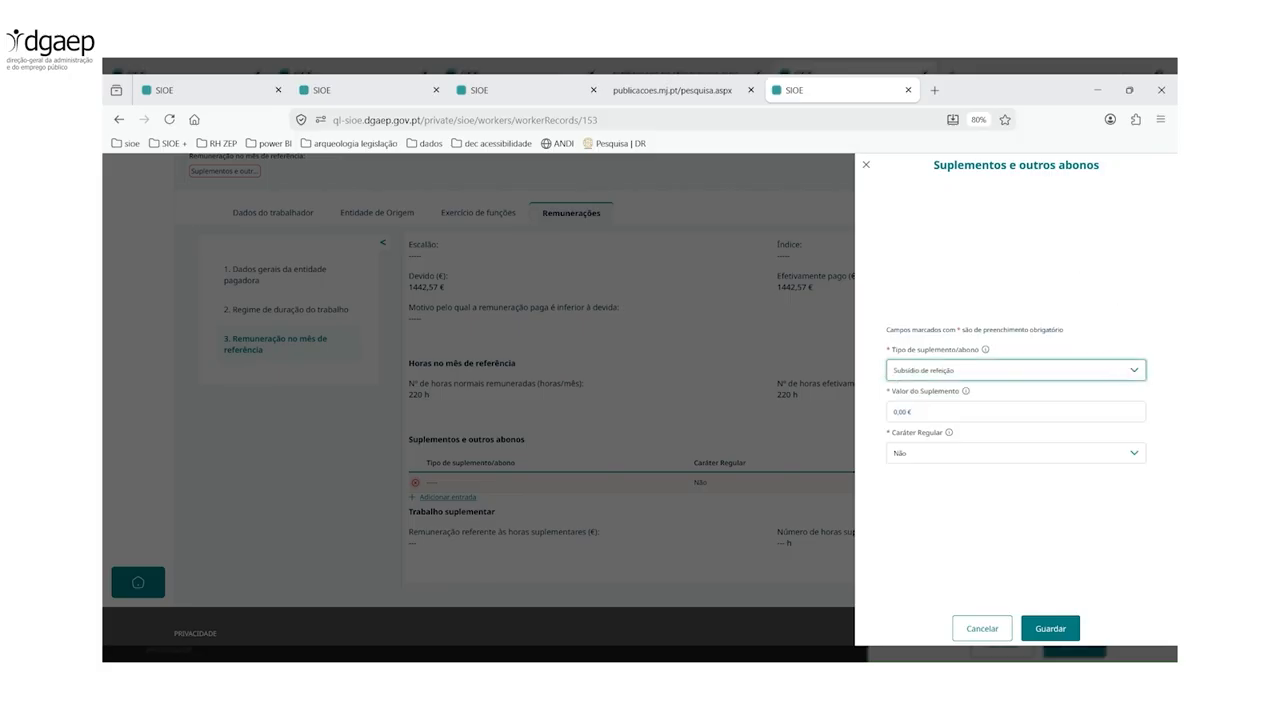
{"action": "key", "text": "Tab"}
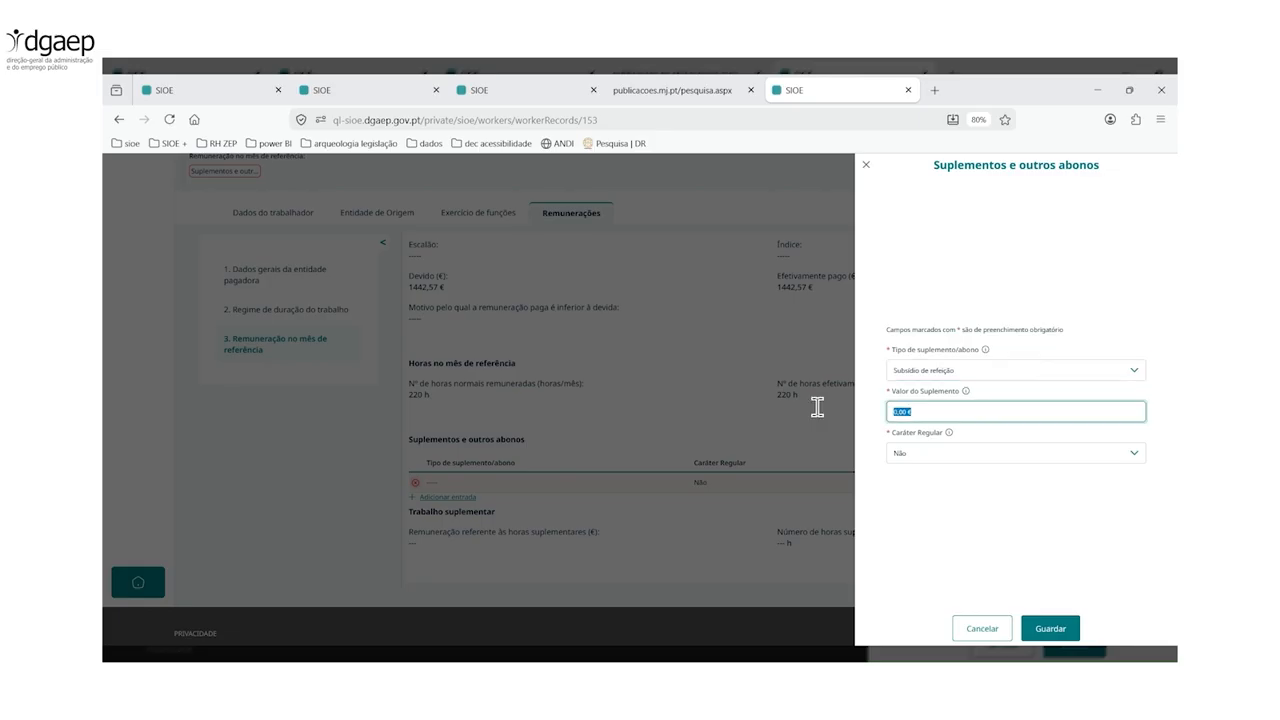
{"action": "type", "text": "130"}
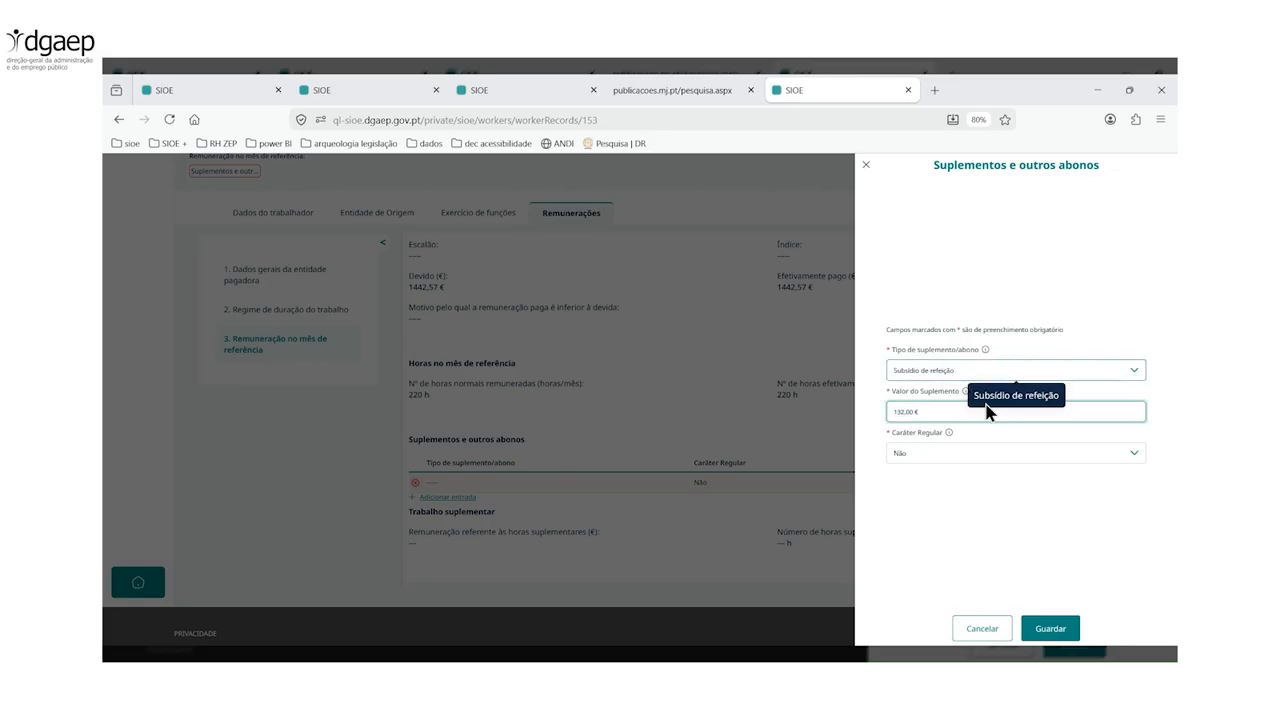
{"action": "left_click", "coordinate": [935, 455]}
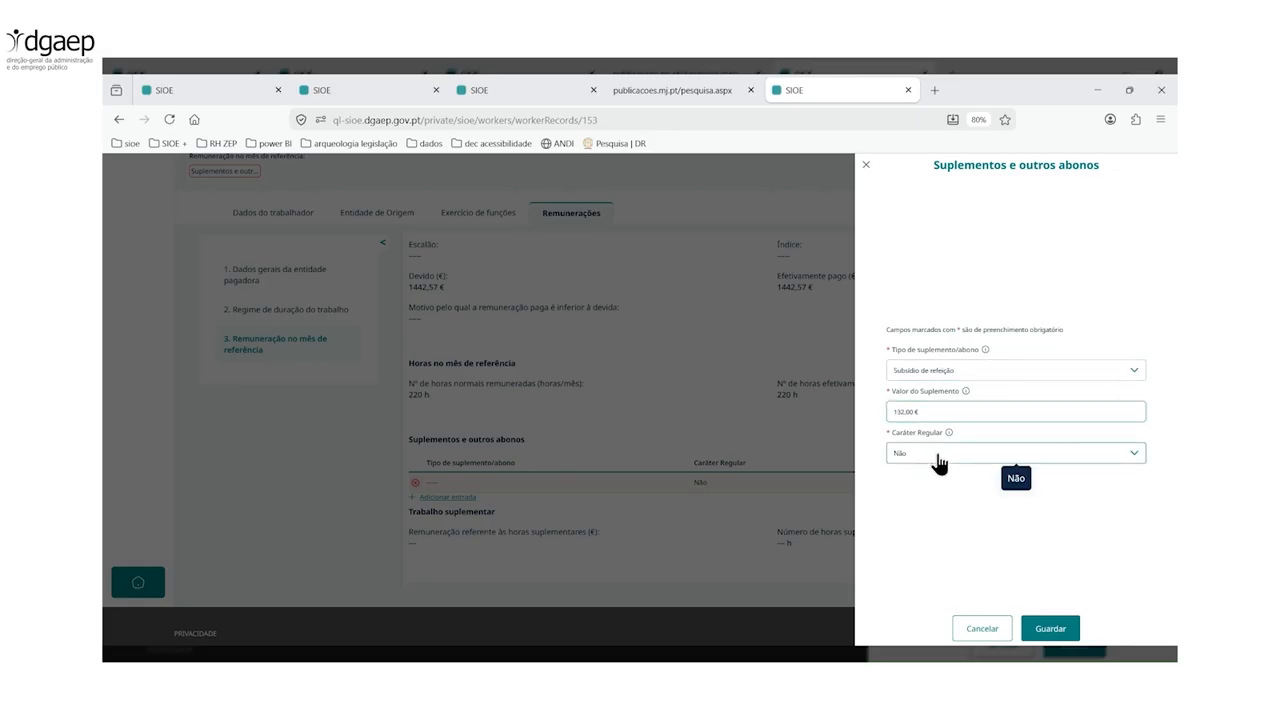
{"action": "left_click", "coordinate": [929, 507]}
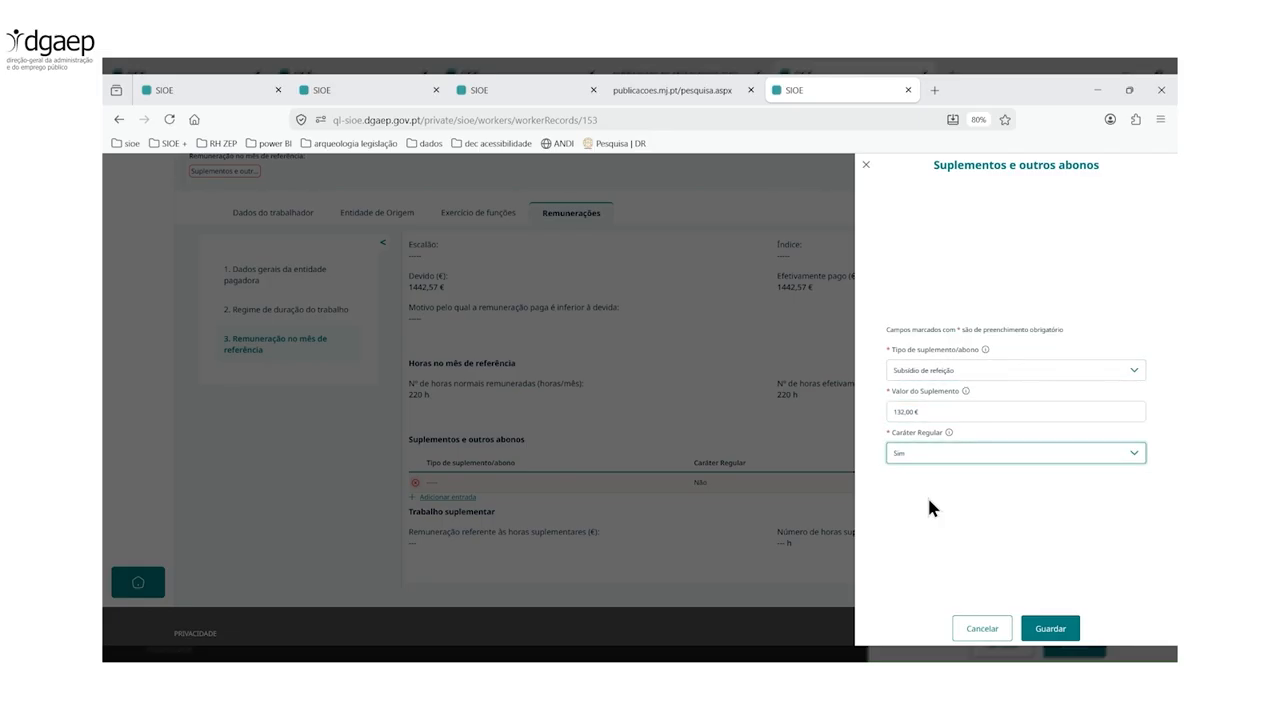
{"action": "left_click", "coordinate": [1057, 632]}
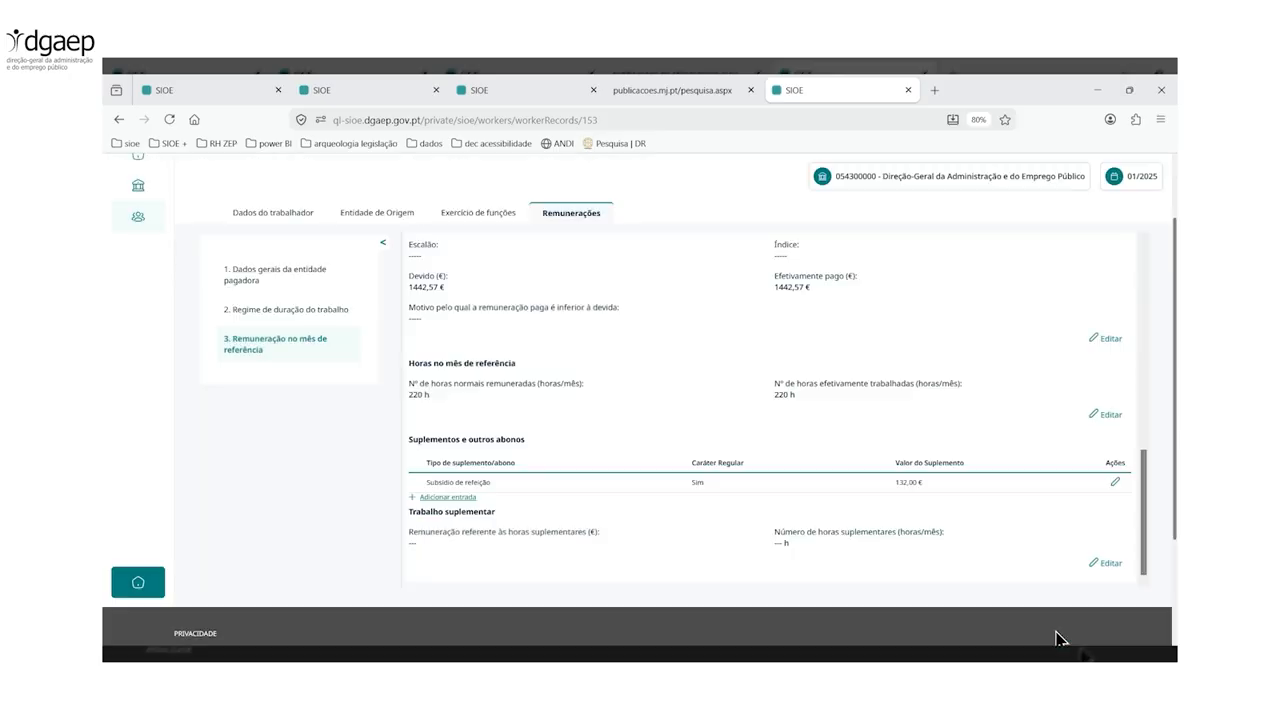
Step: Leave Trabalho suplementar empty, then submit the completed worker record and confirm the submission
{"action": "scroll", "coordinate": [573, 368], "scroll_direction": "down", "scroll_amount": 1}
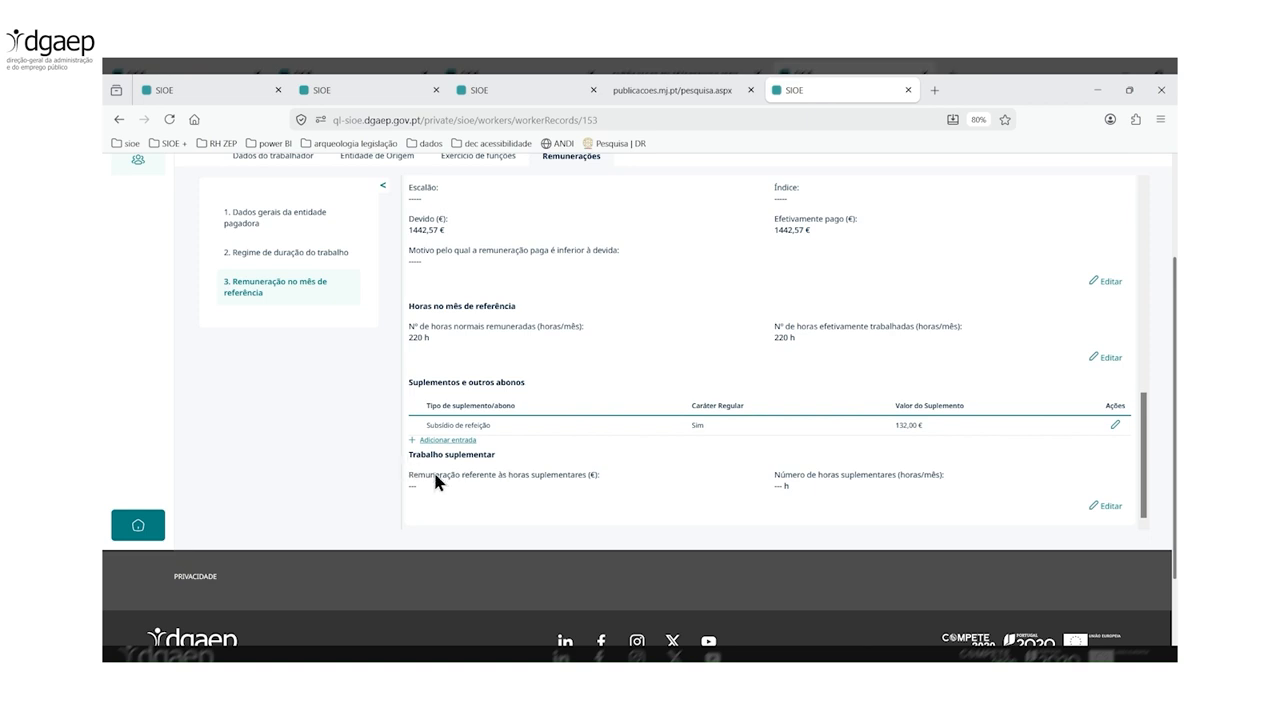
{"action": "left_click", "coordinate": [1107, 507]}
{"action": "scroll", "coordinate": [139, 450], "scroll_direction": "up", "scroll_amount": 3}
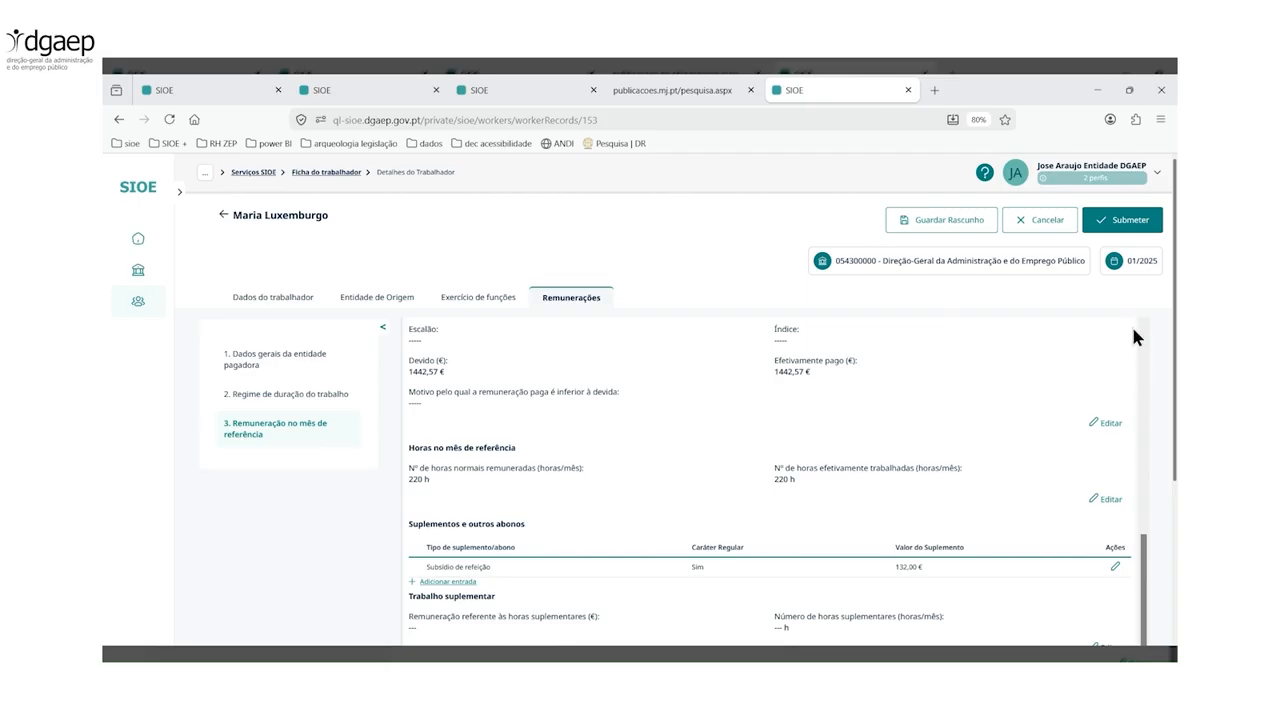
{"action": "left_click", "coordinate": [1131, 219]}
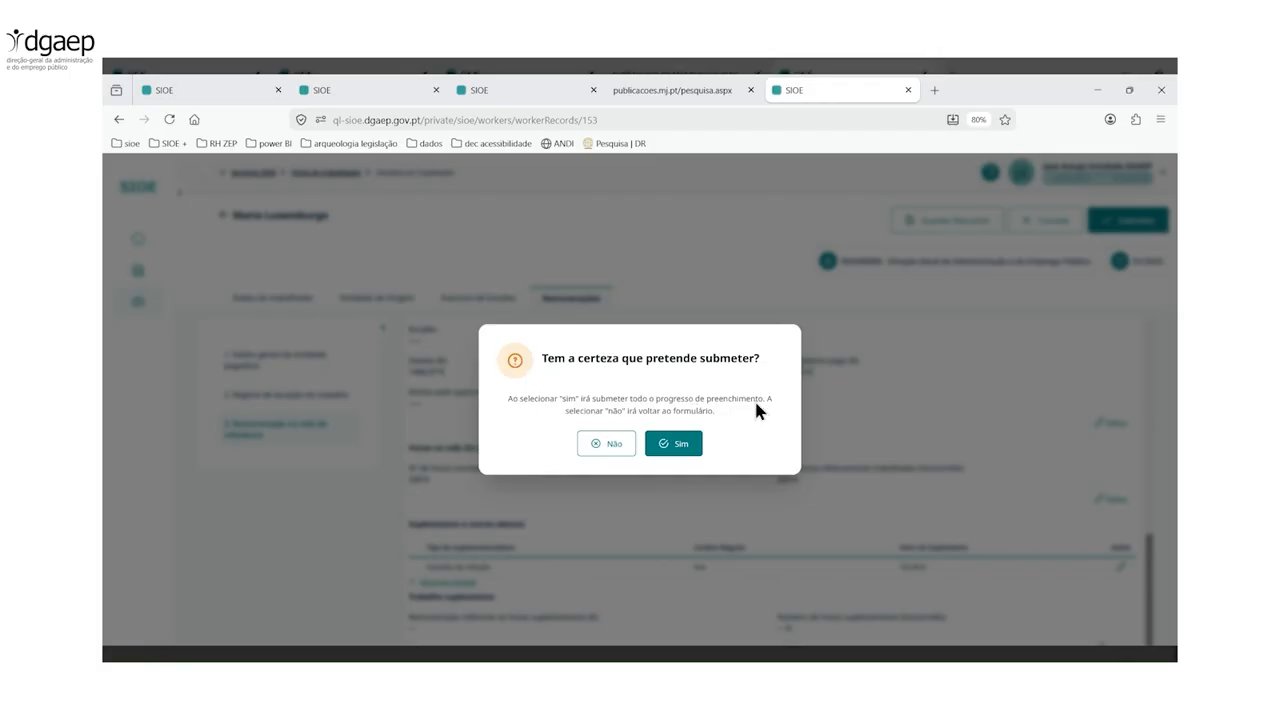
{"action": "left_click", "coordinate": [676, 452]}
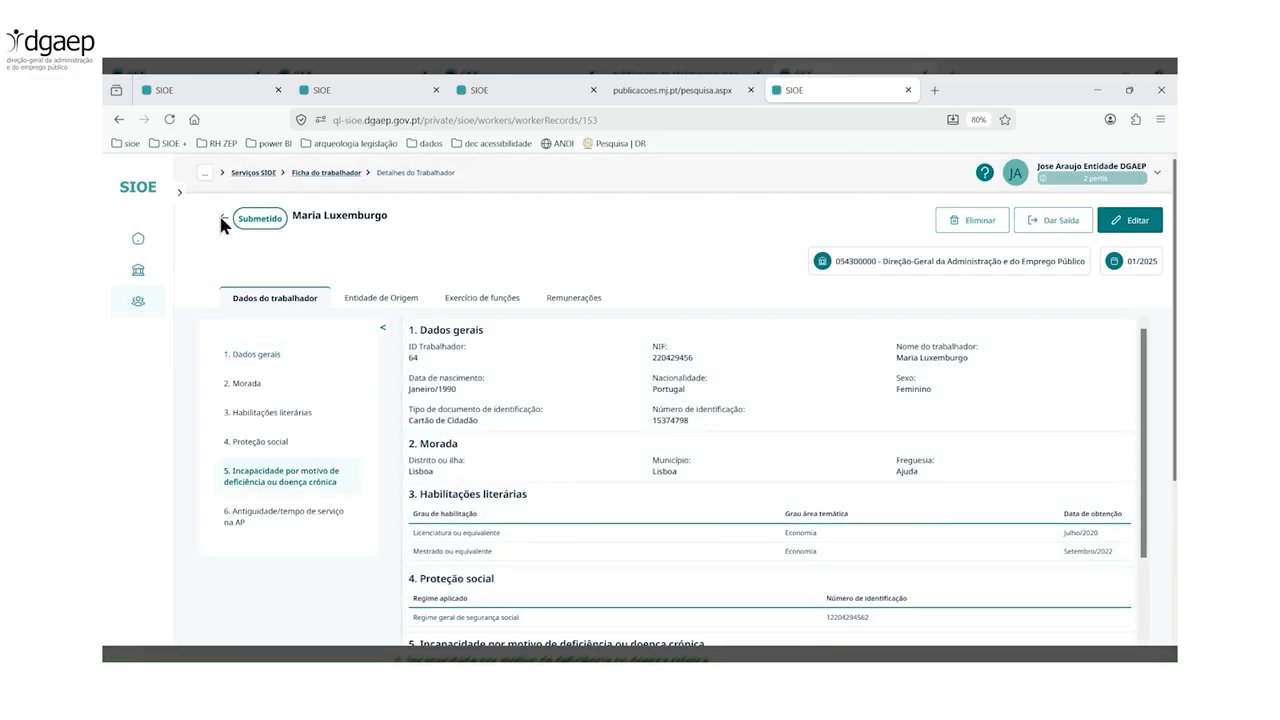
Step: Return to the Ficha do trabalhador list and check the worker's Estado and the summary of tasks for the reference period
{"action": "left_click", "coordinate": [224, 222]}
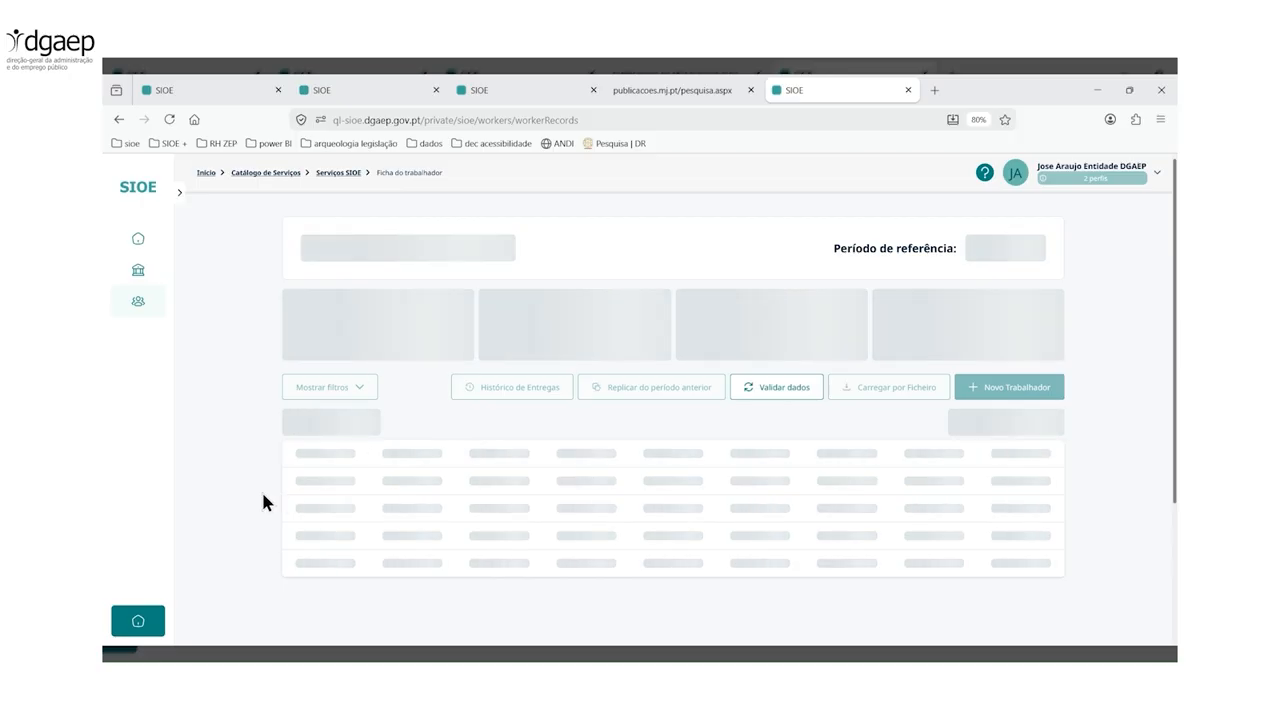
{"action": "scroll", "coordinate": [261, 489], "scroll_direction": "down", "scroll_amount": 2}
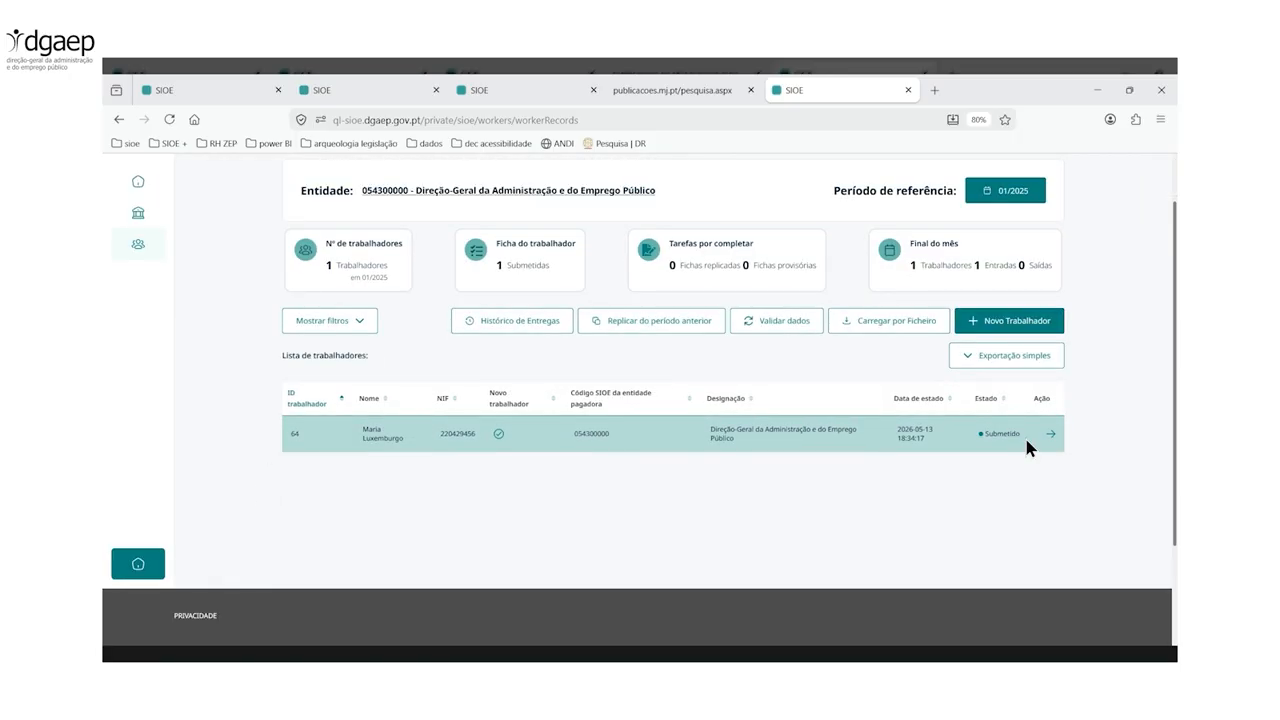
{"action": "scroll", "coordinate": [1115, 369], "scroll_direction": "up", "scroll_amount": 1}
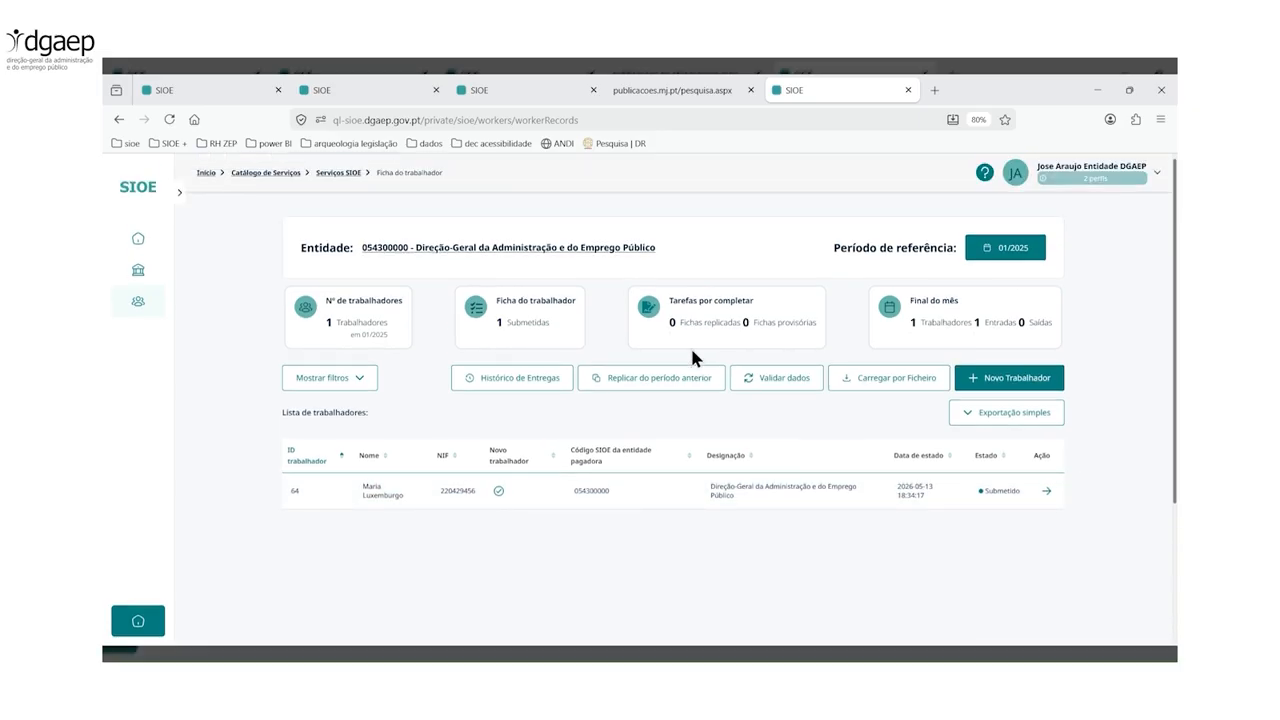